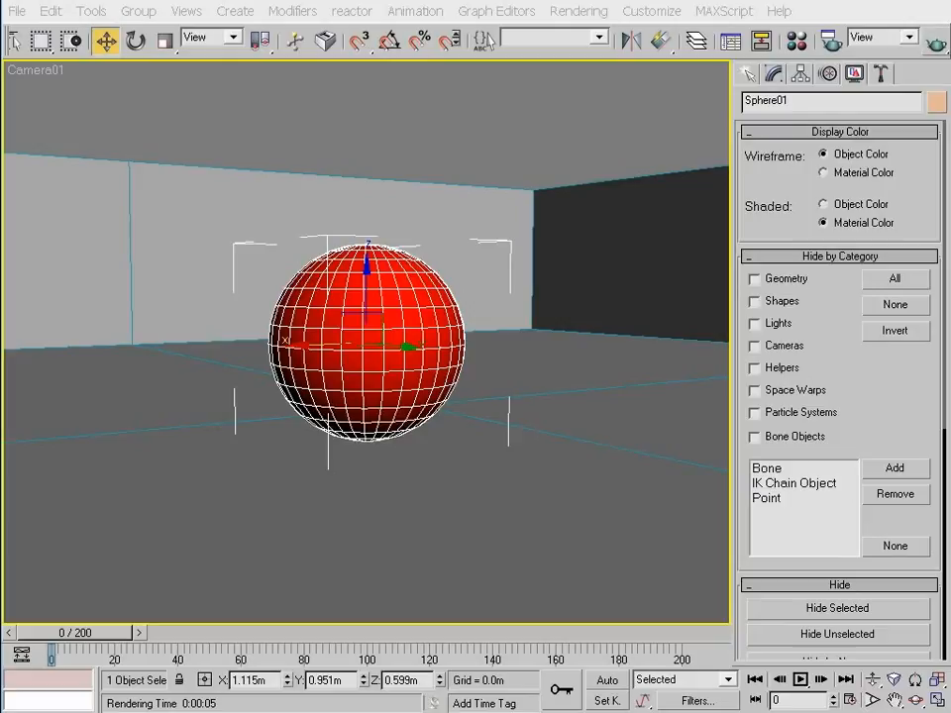
Step: Render the Camera01 view and expand the V-Ray Irradiance map and Light cache settings in the render setup
click(936, 44)
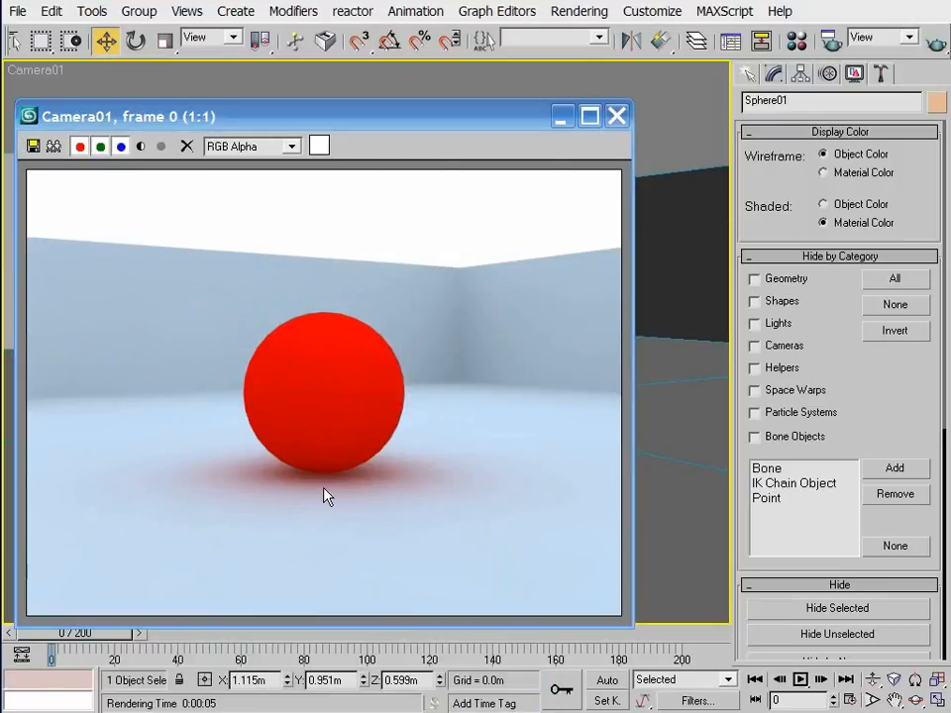
key(F10)
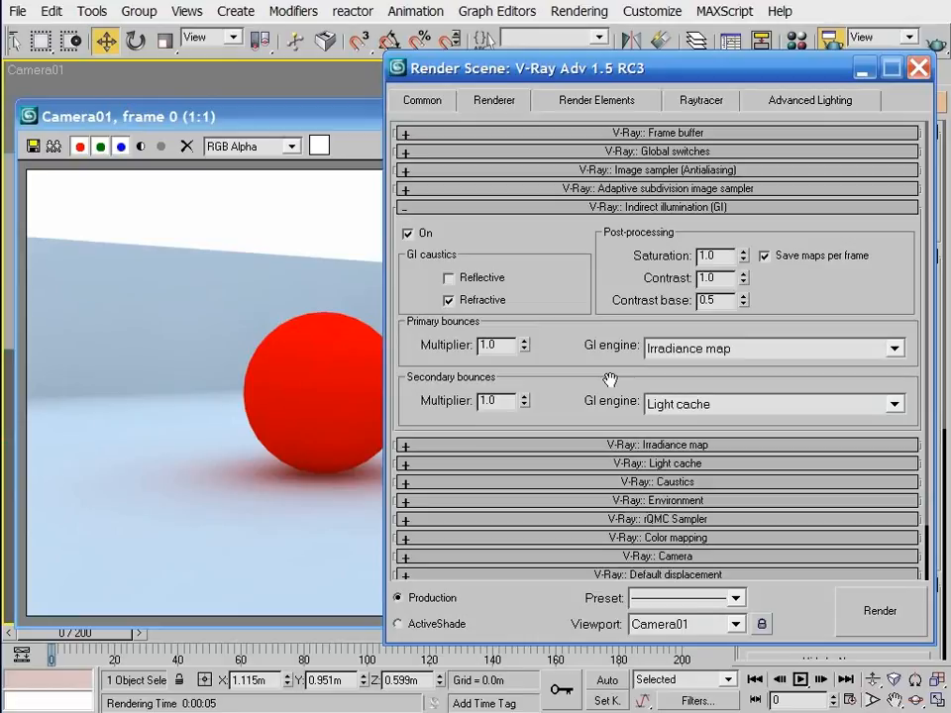
click(621, 444)
drag(609, 504, 605, 244)
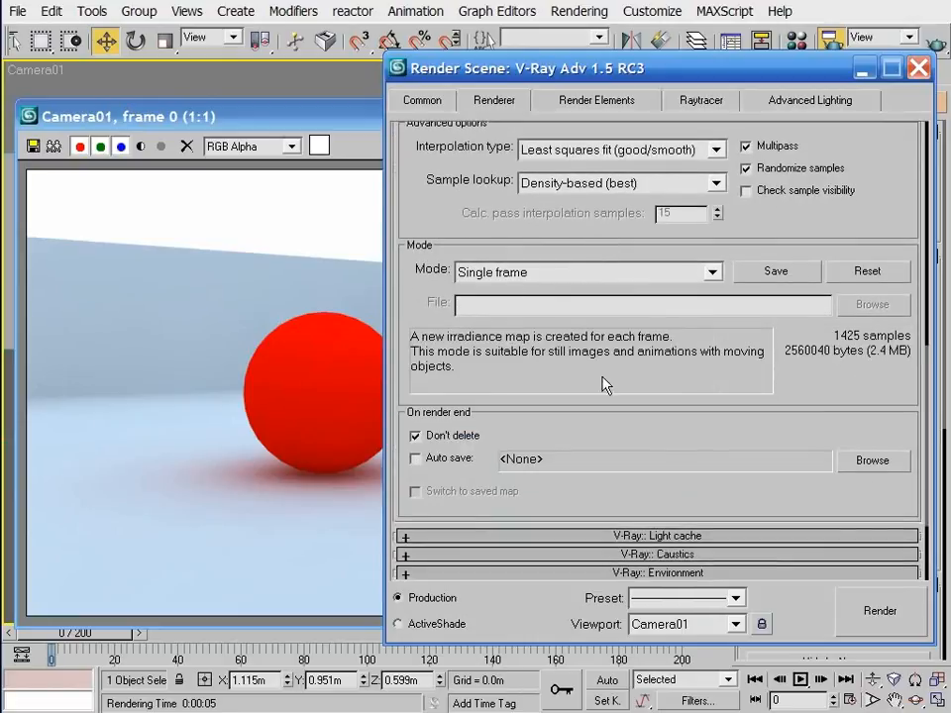
click(630, 537)
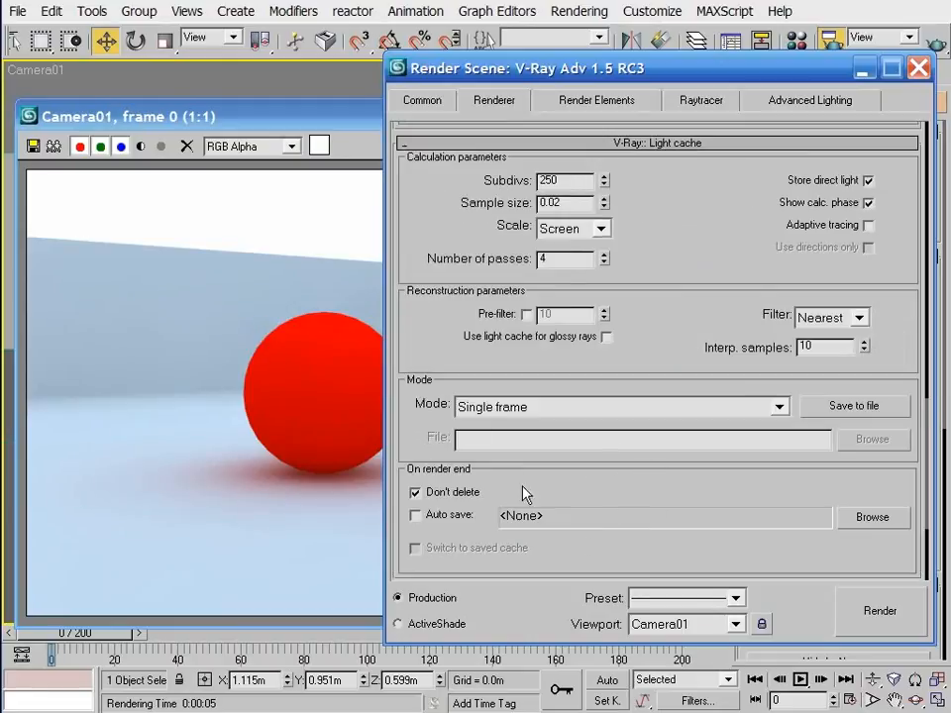
Step: Save the calculated irradiance map to the C: drive as "irradiance"
scroll(676, 345, up, 3)
scroll(675, 346, up, 6)
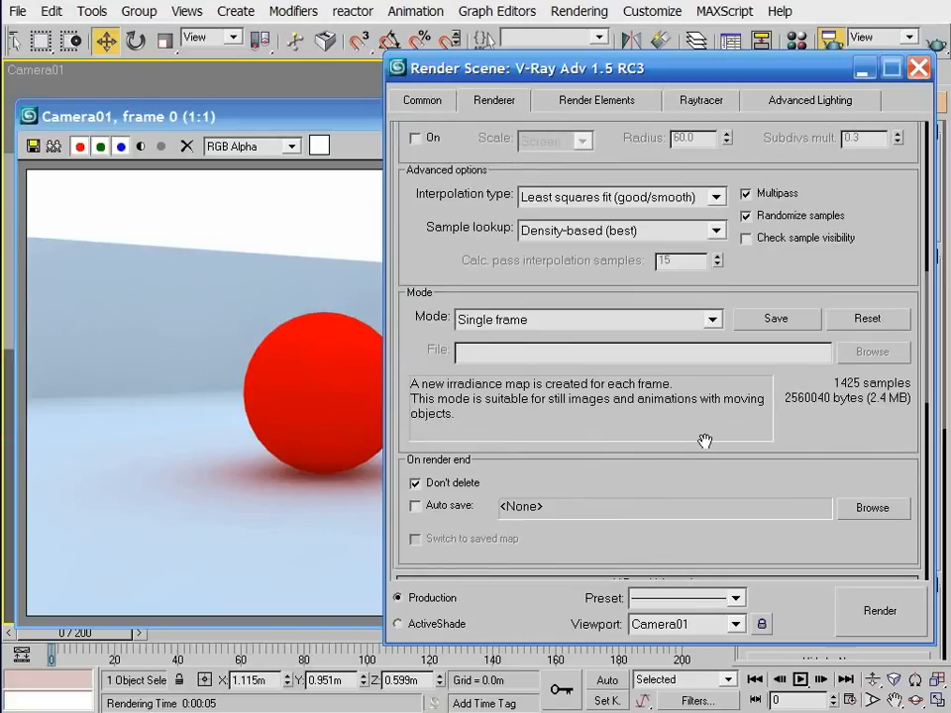
click(778, 320)
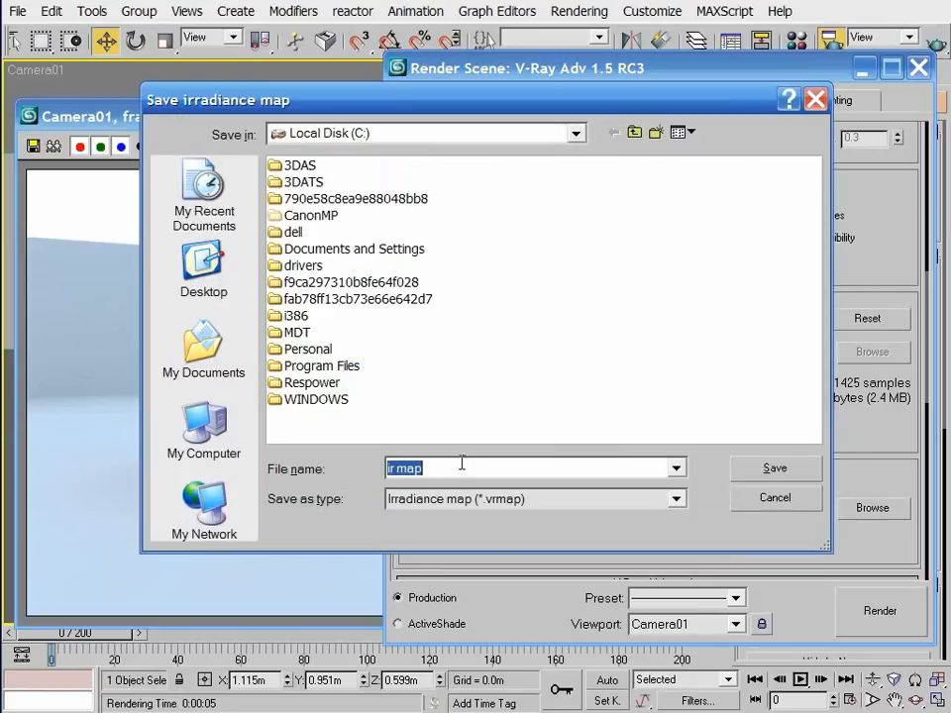
text(i)
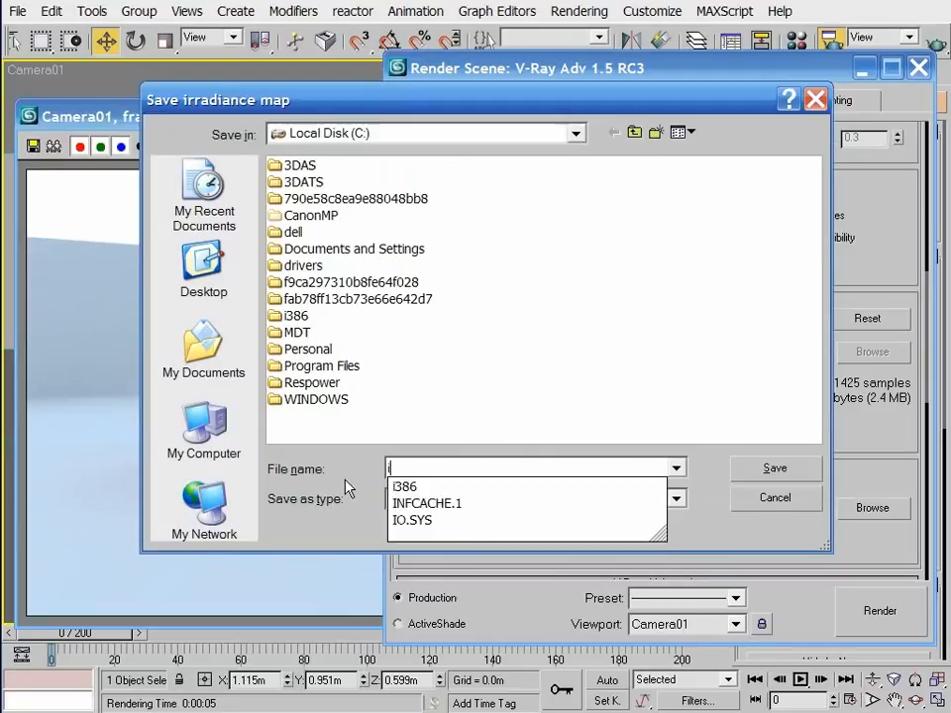
text(rradiance)
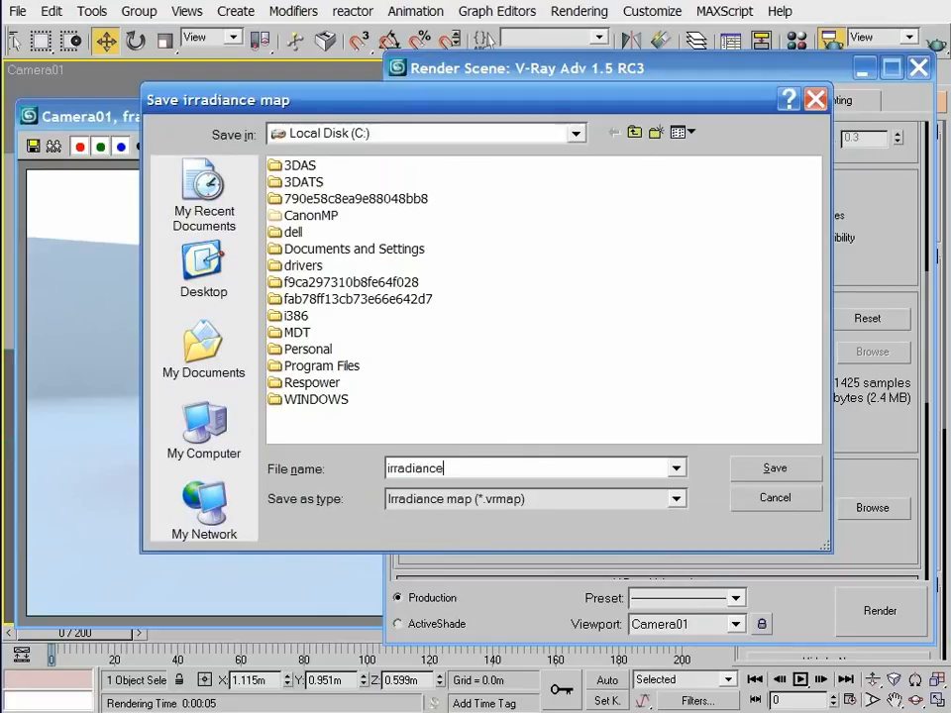
click(745, 469)
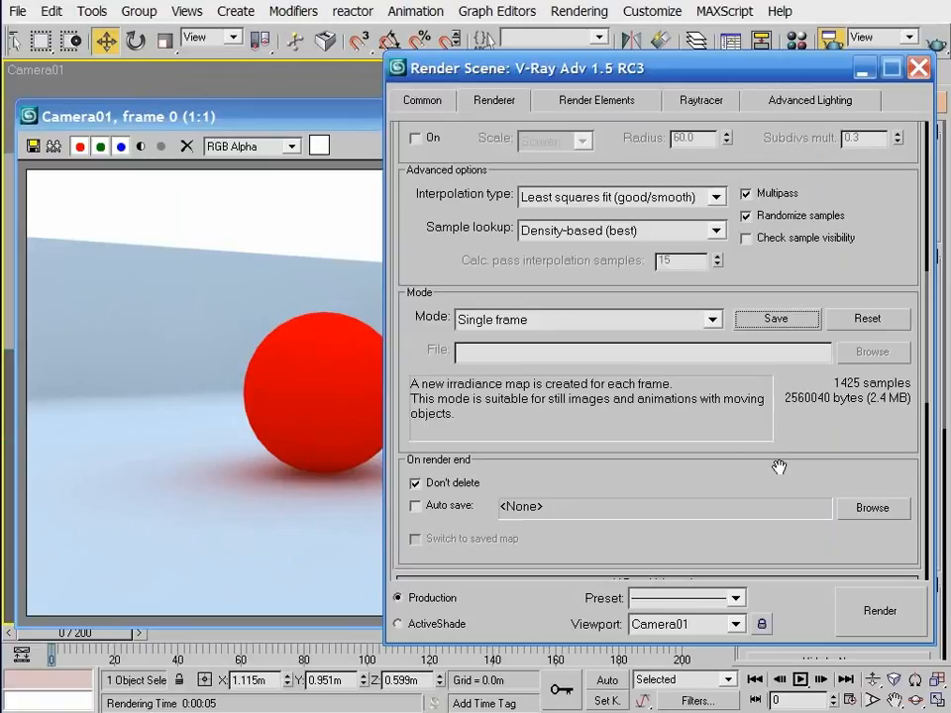
Step: Set the irradiance map mode to From file and load C:\irradiance.vrmap
click(713, 319)
click(507, 370)
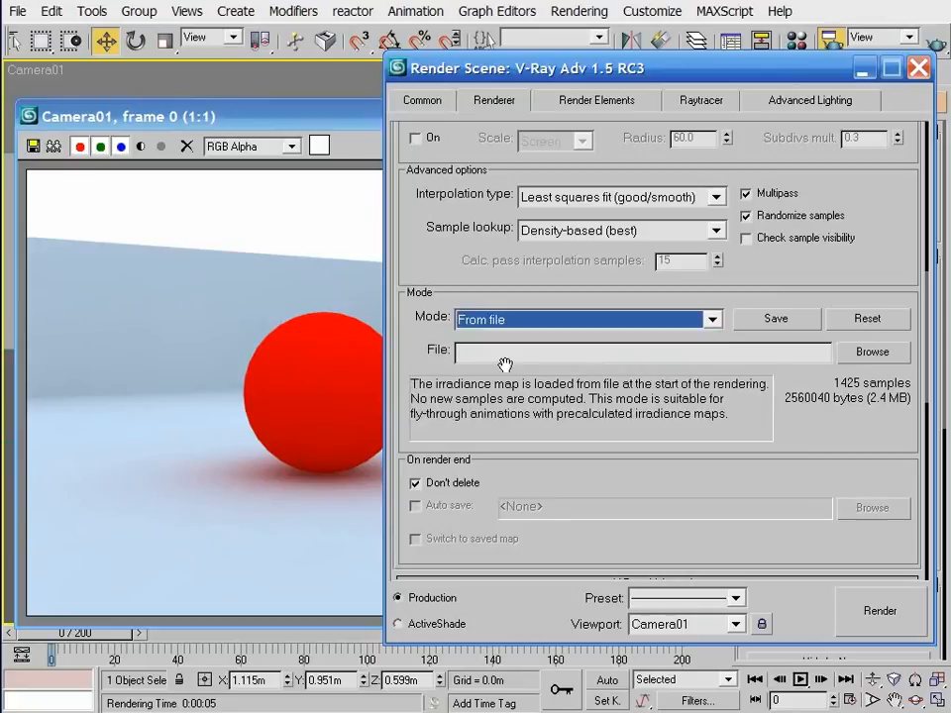
click(872, 352)
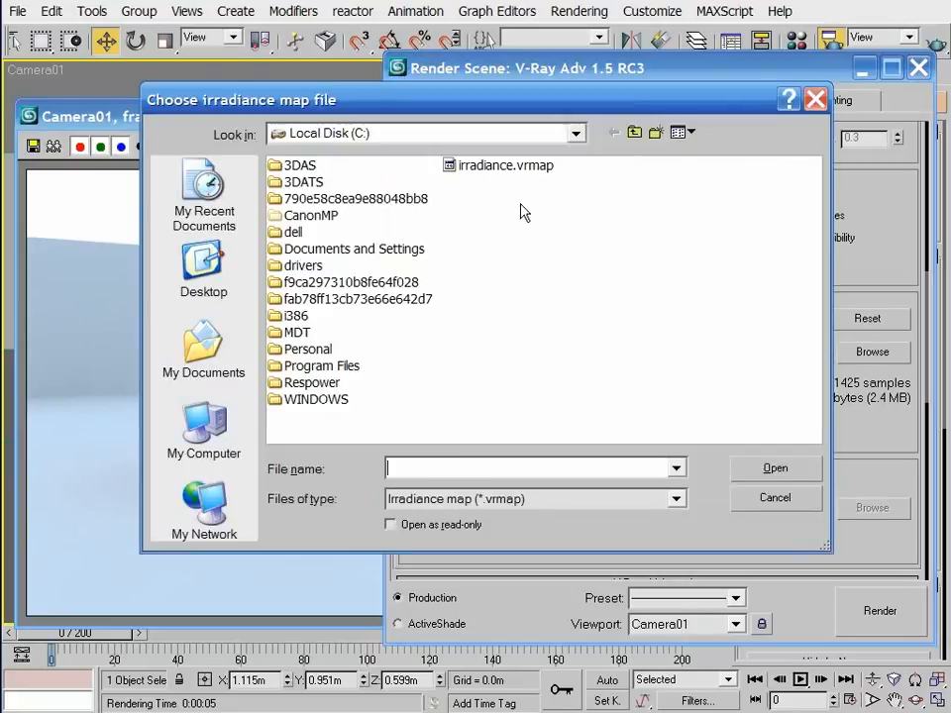
click(479, 167)
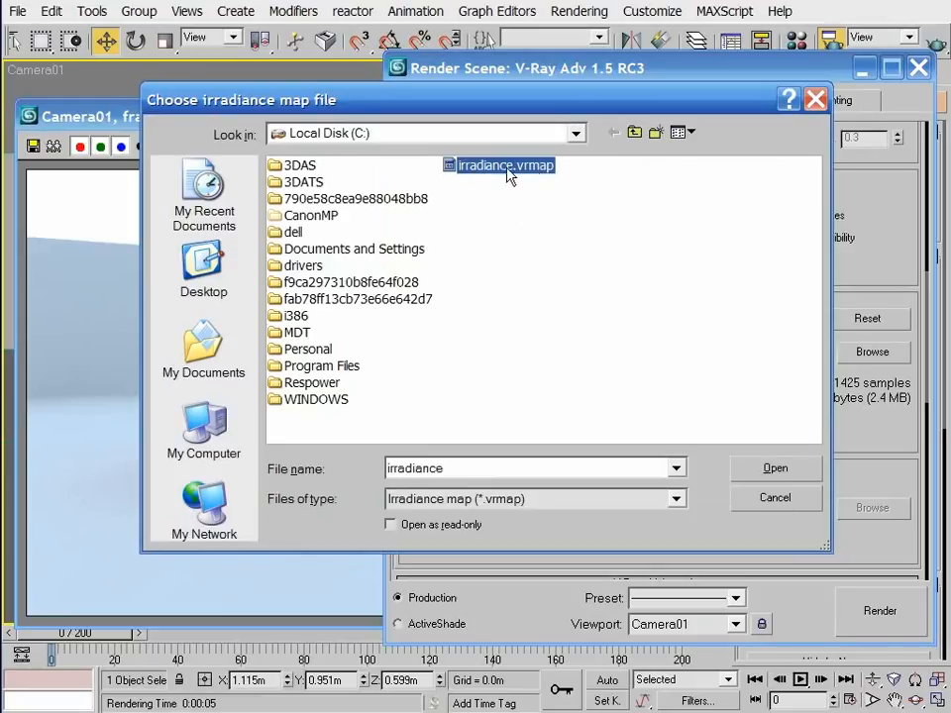
click(764, 466)
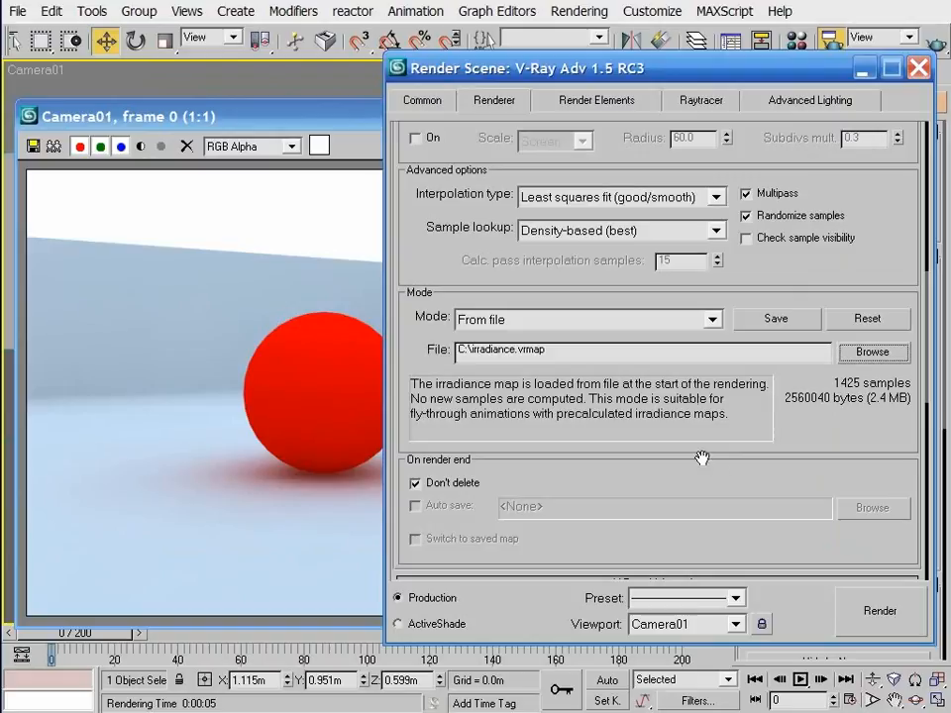
Step: Save the calculated light cache to the C: drive as "lightcache"
scroll(670, 317, down, 5)
scroll(669, 317, down, 4)
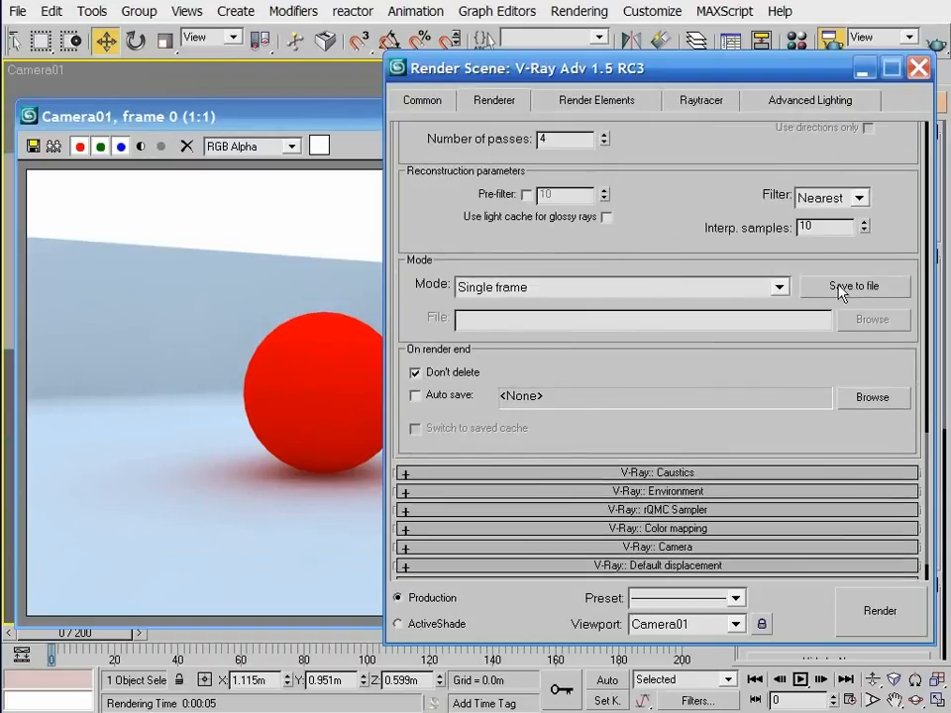
click(847, 288)
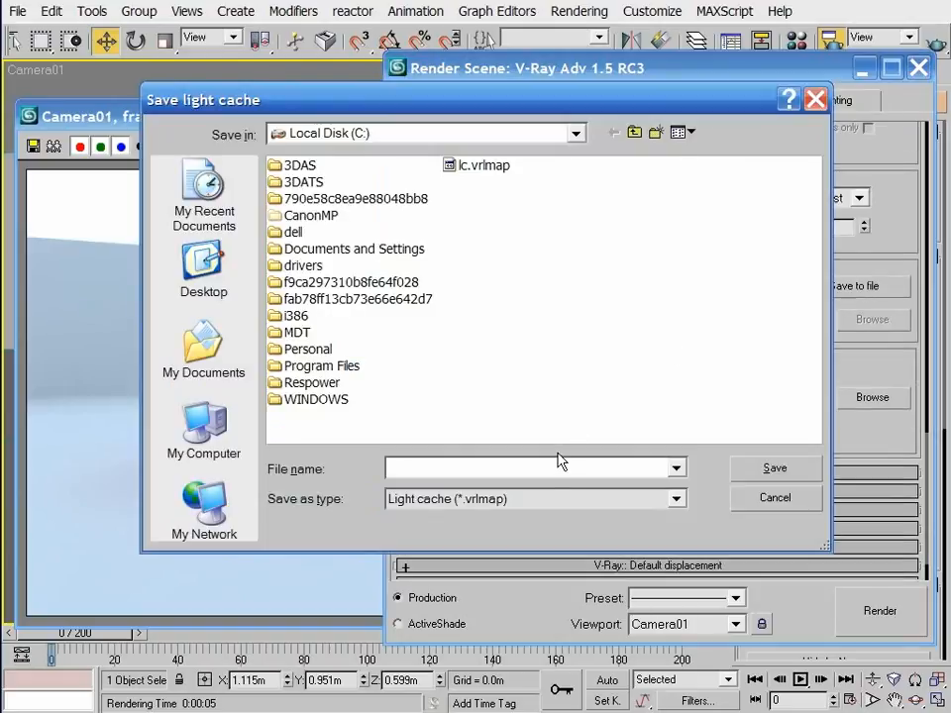
text(lightcache)
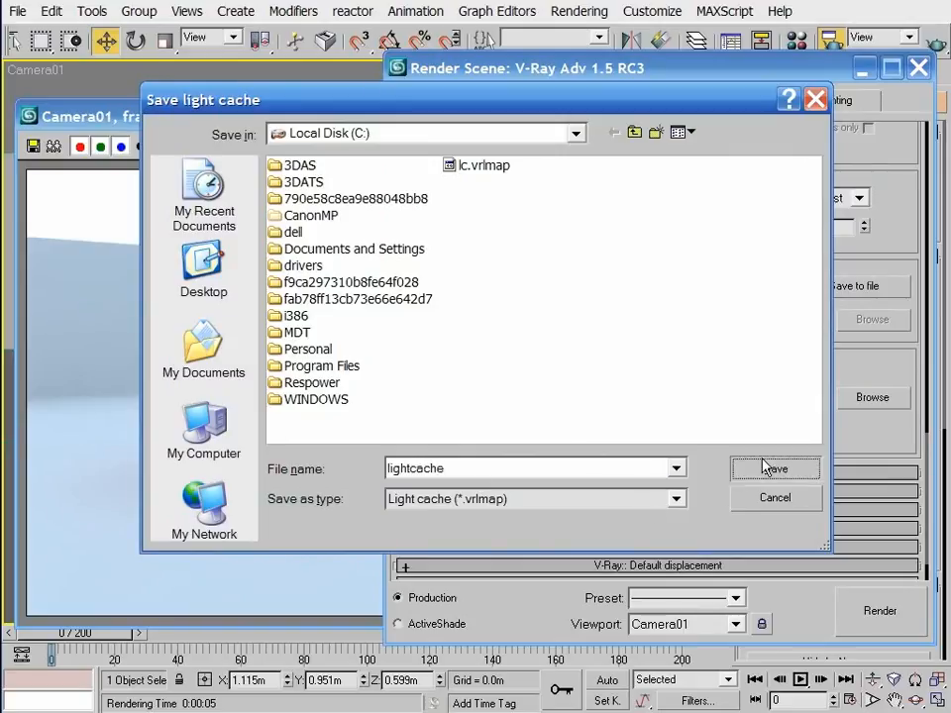
click(745, 475)
Step: Set the light cache mode to From file using C:\lightcache.vrlmap, and render the Camera01 view with the saved solutions
click(741, 289)
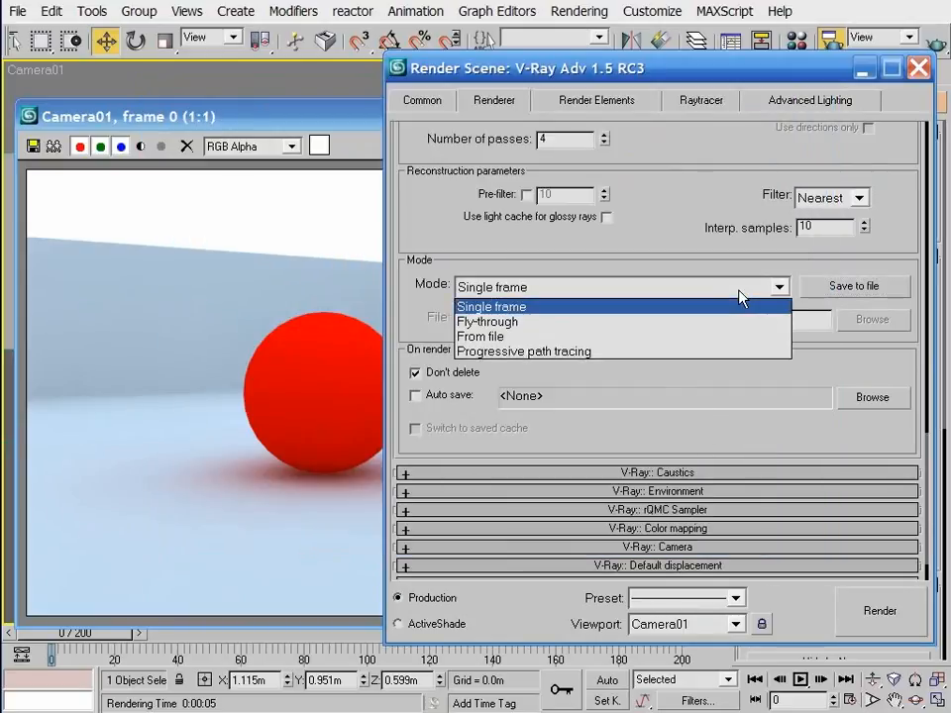
click(495, 337)
click(872, 319)
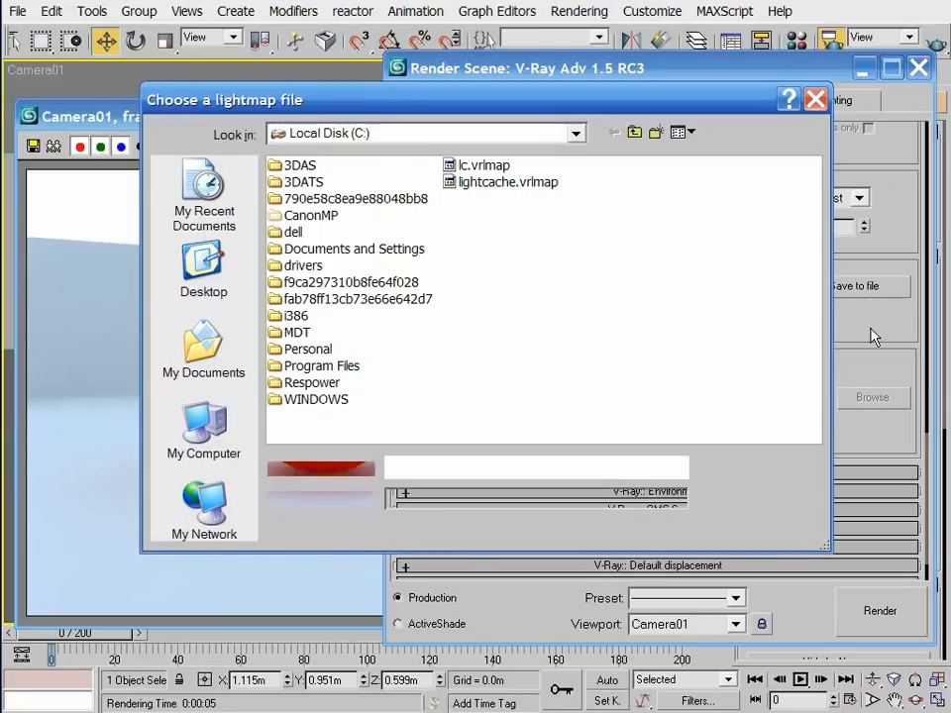
click(507, 182)
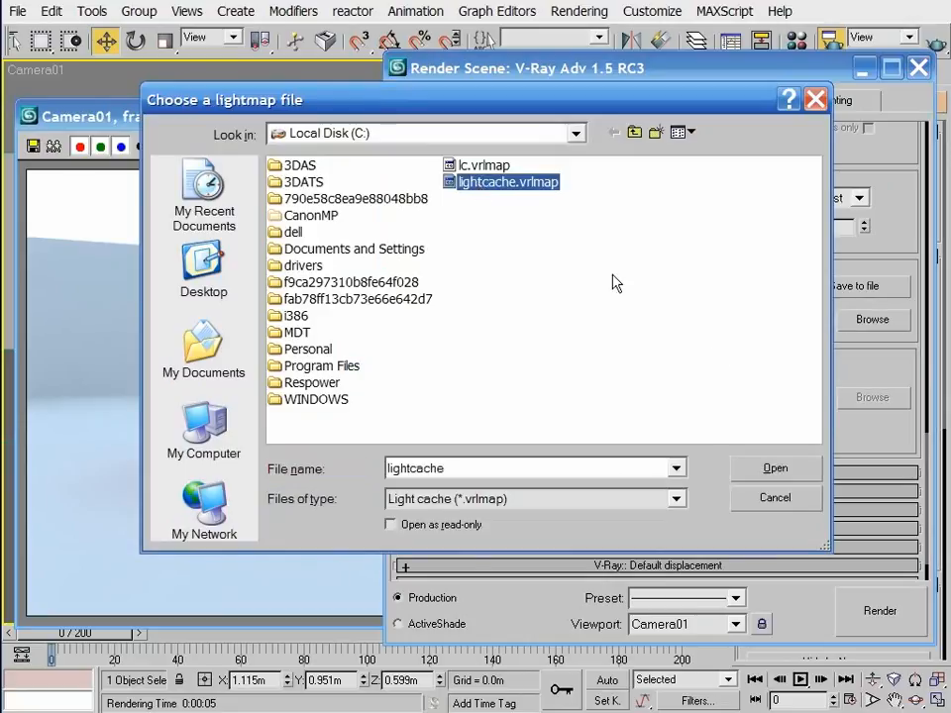
click(772, 469)
click(874, 615)
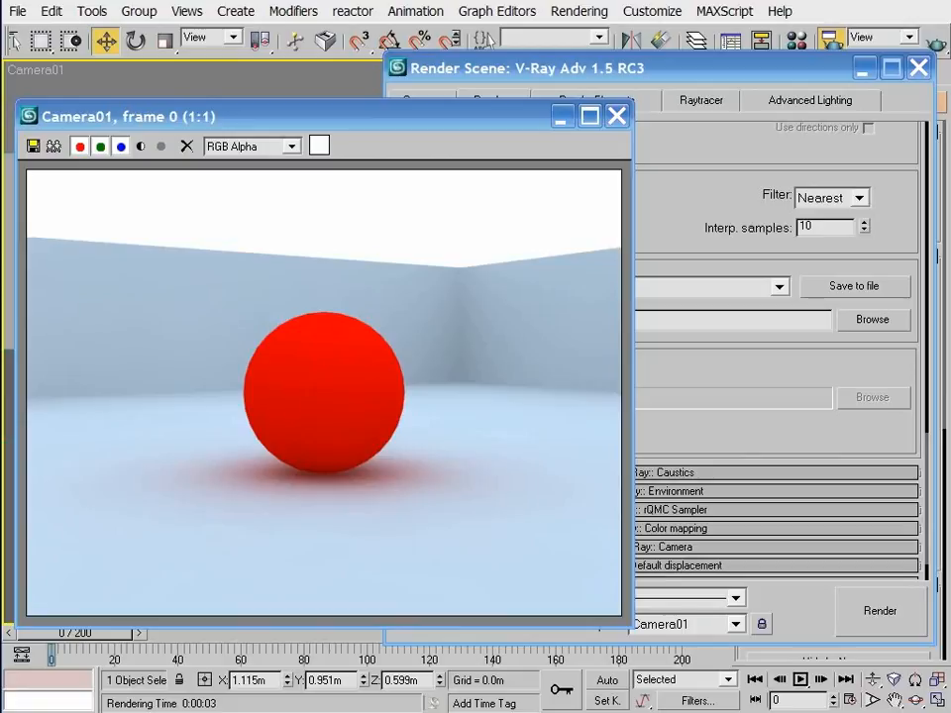
click(616, 116)
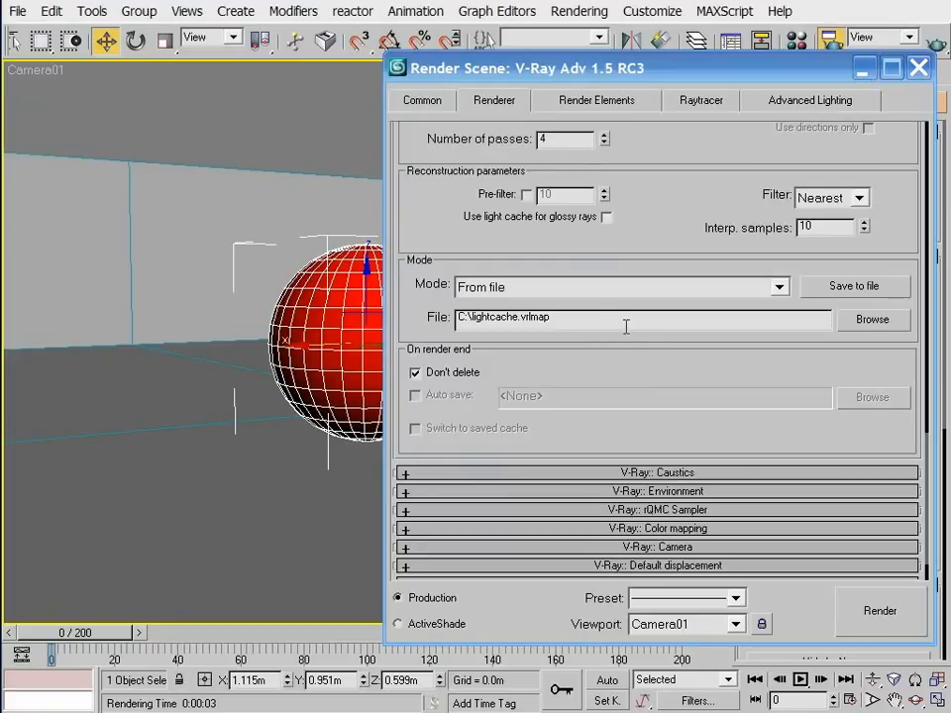
Step: Move the sphere along X to about 2.03 m and render Camera01 again with the saved GI maps
drag(649, 67, 950, 330)
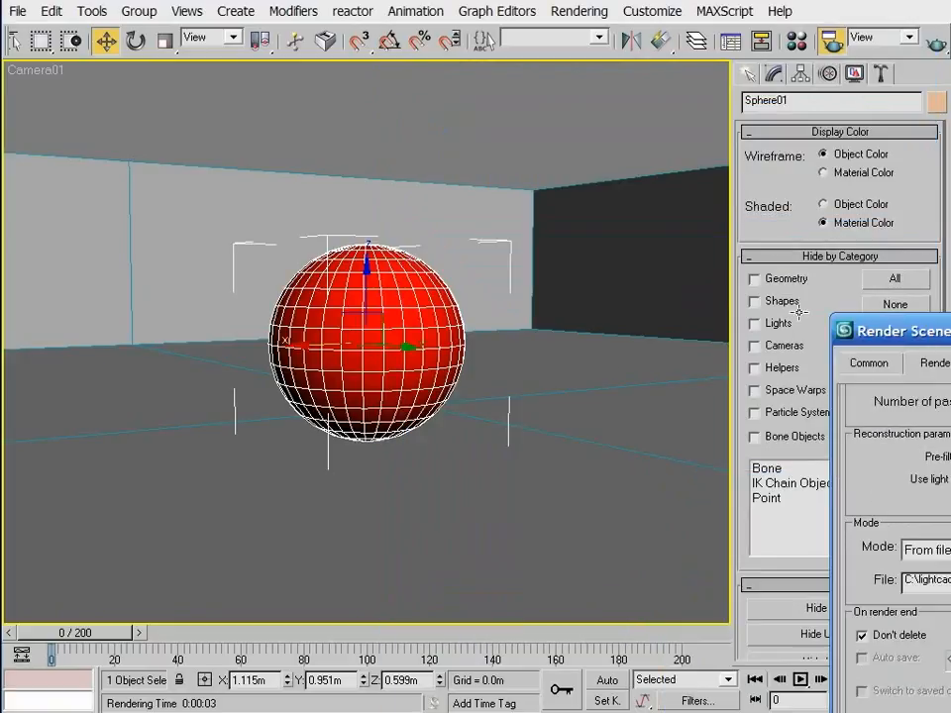
right_click(366, 297)
click(384, 318)
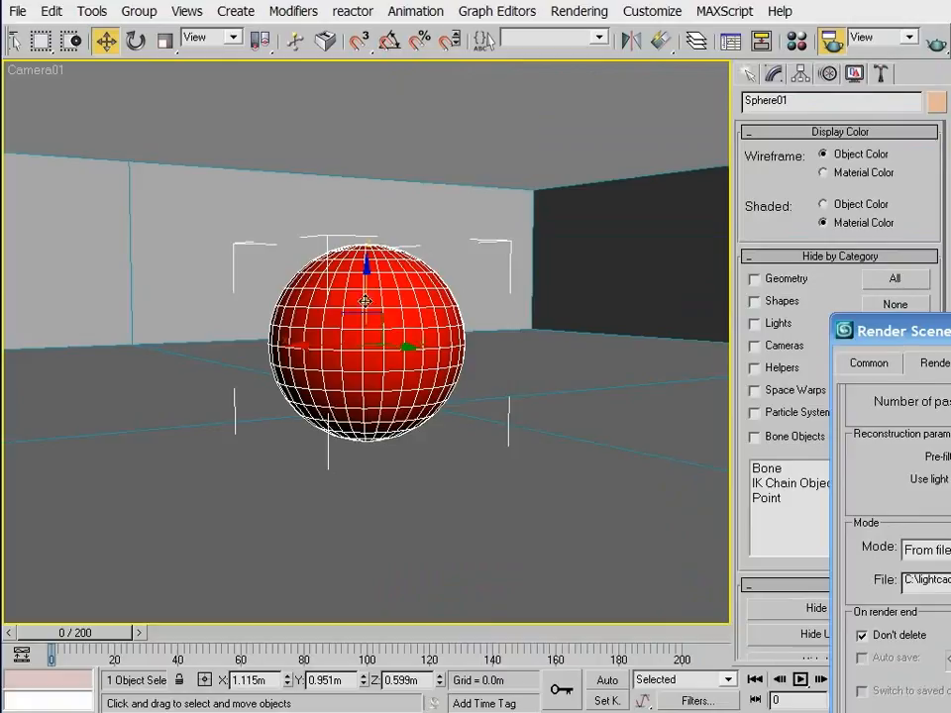
drag(329, 349, 189, 349)
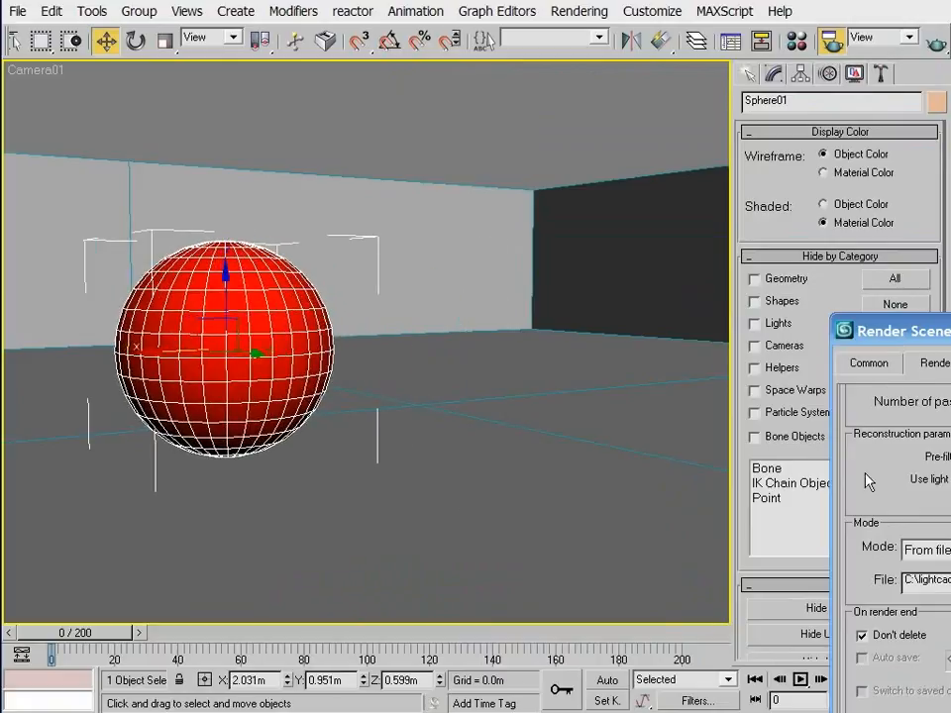
click(937, 44)
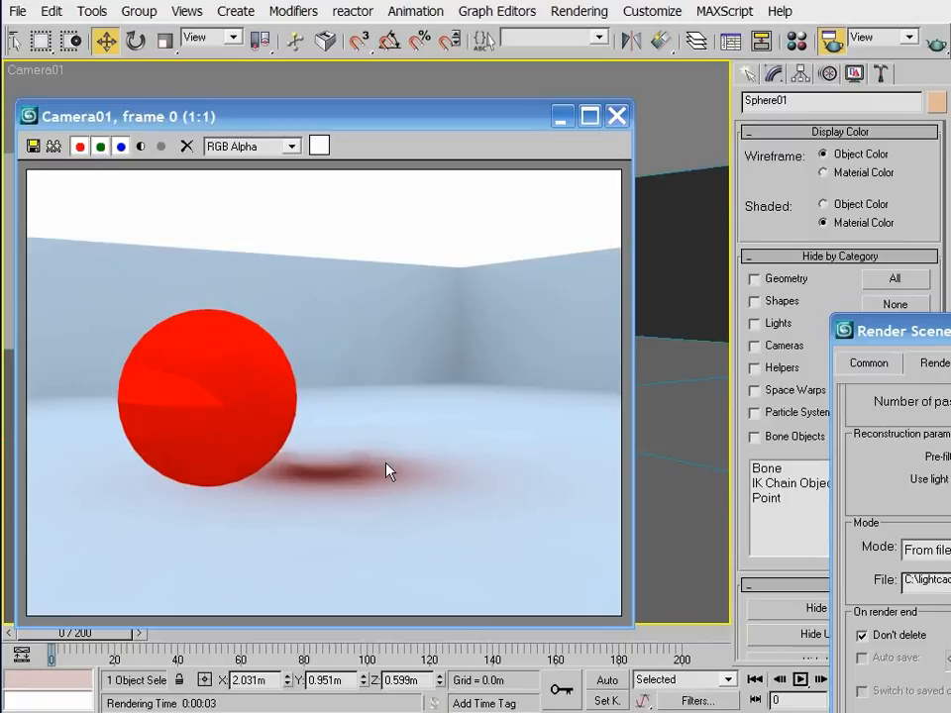
double_click(843, 330)
drag(536, 123, 723, 107)
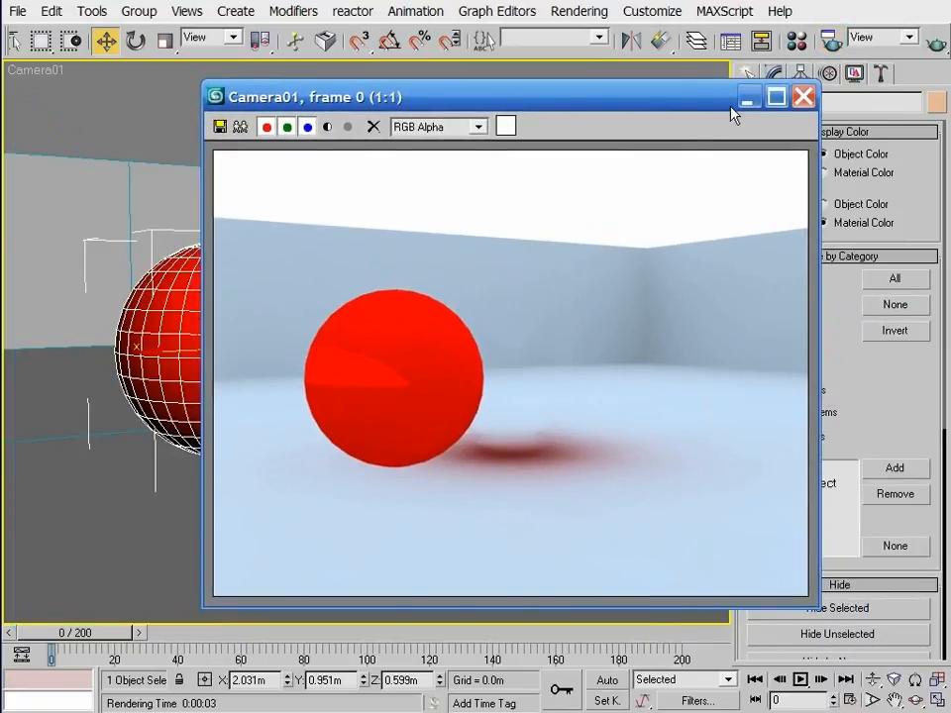
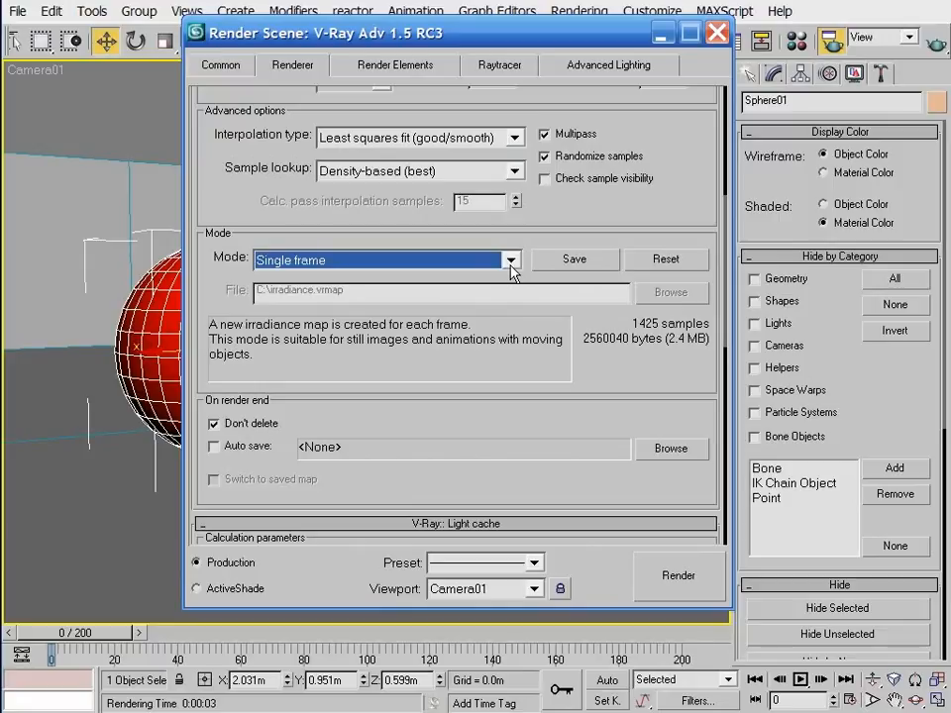
Step: Set the irradiance map mode to Incremental add to current map and minimize the render setup
click(513, 269)
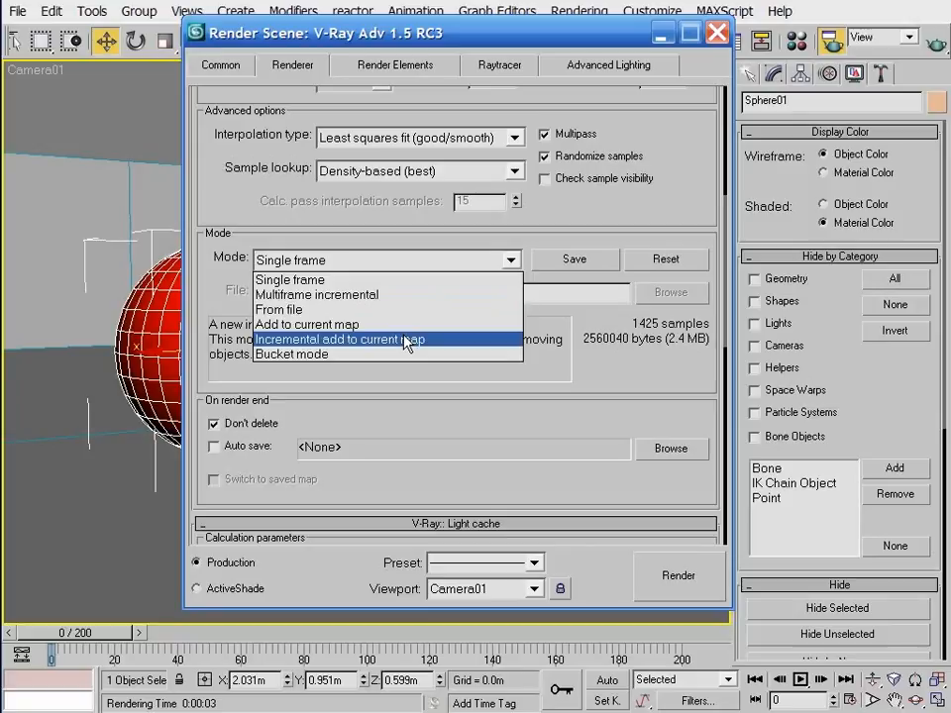
click(406, 340)
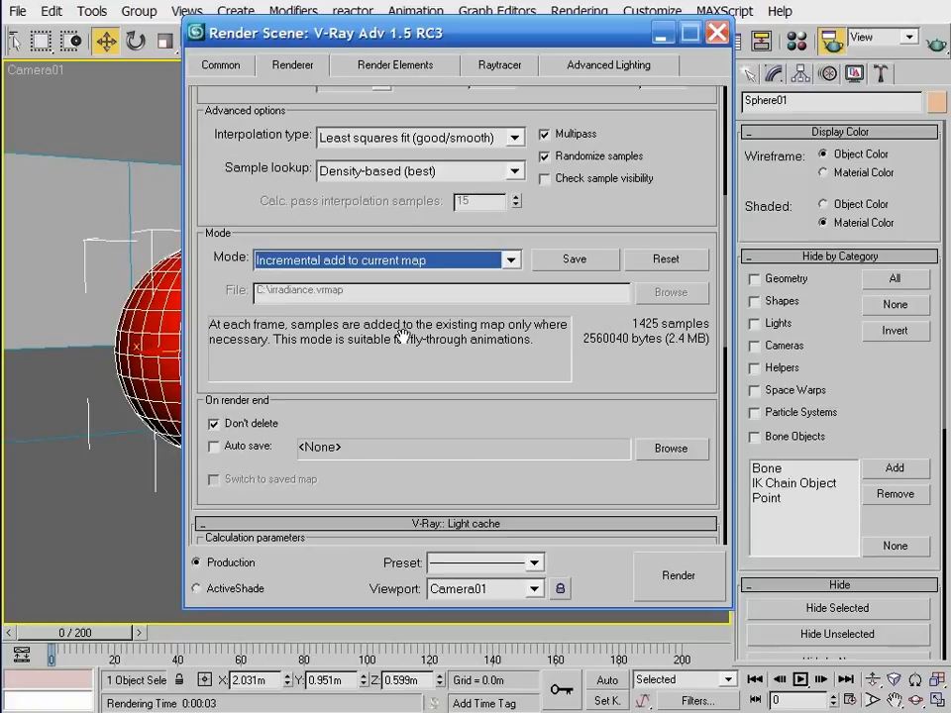
click(664, 33)
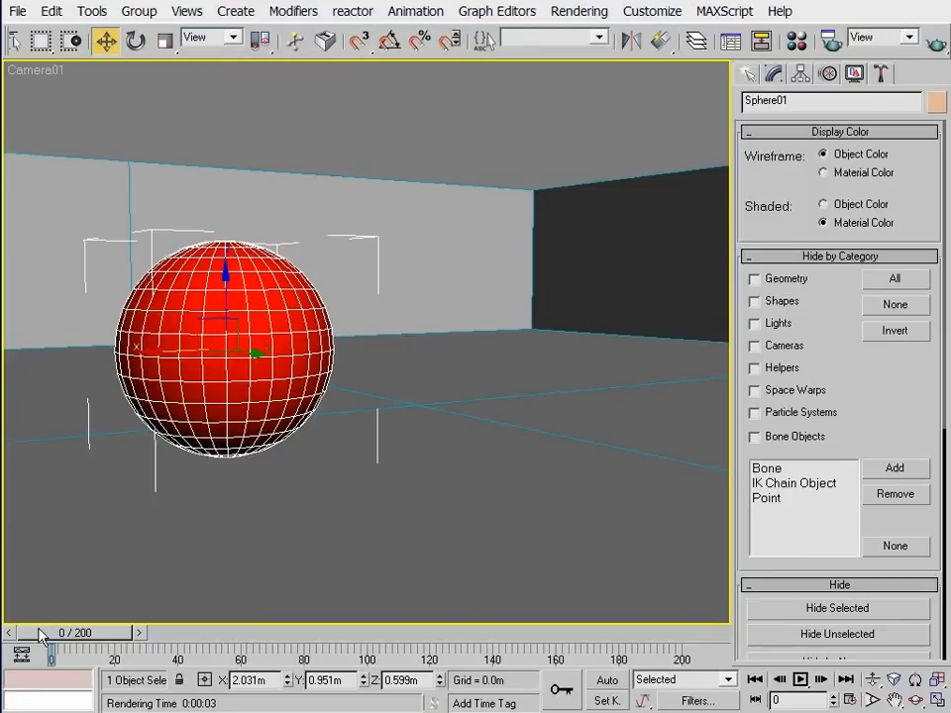
Step: Advance the animation to frame 12 and save the scene
drag(42, 634, 103, 636)
key(w)
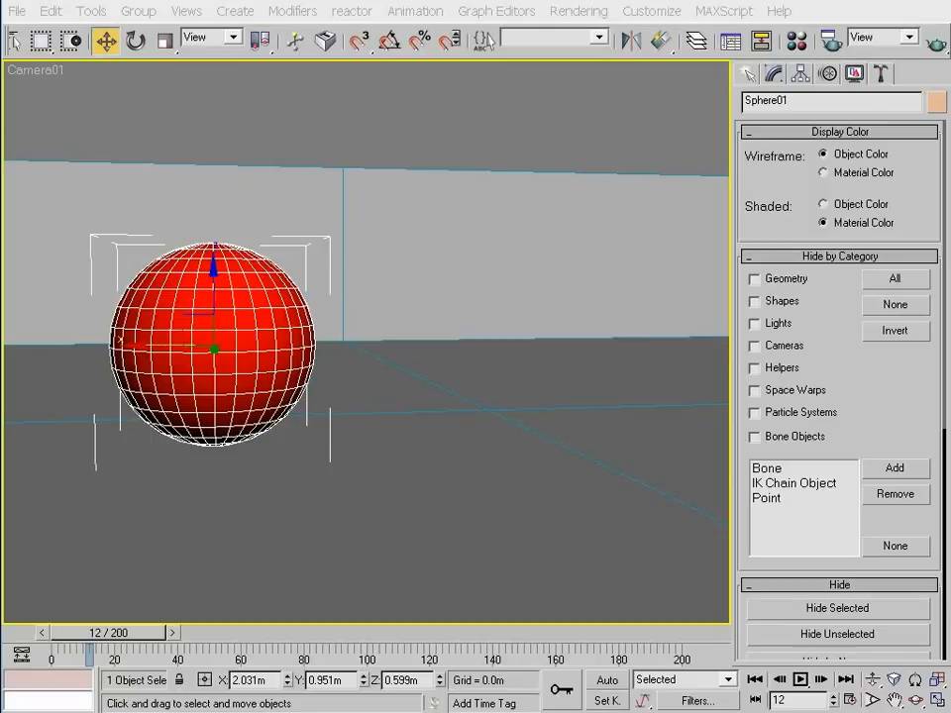
key(ctrl+s)
Step: Set the render time output to the active time segment with every Nth frame at 100
key(F10)
click(238, 66)
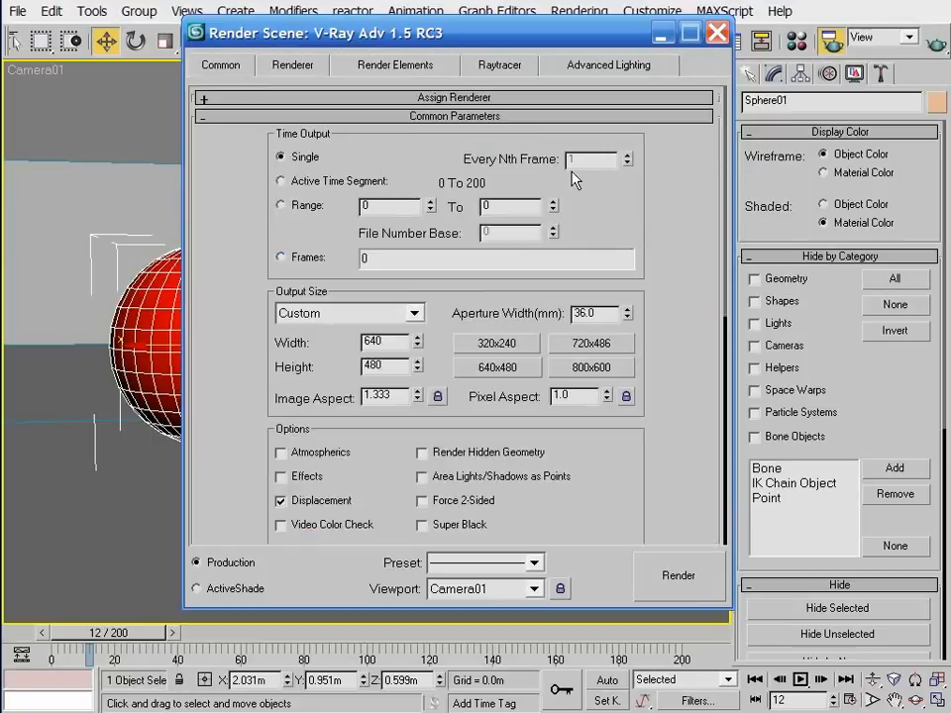
drag(421, 37, 601, 87)
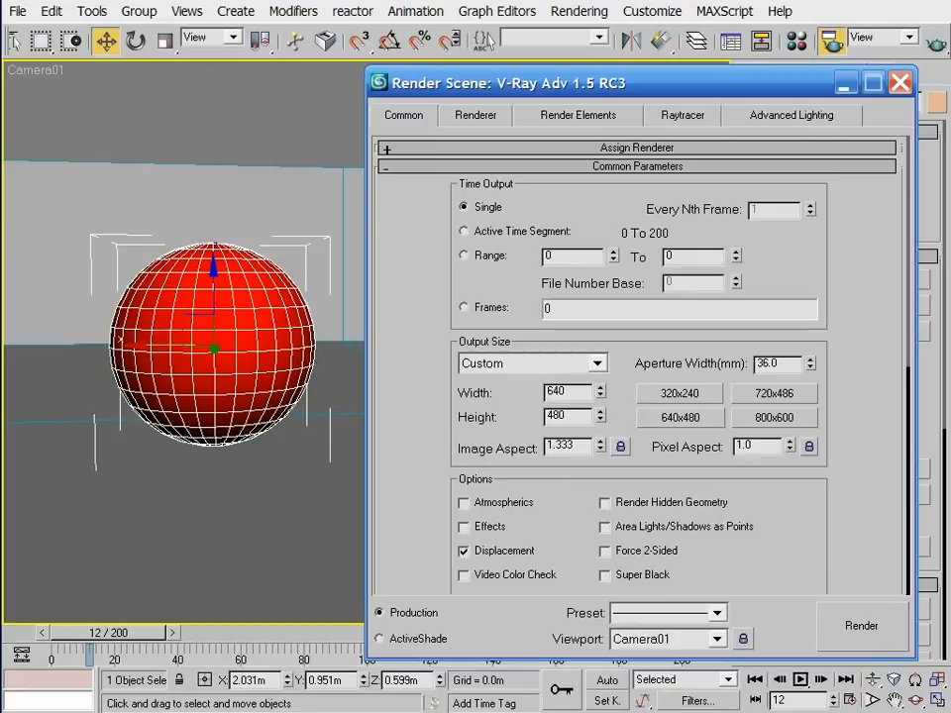
click(493, 231)
click(845, 84)
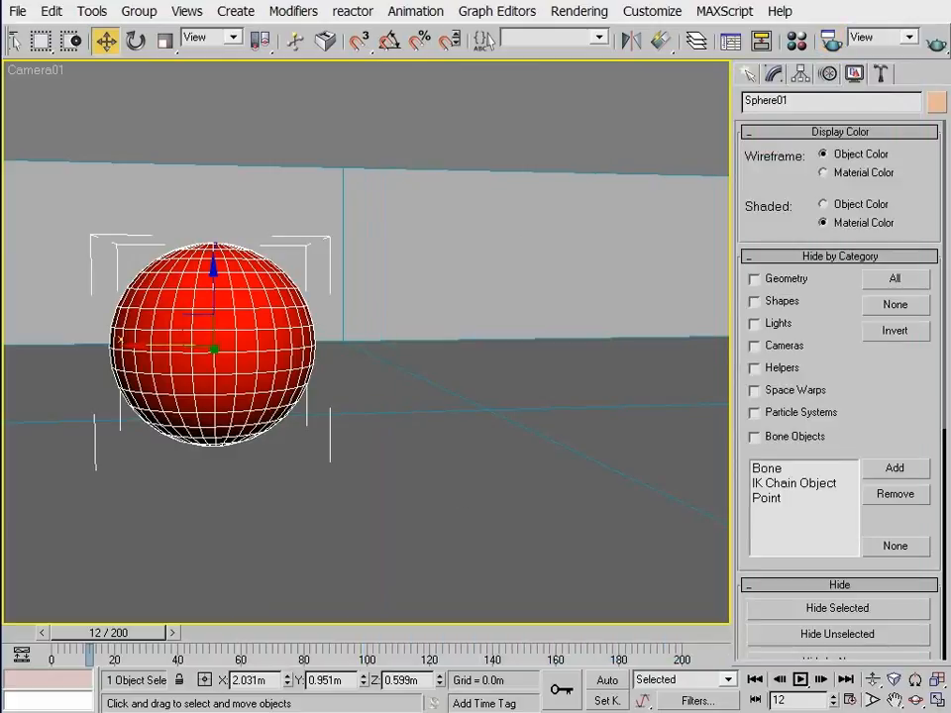
key(F10)
drag(761, 212, 733, 213)
text(100)
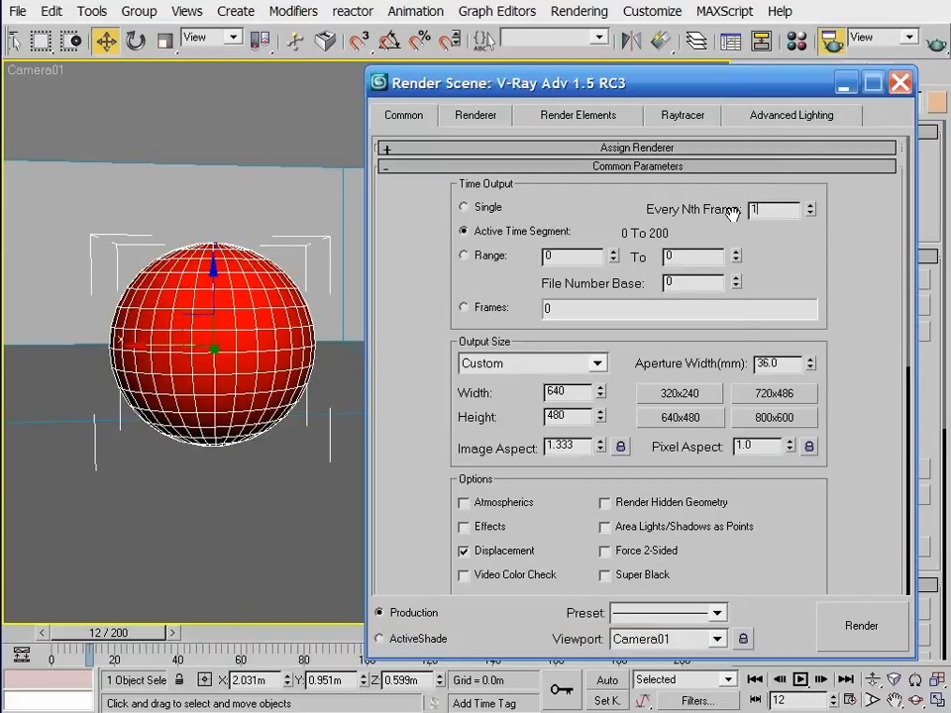
Step: Play and scrub through the Camera01 fly-through to review the camera's movement around the sphere
click(846, 84)
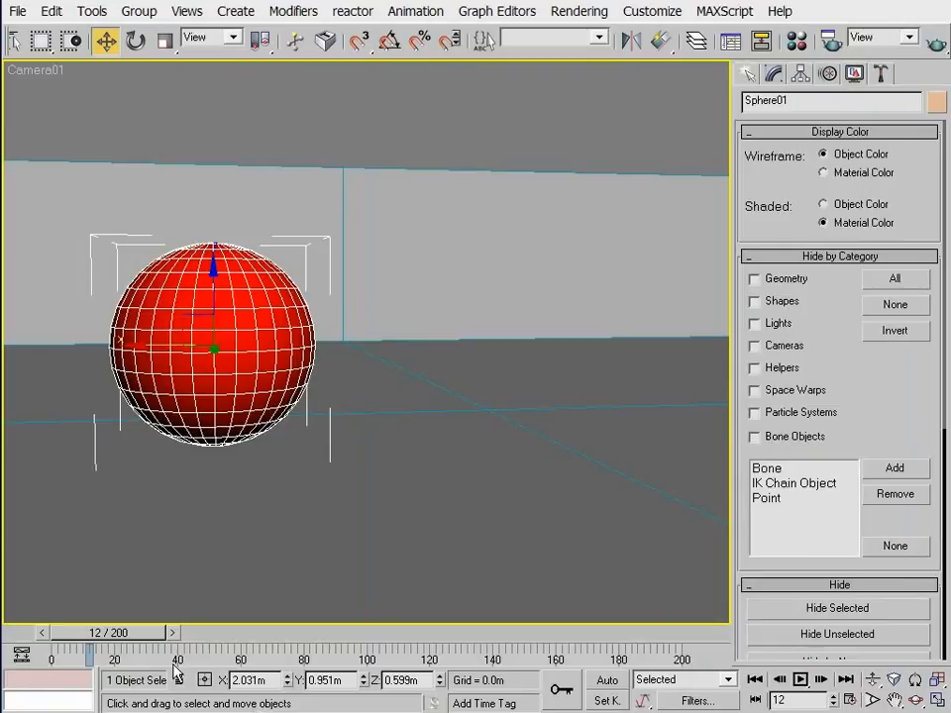
click(801, 680)
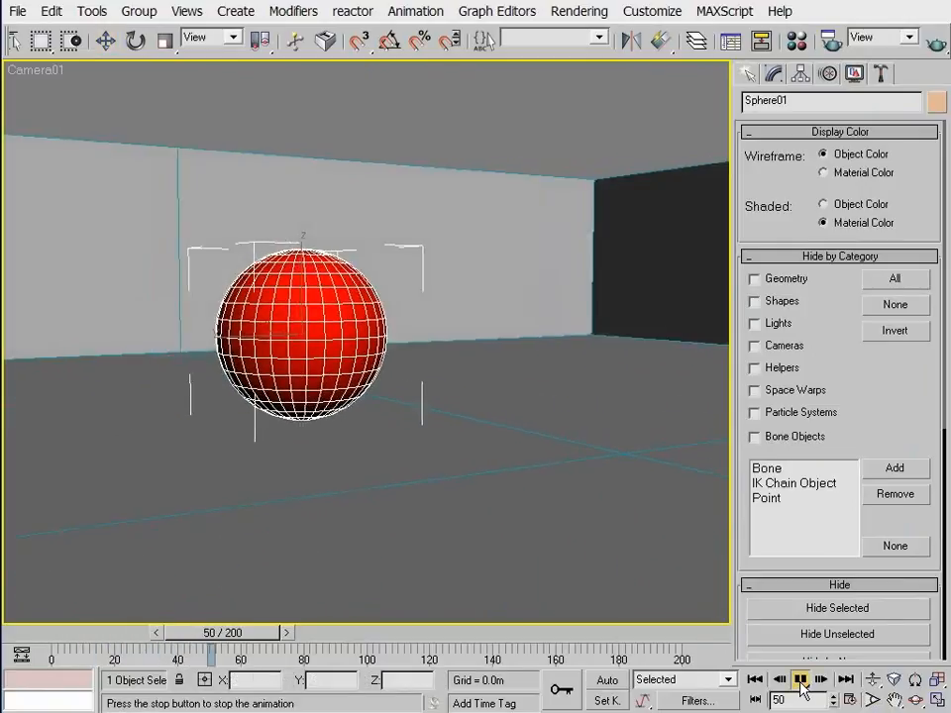
click(800, 682)
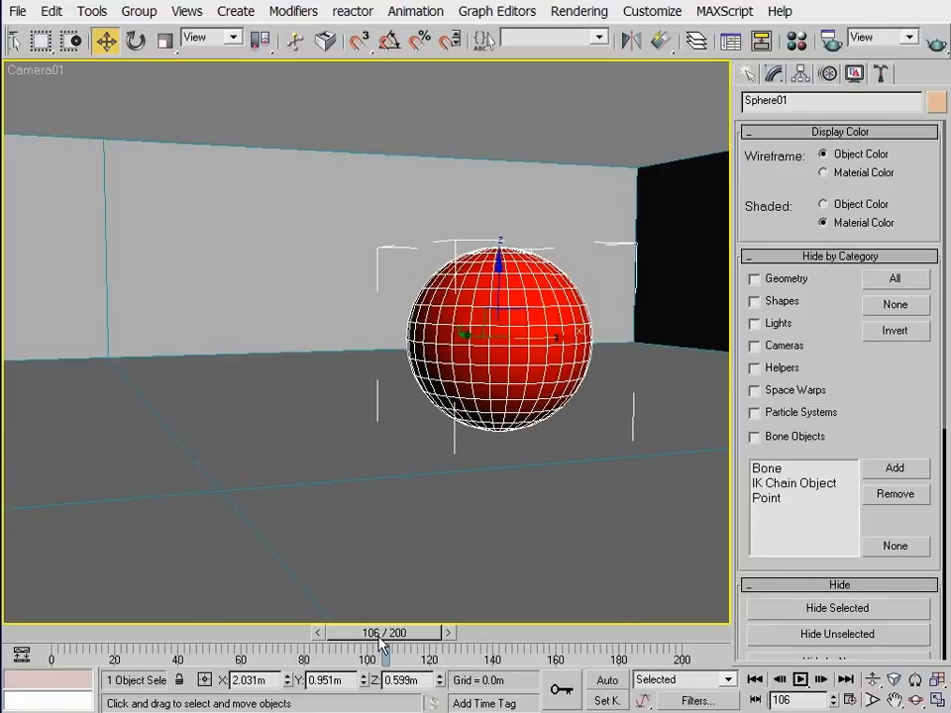
drag(385, 642, 54, 644)
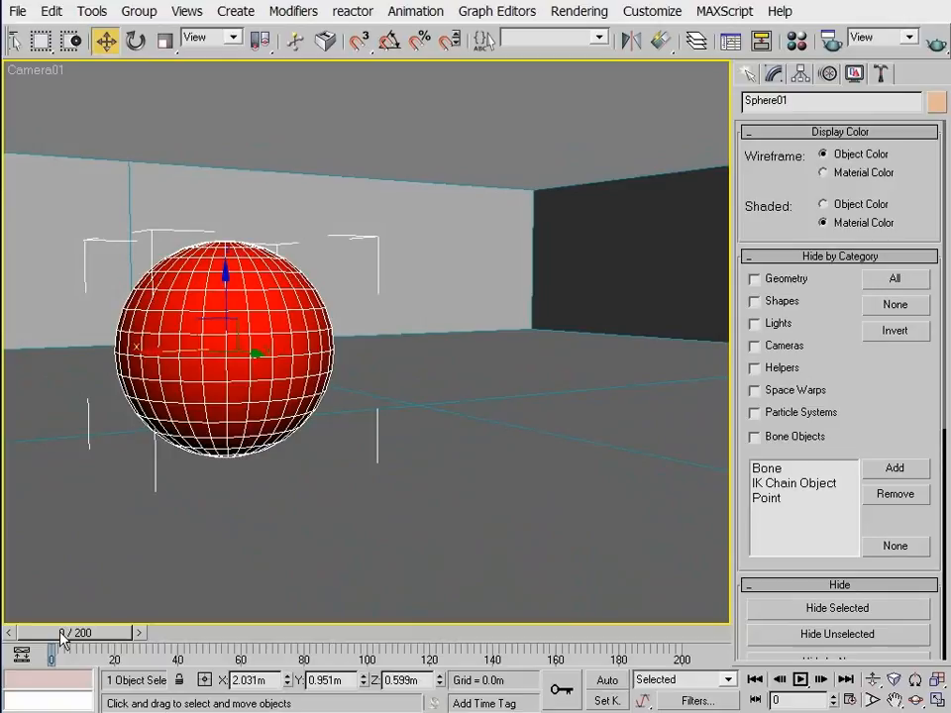
drag(62, 635, 477, 637)
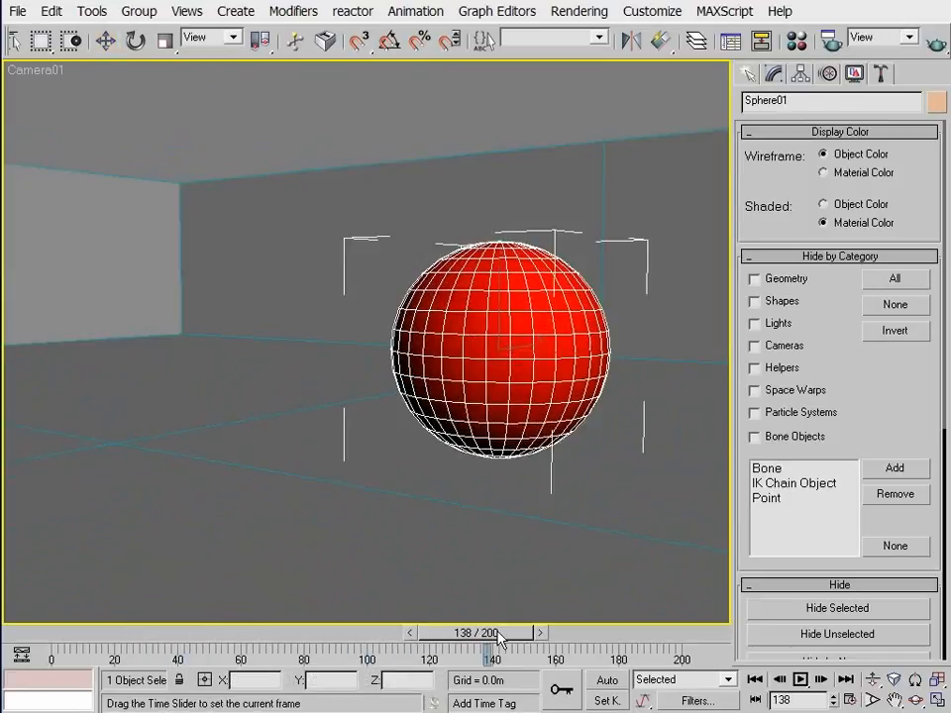
key(w)
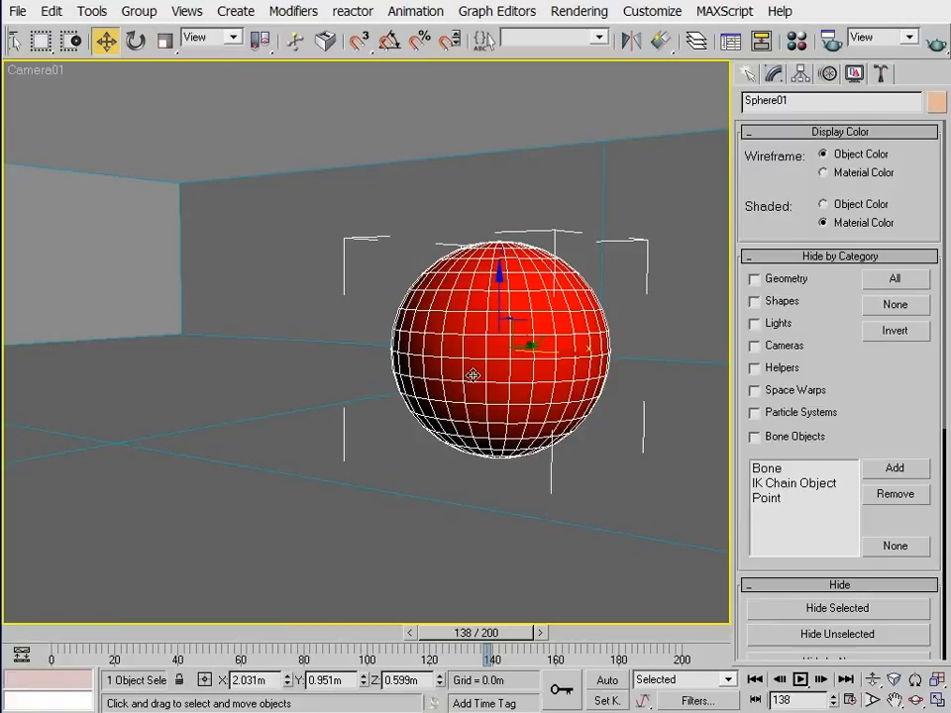
click(800, 680)
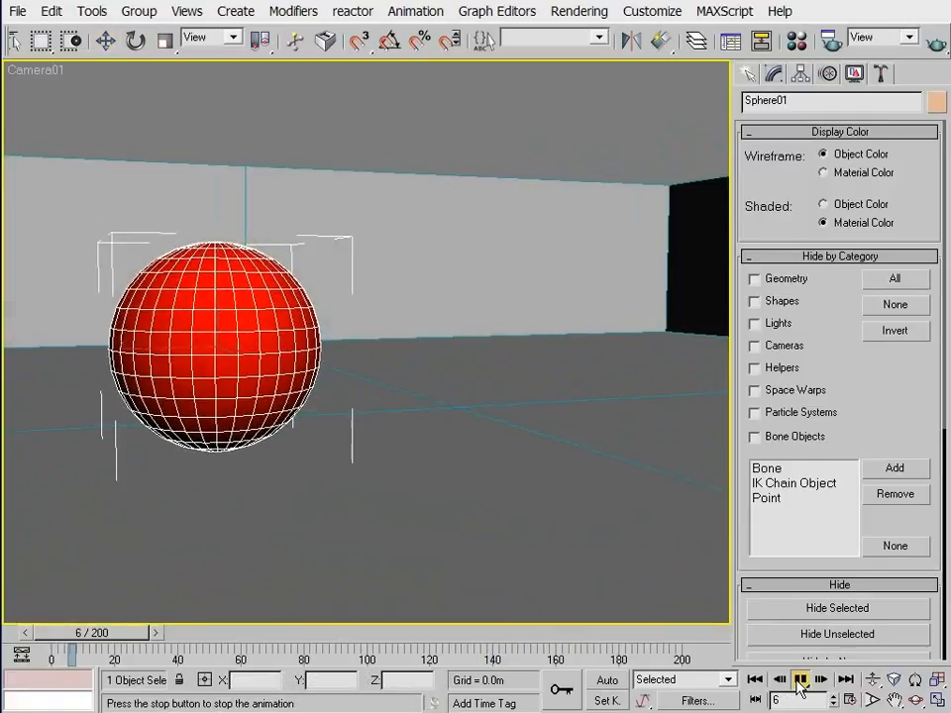
click(800, 679)
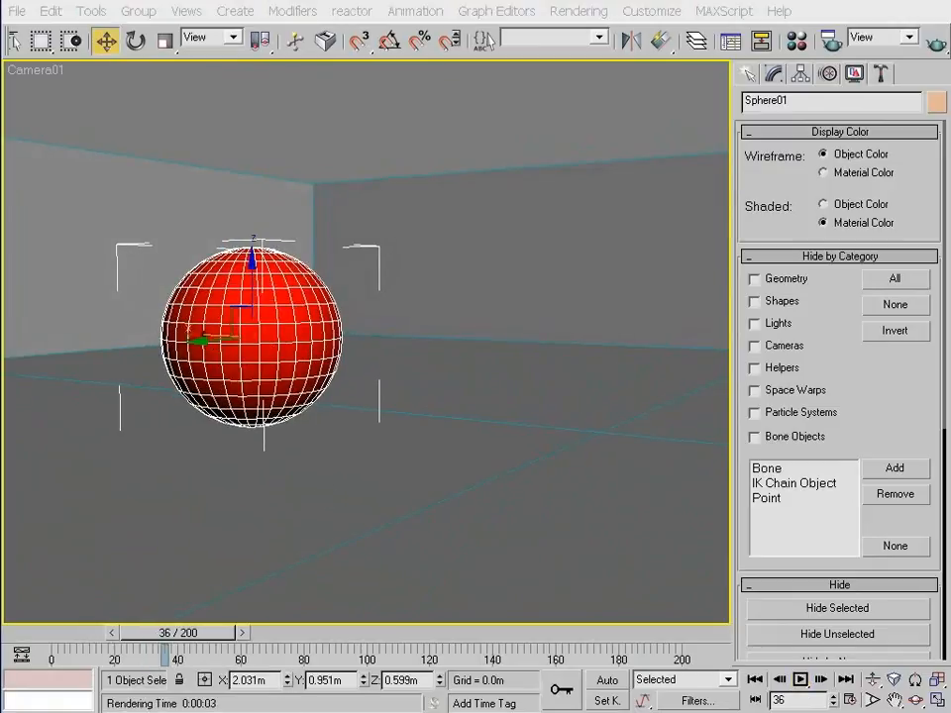
Step: Enable Show samples for the irradiance map and render Camera01 at frame 36 in Single frame mode
key(F10)
click(557, 236)
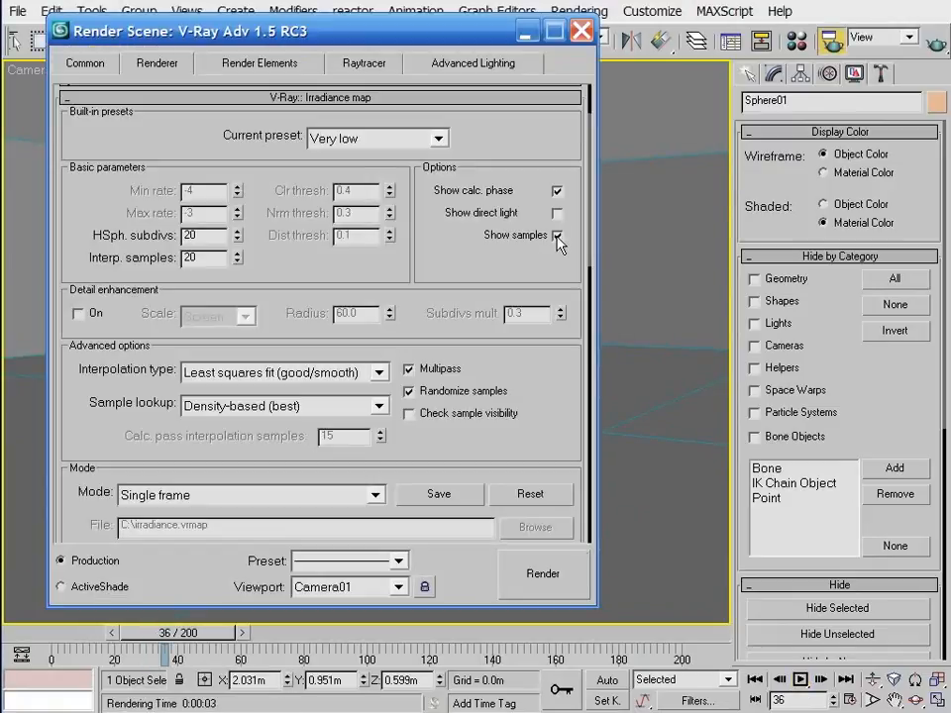
click(545, 576)
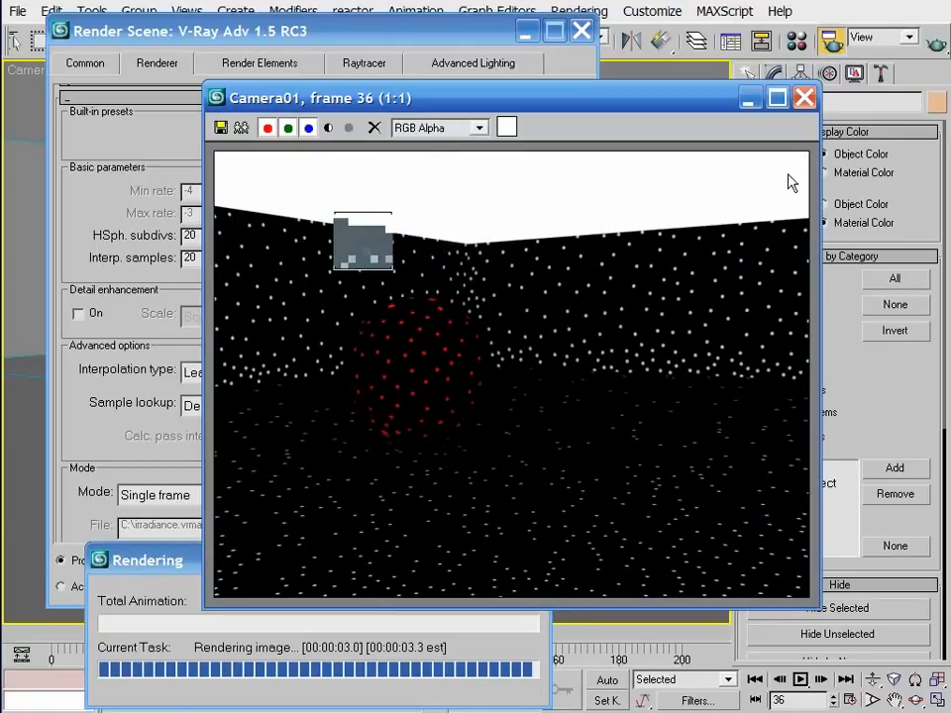
click(804, 97)
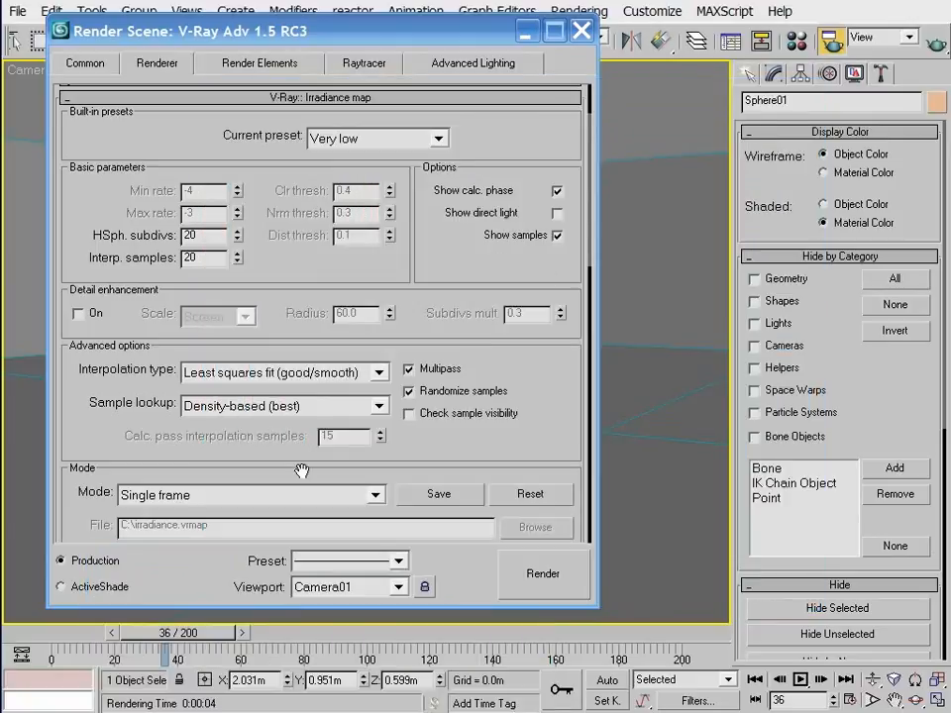
Step: Save the irradiance map to drive C, overwriting irradiance.vrmap
click(437, 496)
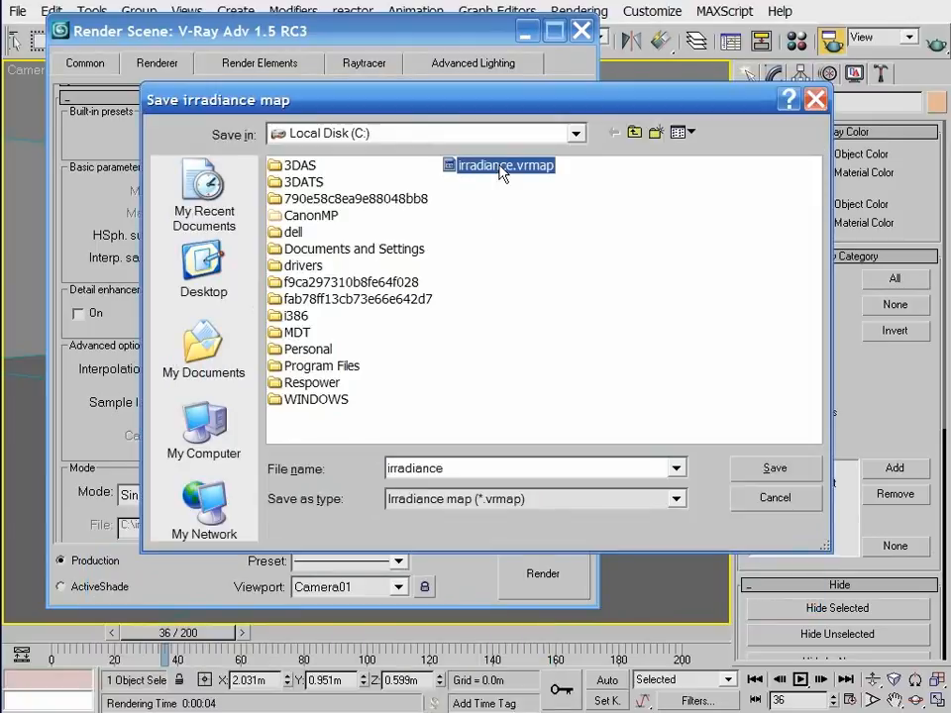
double_click(502, 166)
click(445, 418)
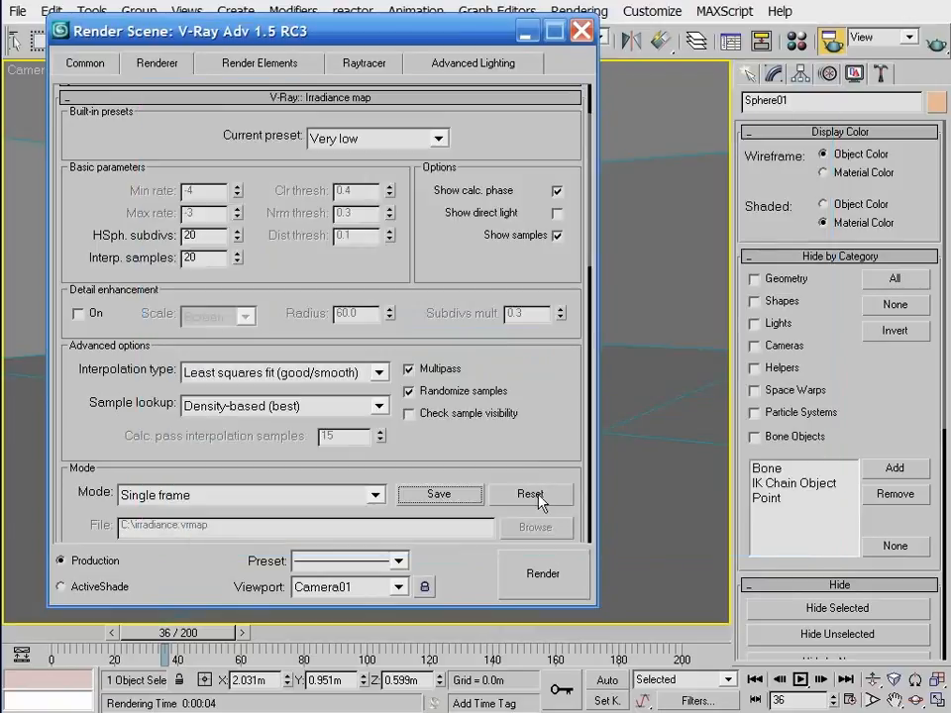
Step: Set the irradiance map mode to From file, load C:\irradiance.vrmap, and render Camera01 at frame 36
click(375, 496)
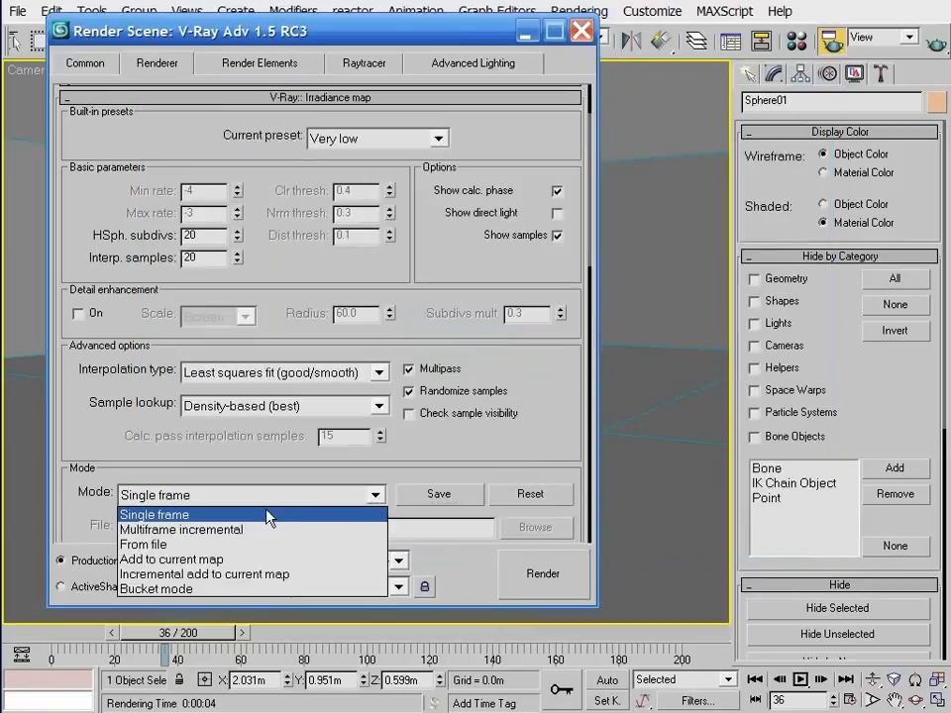
click(223, 542)
click(526, 531)
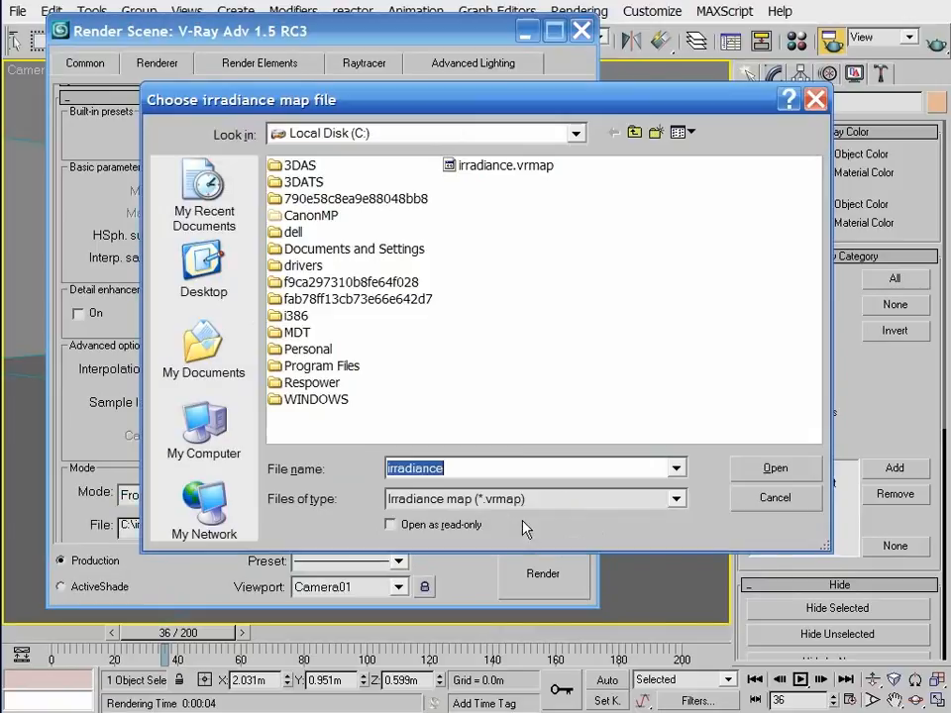
double_click(487, 165)
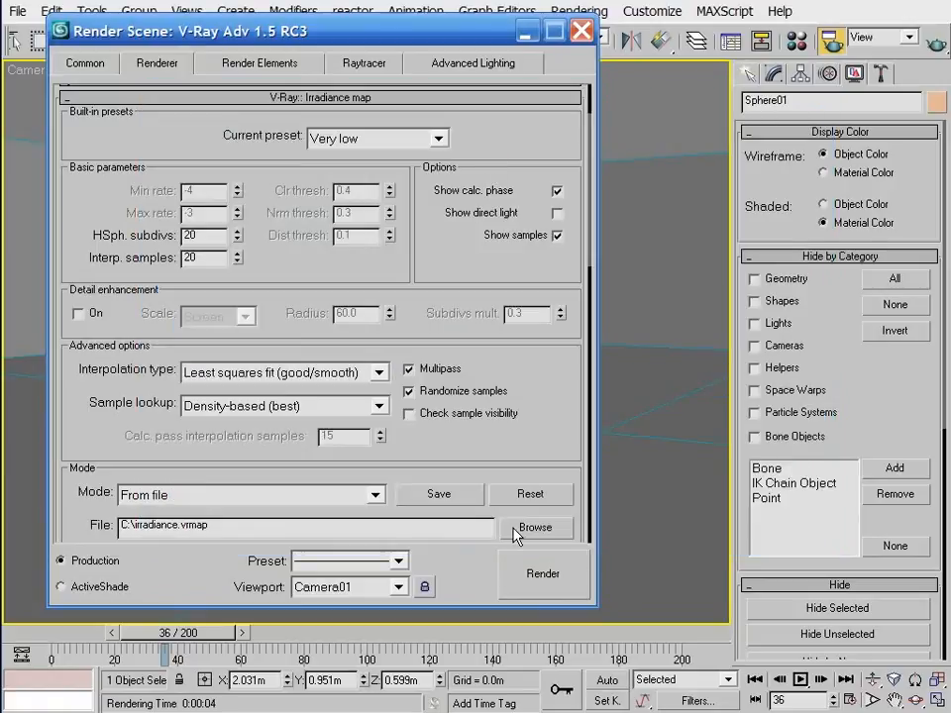
click(559, 589)
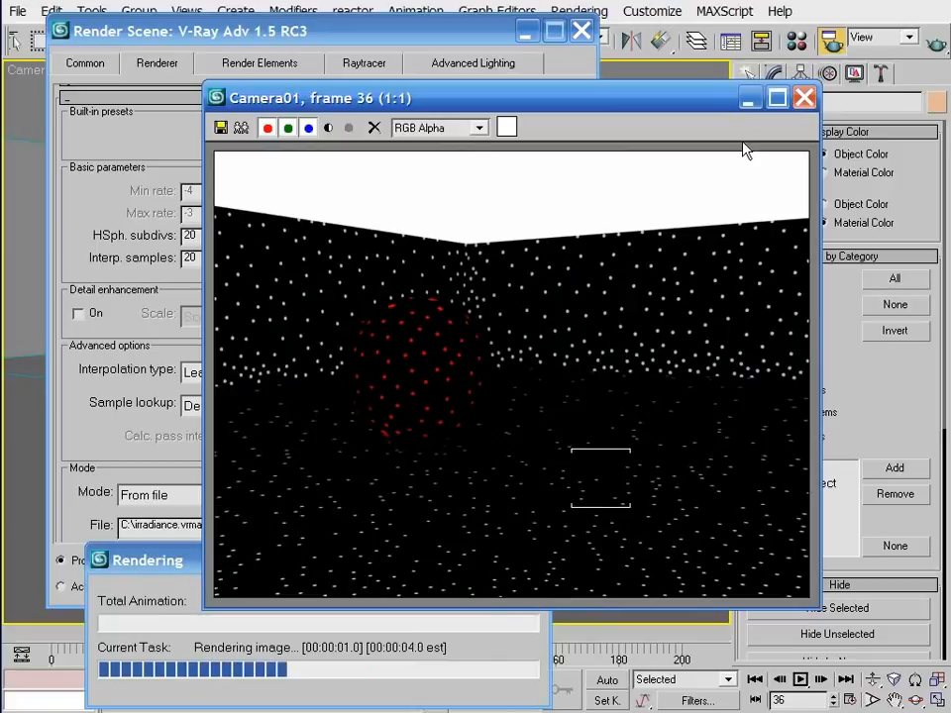
click(809, 103)
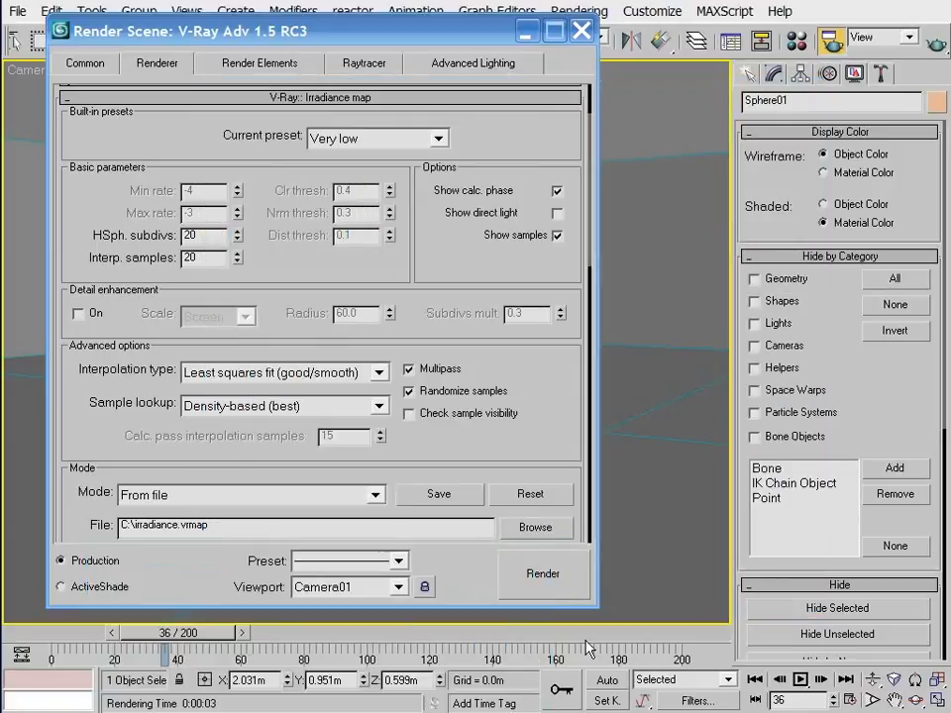
Step: Go to frame 100 and render Camera01 from the saved irradiance map, first with Show samples on and again with it off
drag(790, 701, 718, 702)
text(100)
key(Return)
click(936, 45)
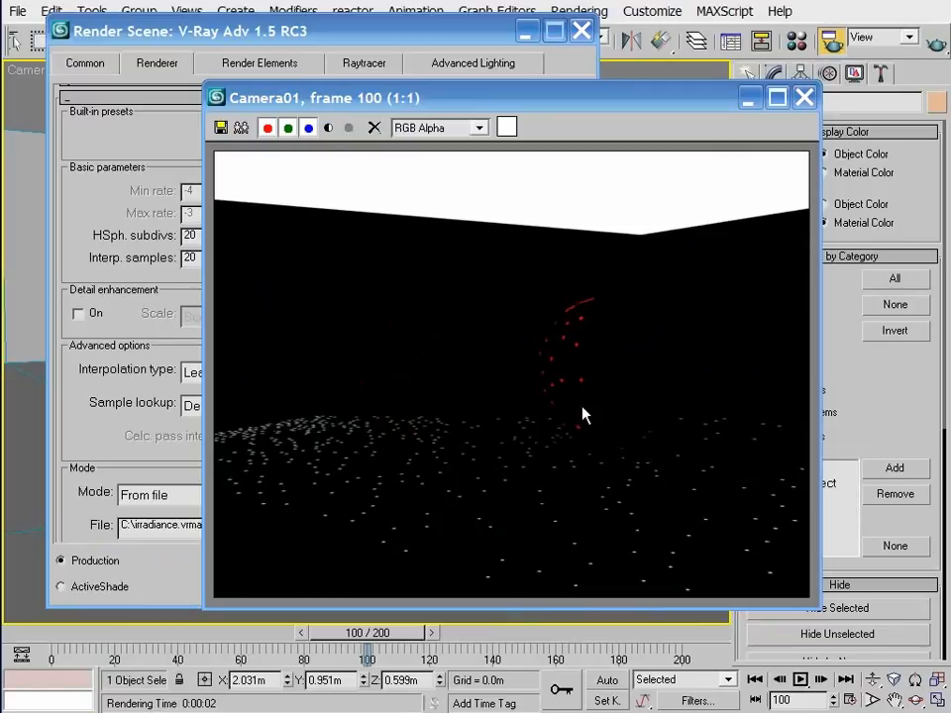
click(804, 97)
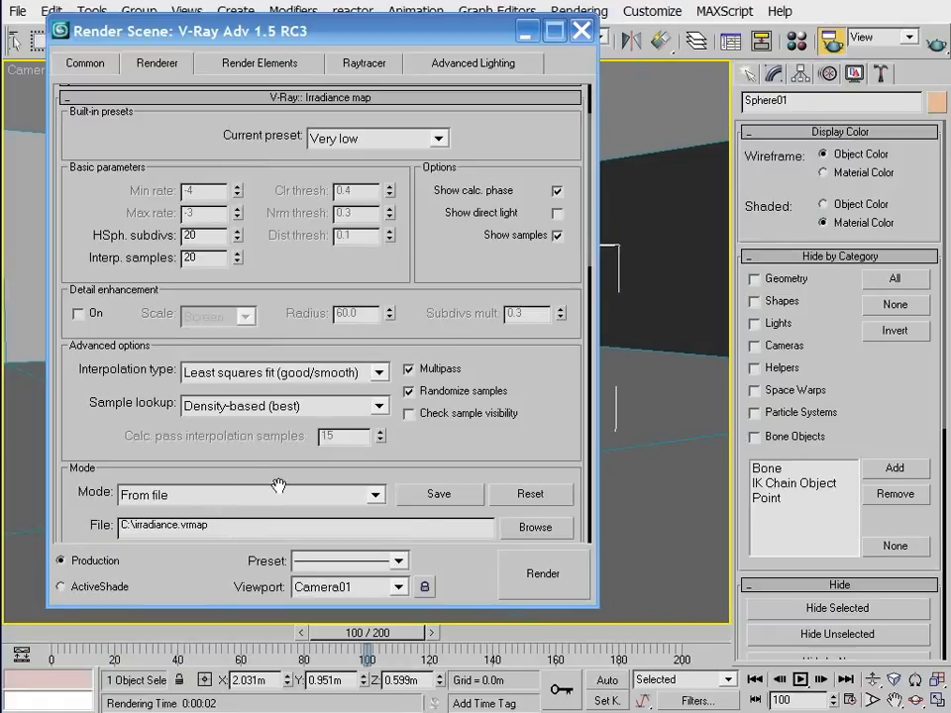
click(551, 587)
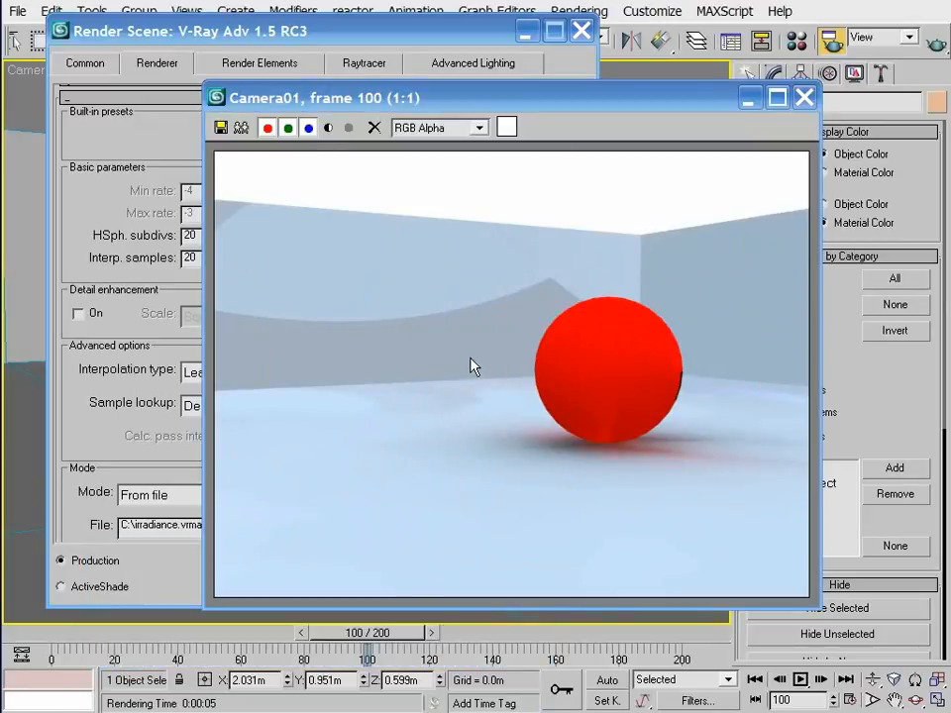
click(804, 97)
Step: Set the irradiance map mode to Incremental add to current map, render frame 100 again, and close the render setup
click(327, 488)
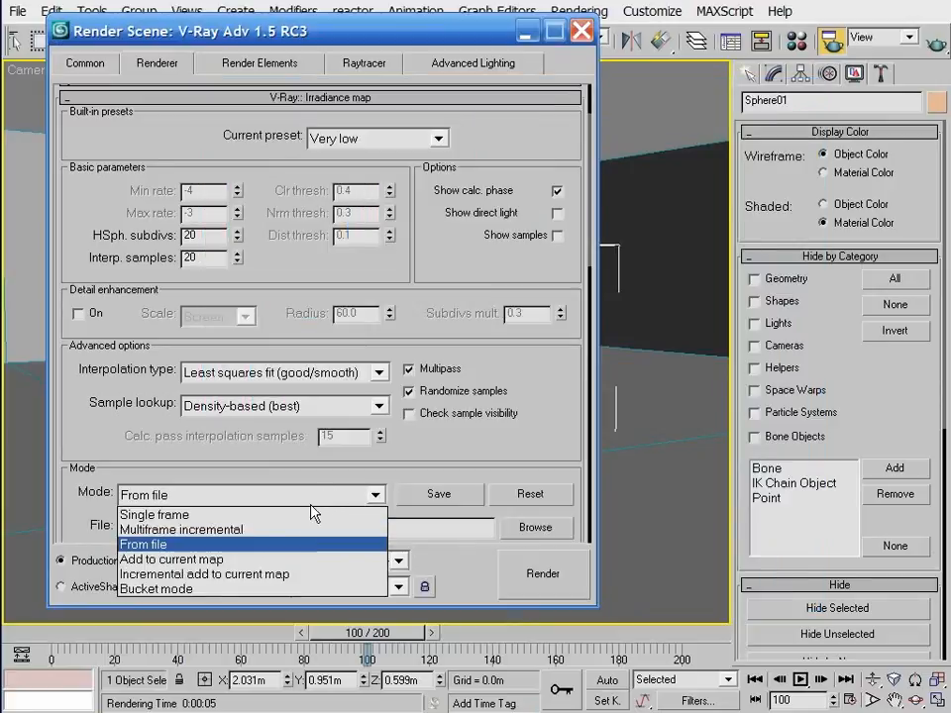
click(260, 573)
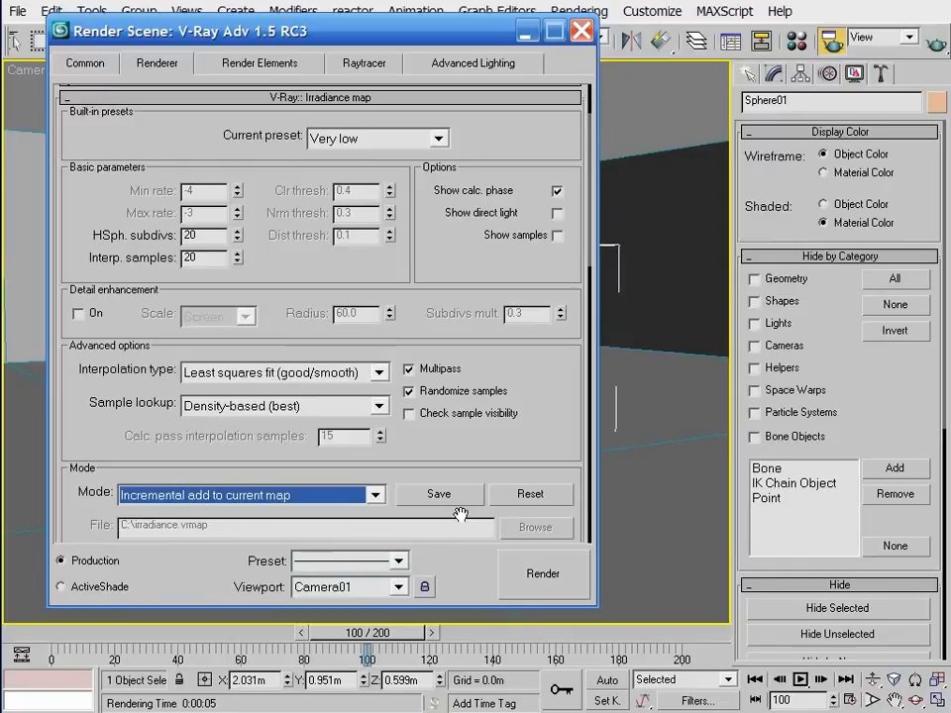
click(544, 585)
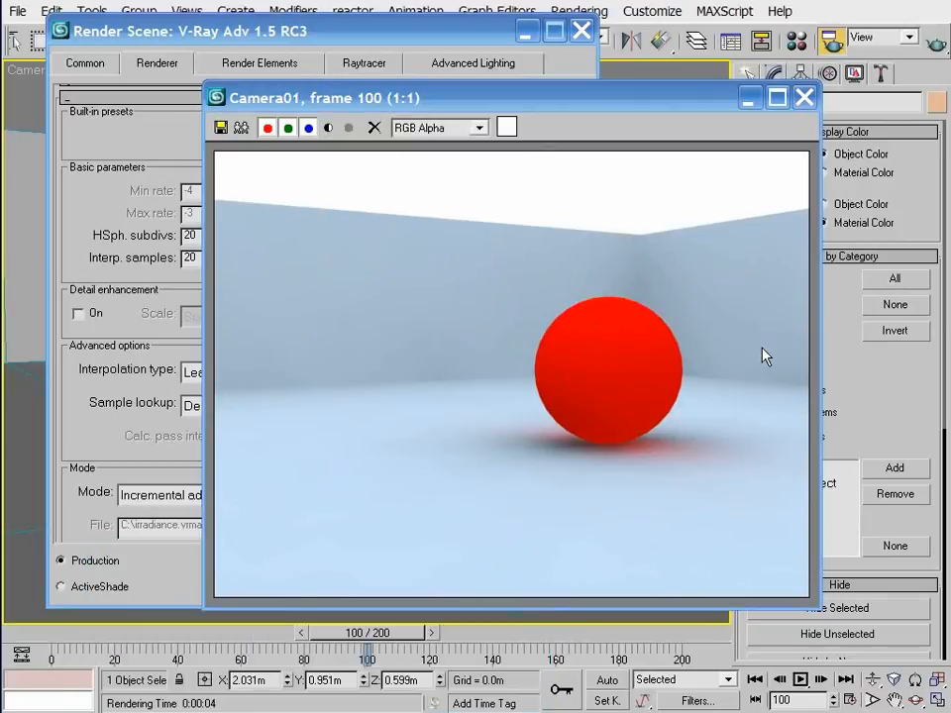
click(805, 98)
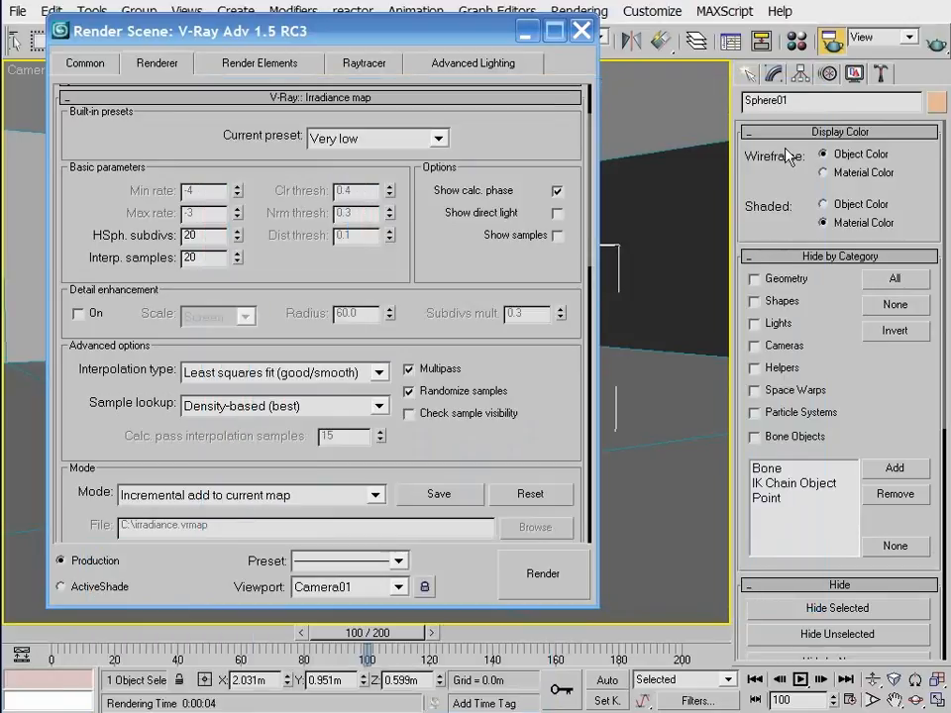
click(581, 31)
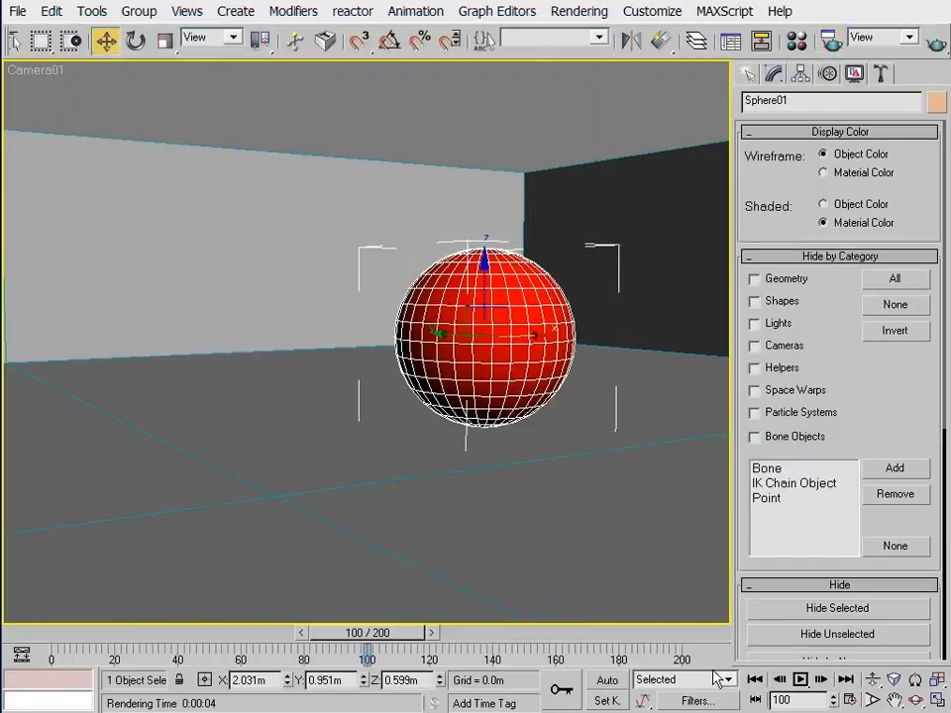
Step: Advance to frame 101 and set the render time output to the active time segment with every Nth frame at 25
click(822, 682)
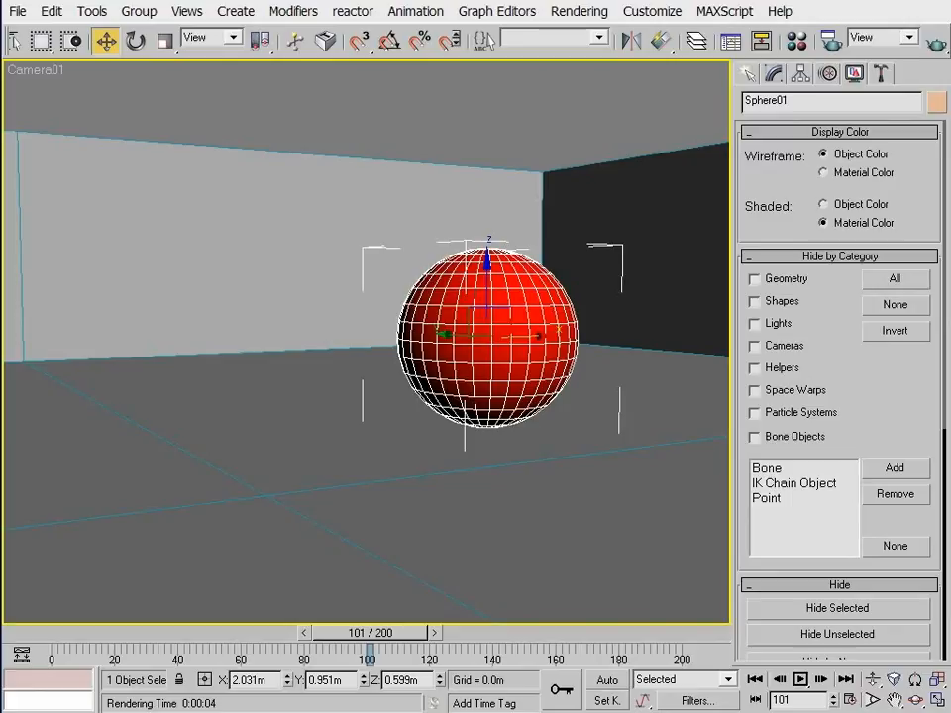
key(F10)
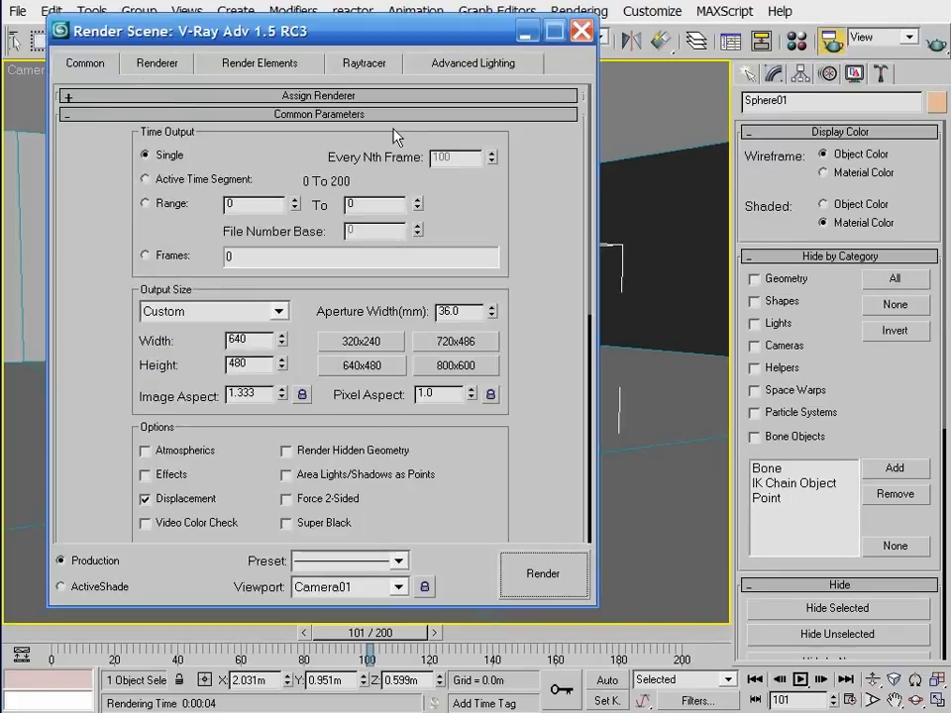
click(163, 179)
double_click(466, 157)
text(25)
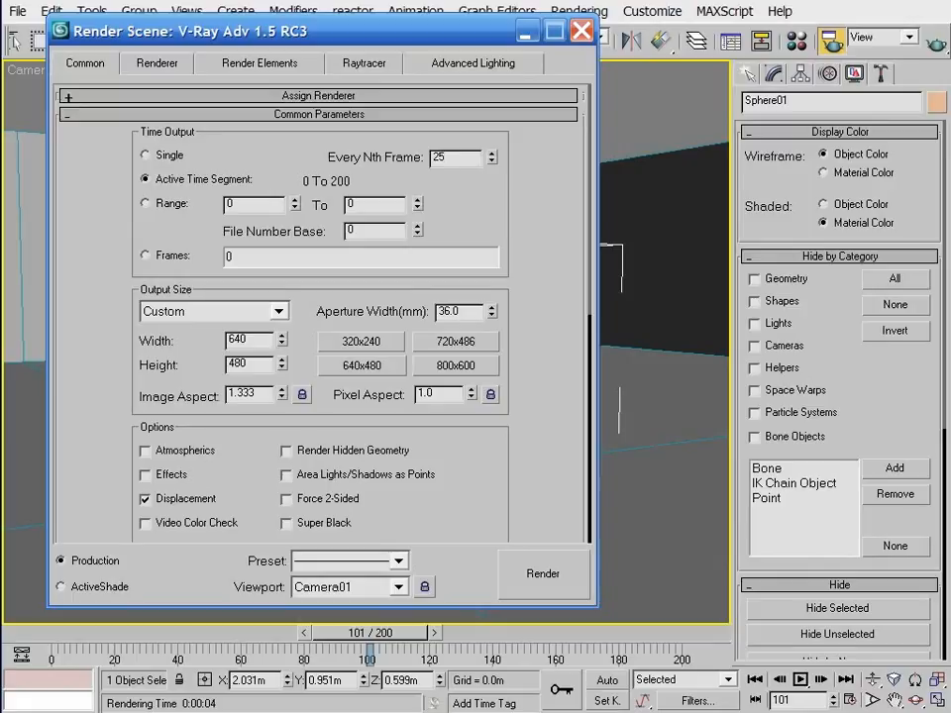
click(581, 30)
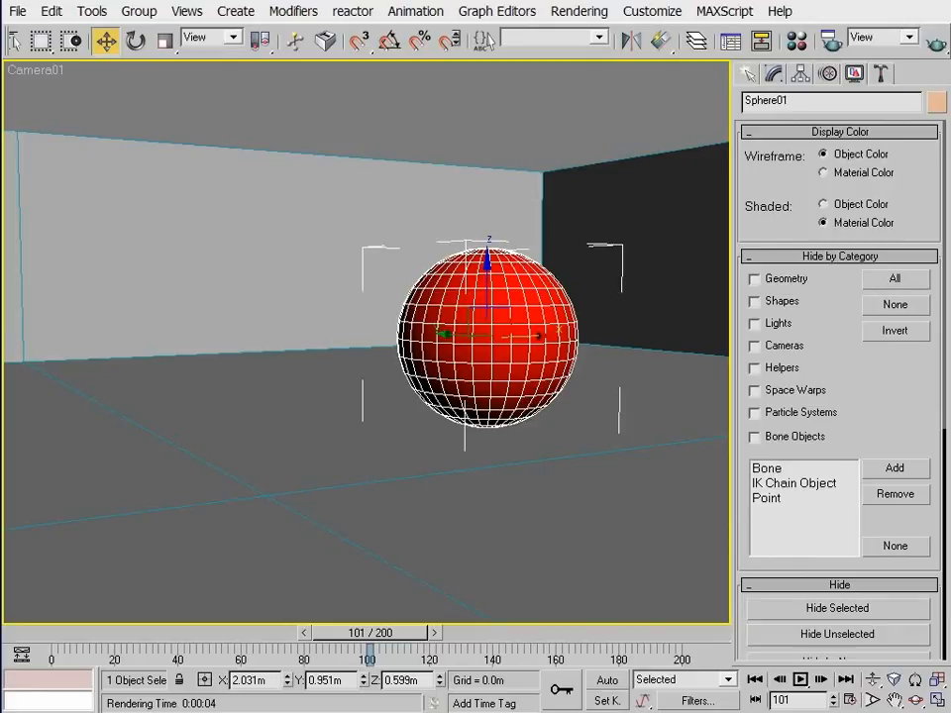
Step: Turn on Don't render final image in the V-Ray global switches and start rendering Camera01
click(833, 39)
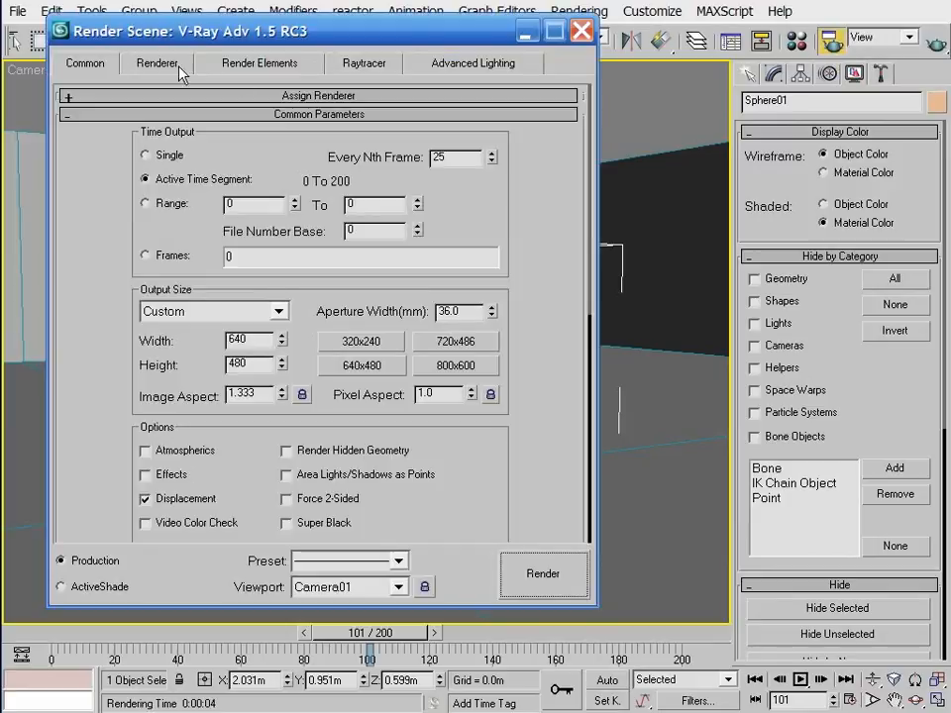
click(156, 68)
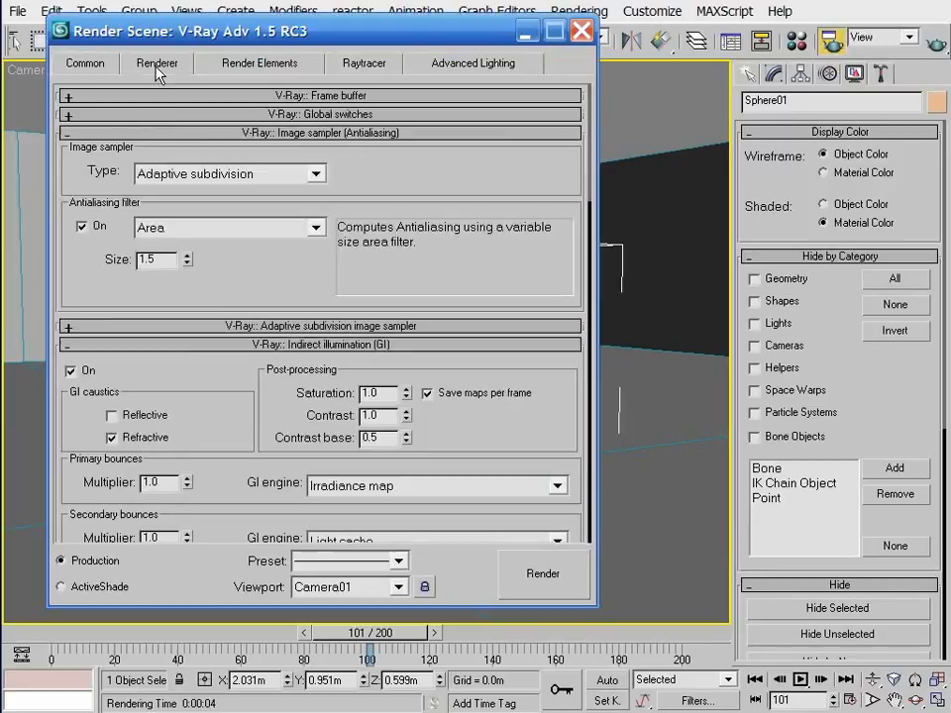
click(181, 133)
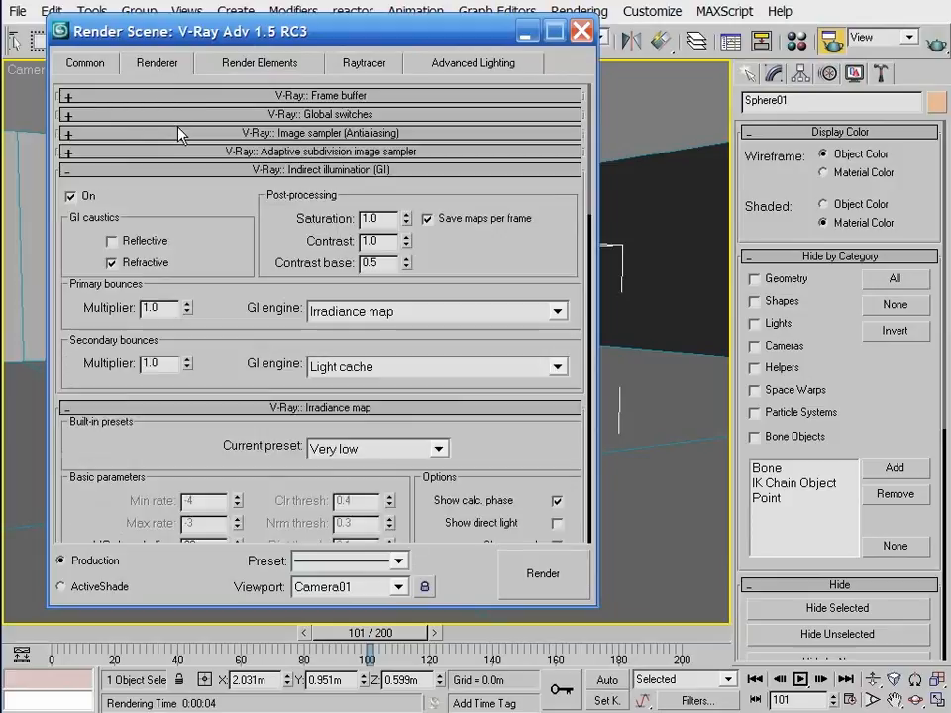
click(177, 116)
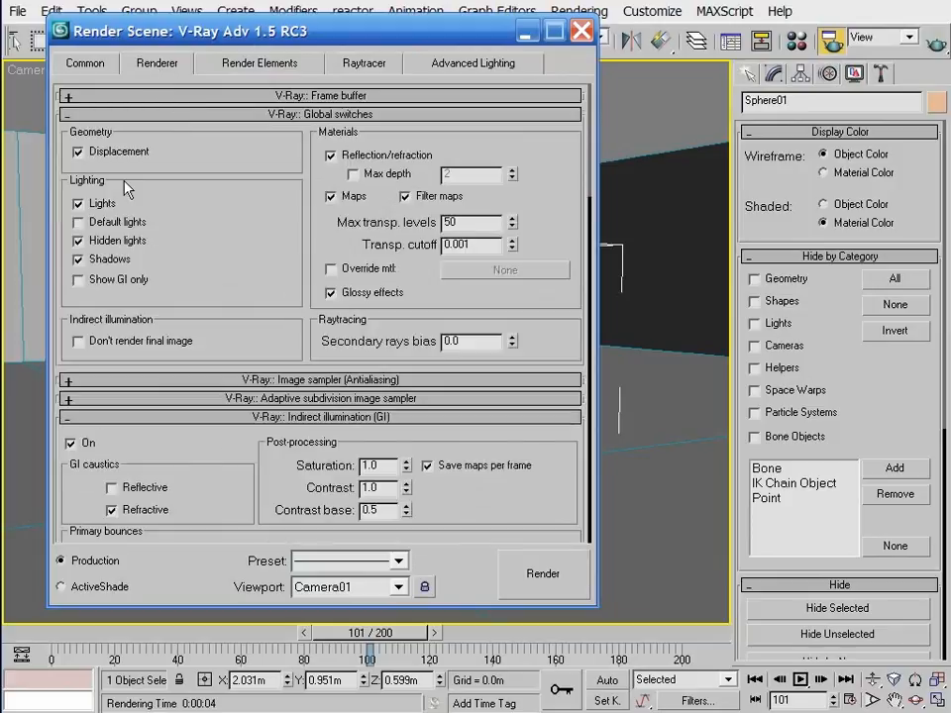
click(119, 342)
click(559, 563)
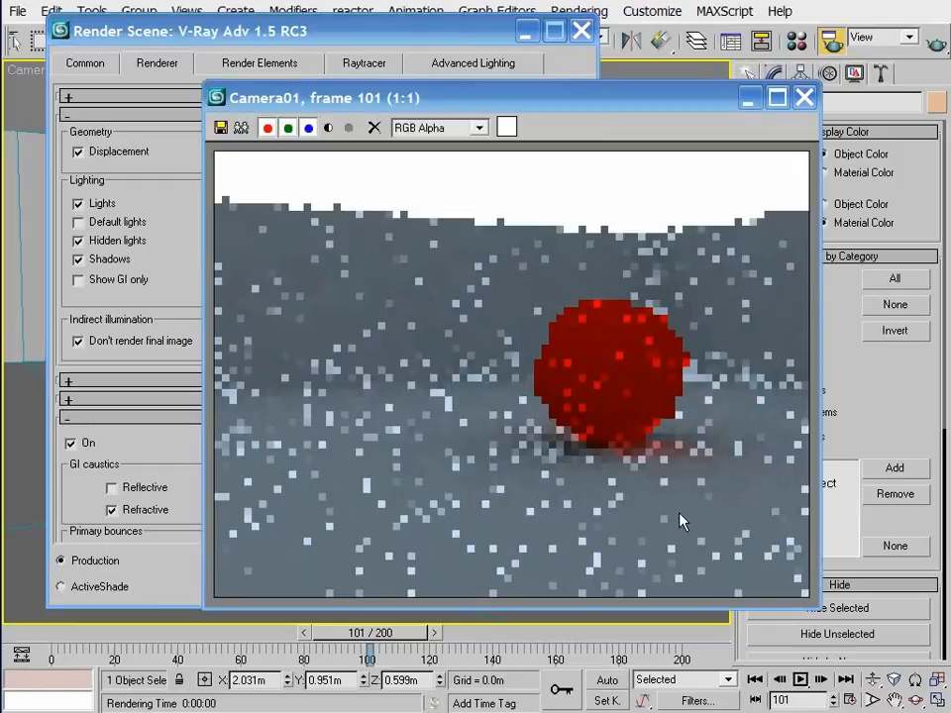
Step: Close the rendered frame and turn on Auto save under the irradiance map's On render end options
click(805, 98)
scroll(492, 503, down, 6)
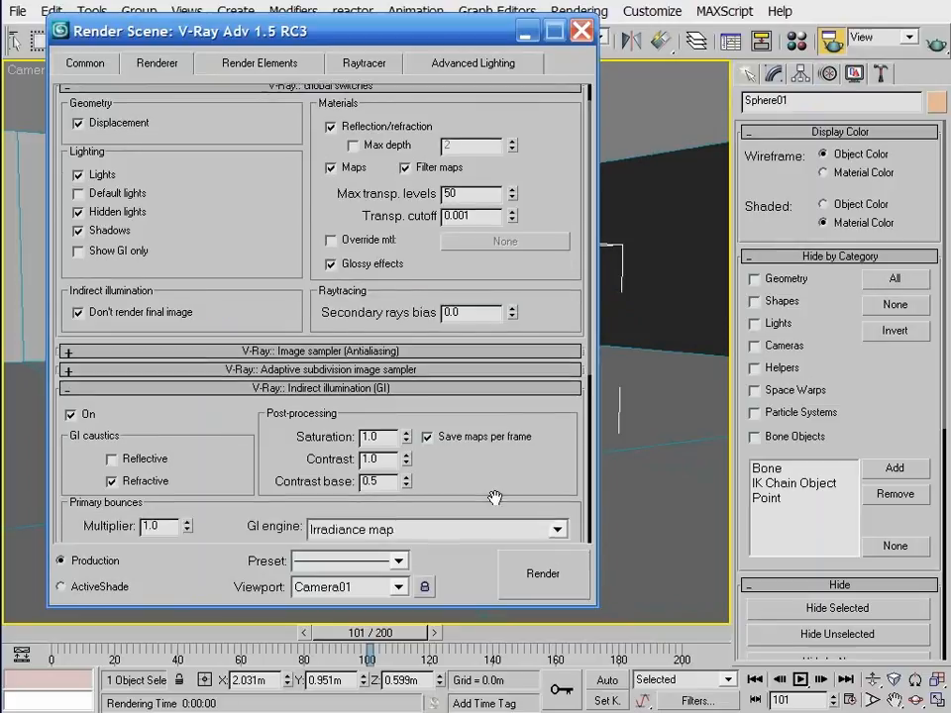
click(373, 351)
drag(297, 467, 293, 164)
click(77, 349)
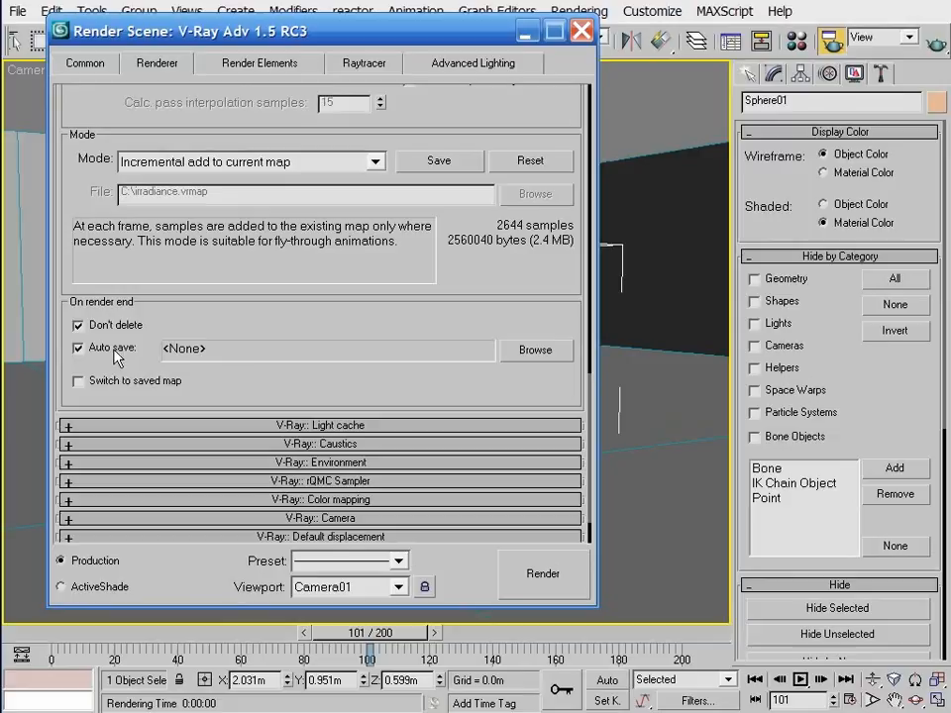
Step: Browse for the irradiance map's auto save file and pick the existing irradiance.vrmap on drive C
click(535, 350)
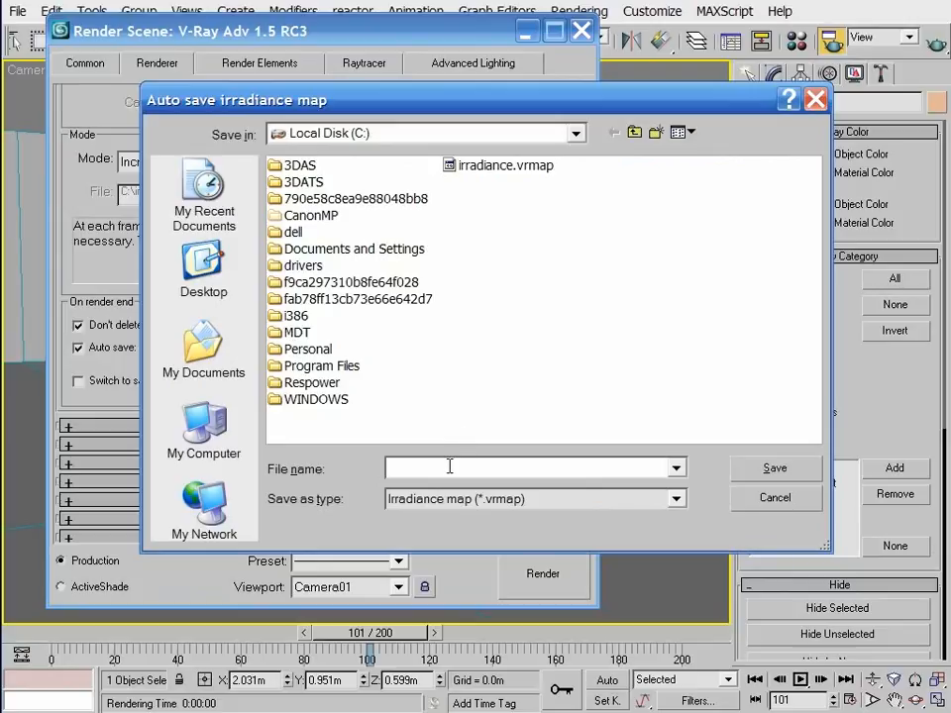
click(755, 499)
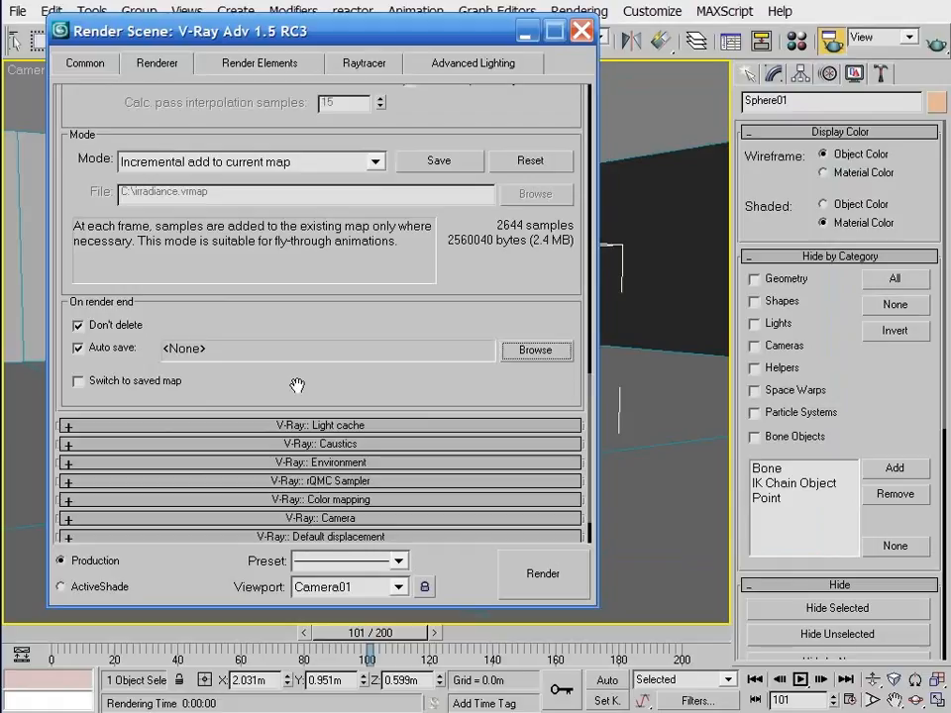
click(524, 352)
click(480, 166)
double_click(481, 167)
click(431, 410)
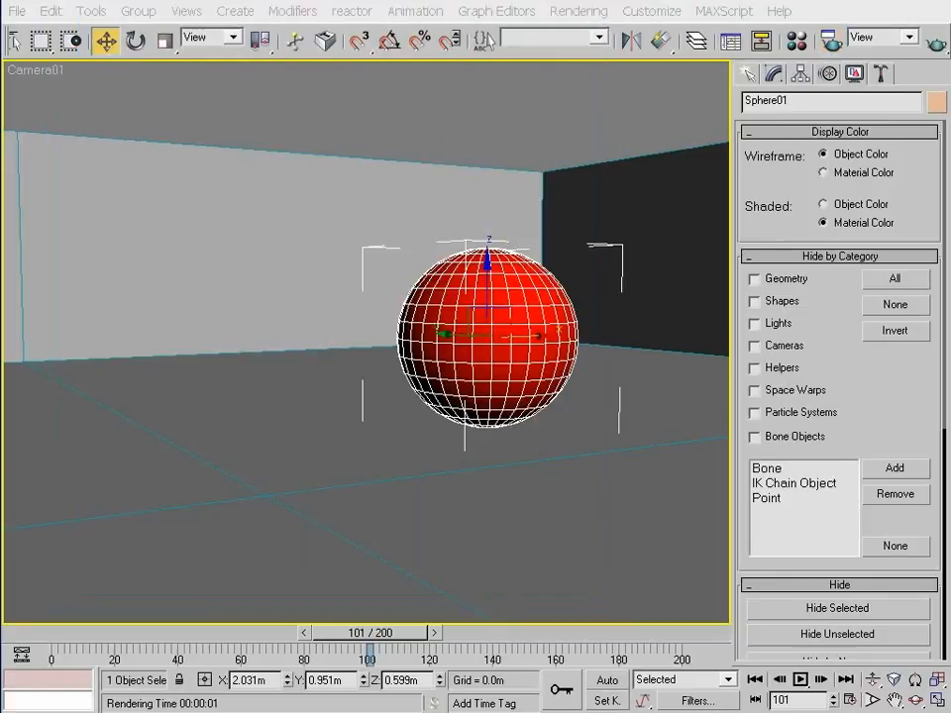
Step: Switch to the RAM Player and play the animation-sample01 and animation-sample02 fly-through sequences from the start
key(alt+Tab)
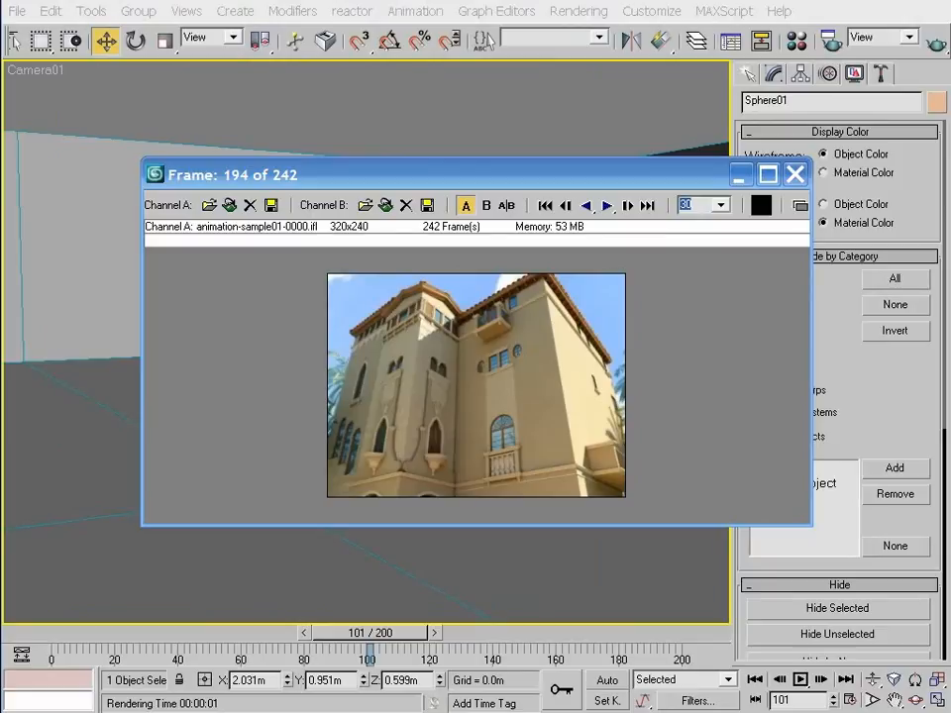
click(547, 206)
click(608, 207)
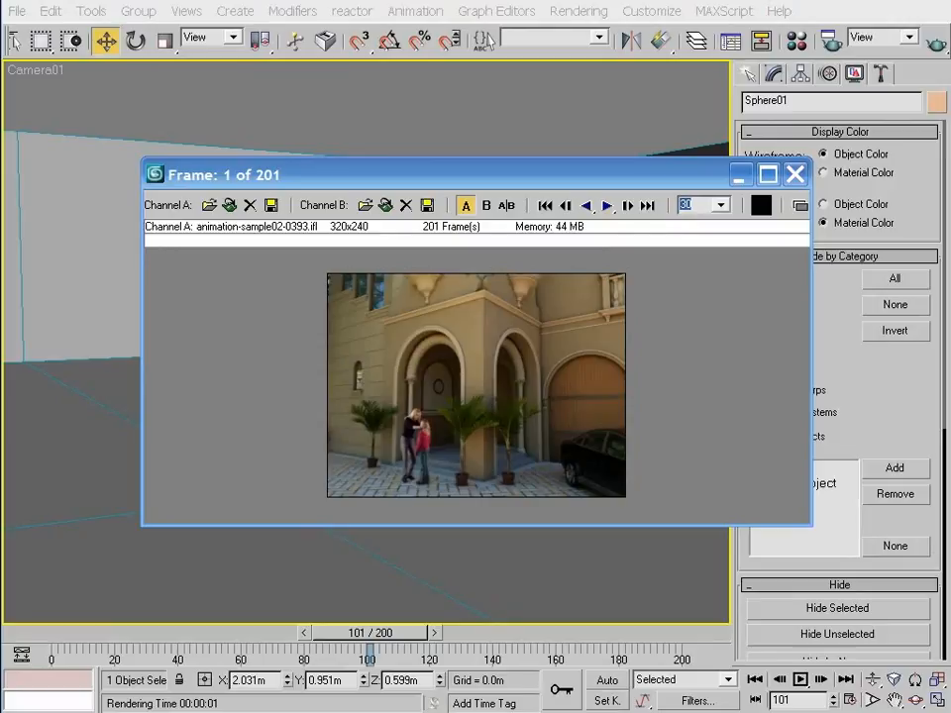
click(608, 206)
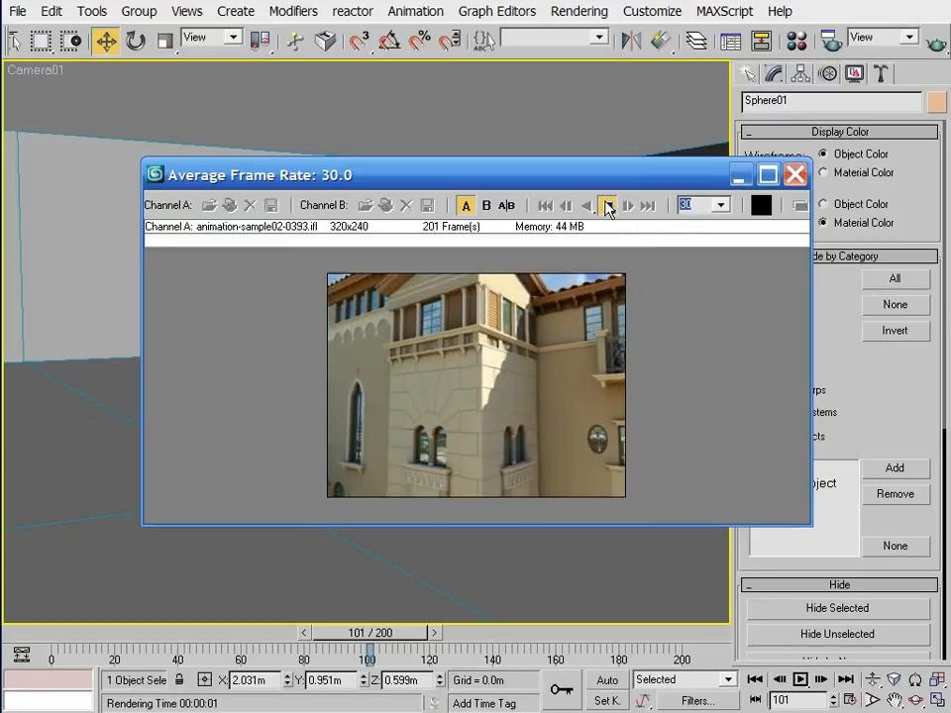
click(609, 205)
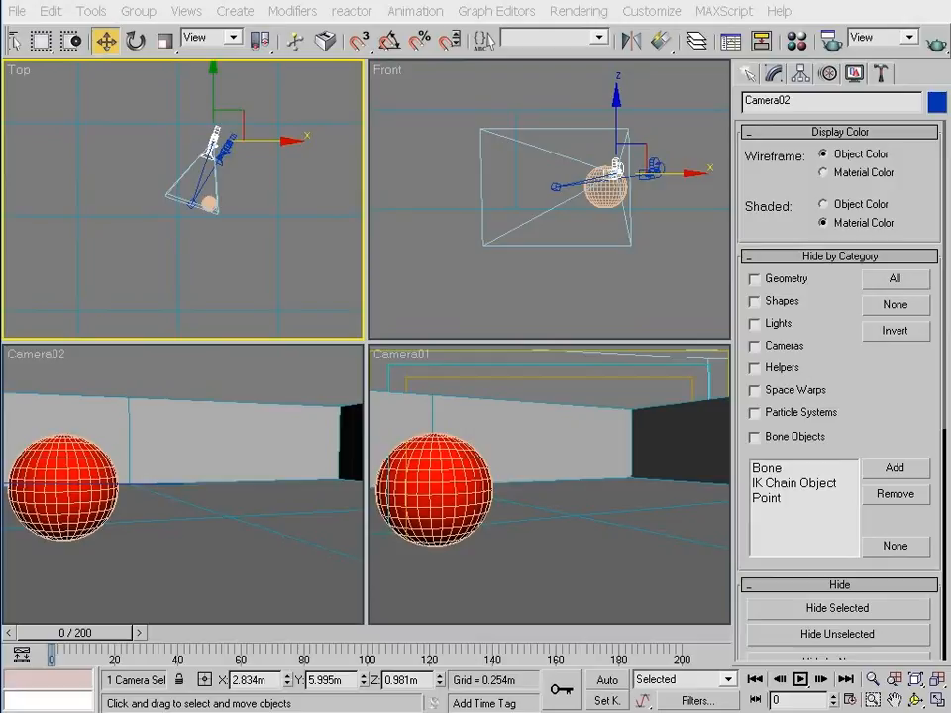
Step: Set the V-Ray light cache mode to Fly-through and minimize the render setup
key(F10)
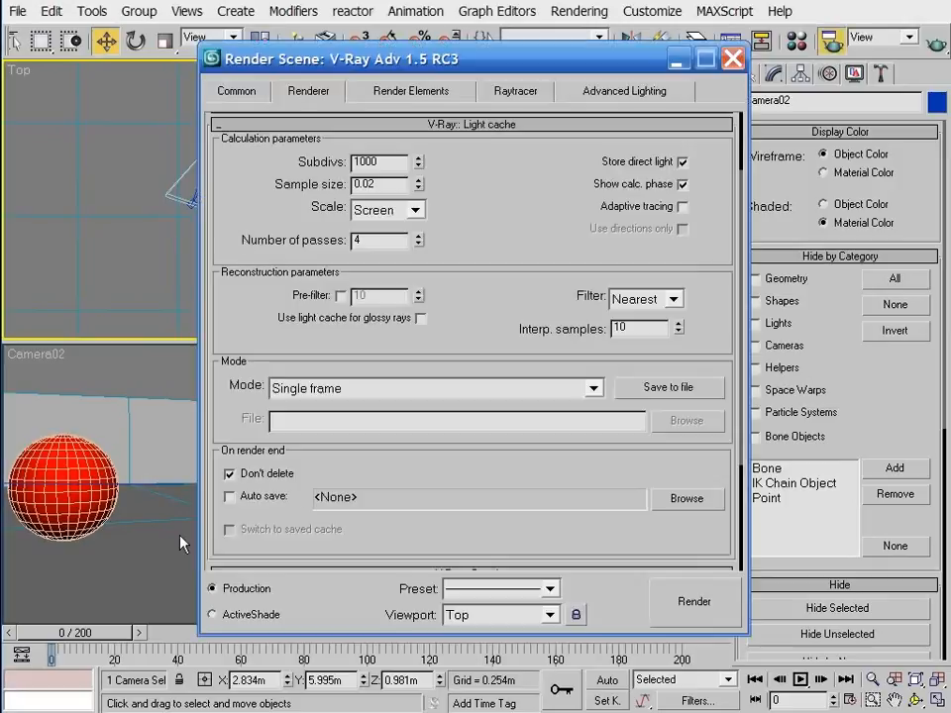
click(345, 388)
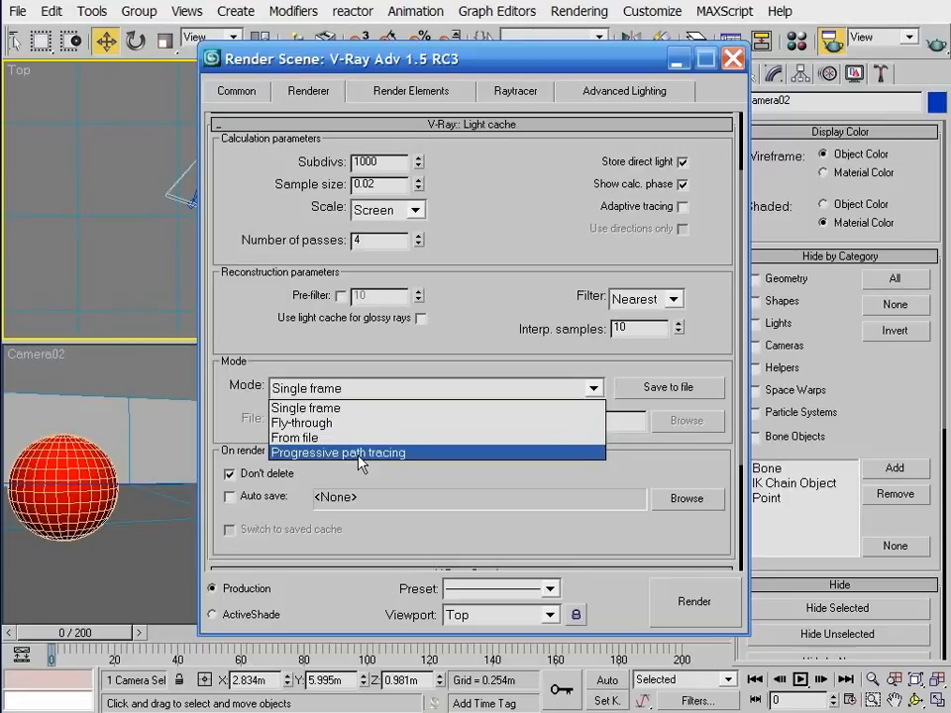
click(330, 422)
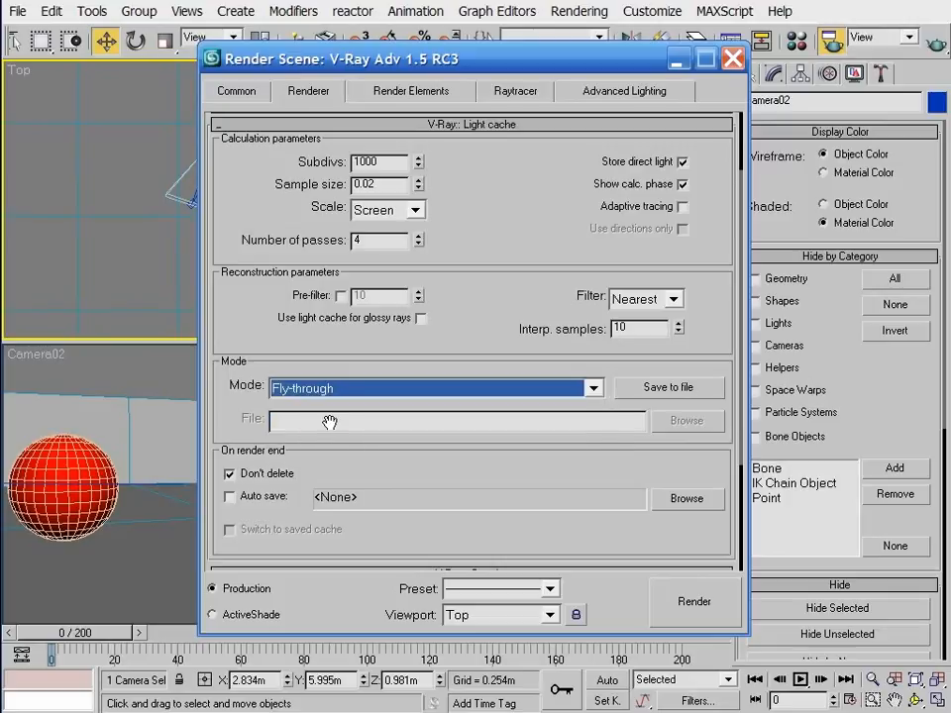
click(678, 64)
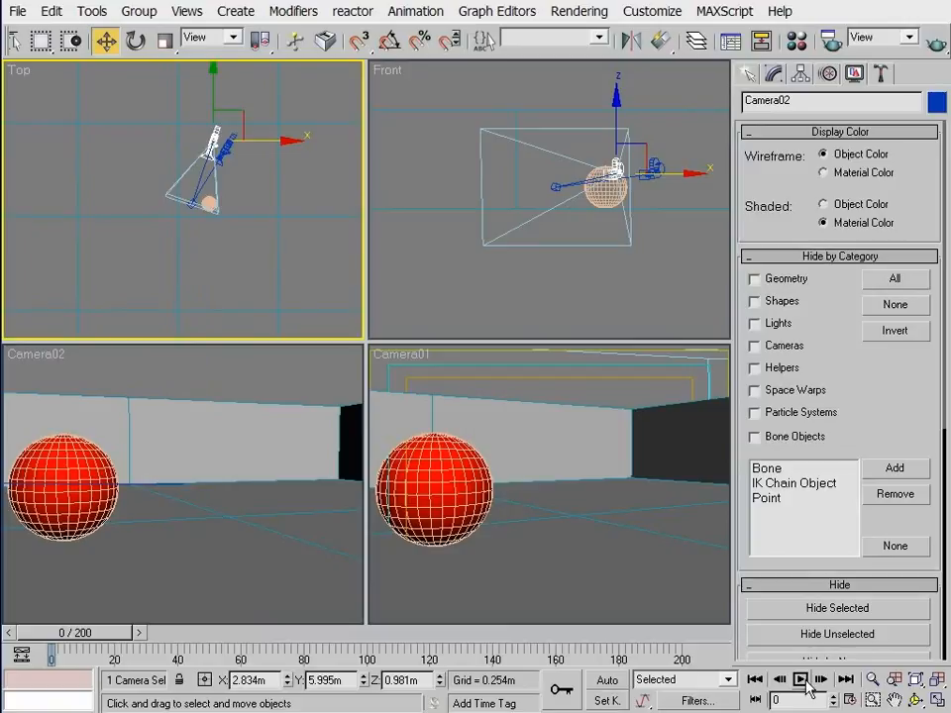
Step: Play the camera animation in the Top, Camera01 and Camera02 views, and render Camera02
key(/)
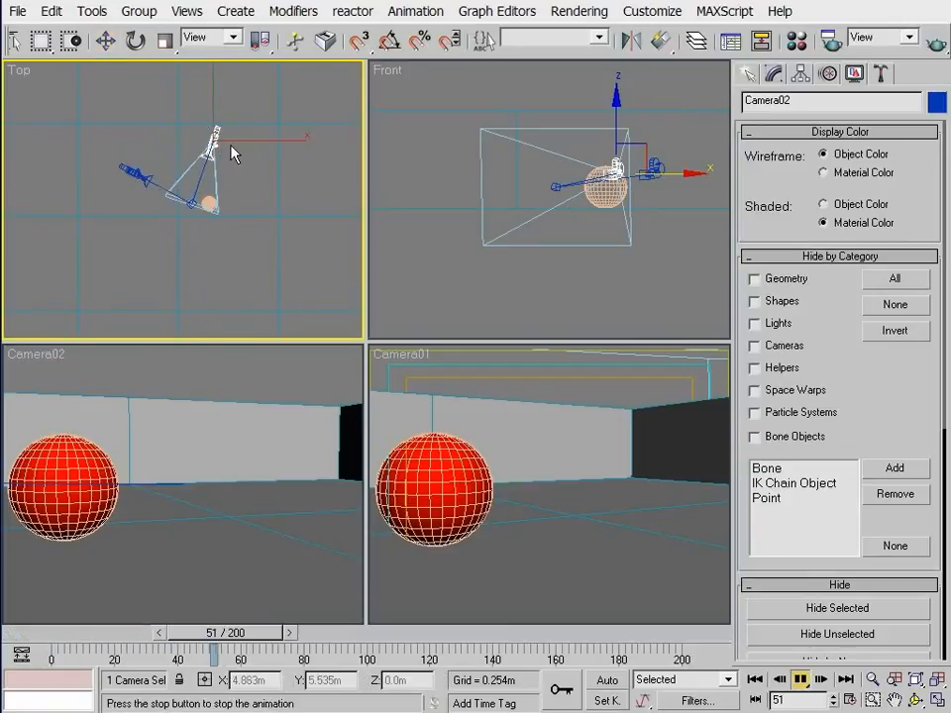
right_click(683, 389)
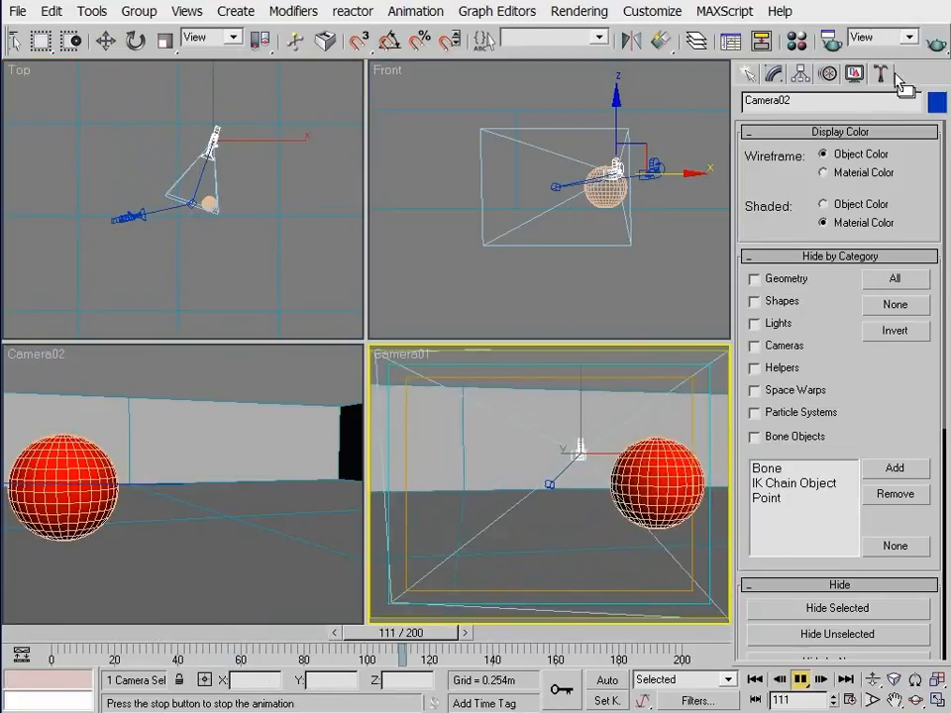
right_click(298, 382)
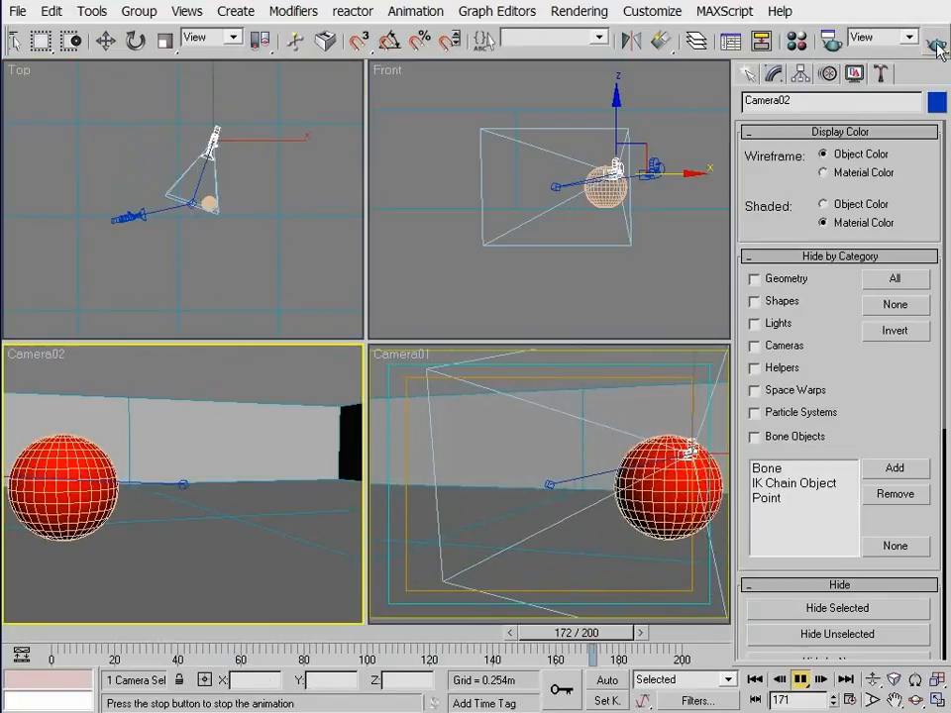
click(931, 44)
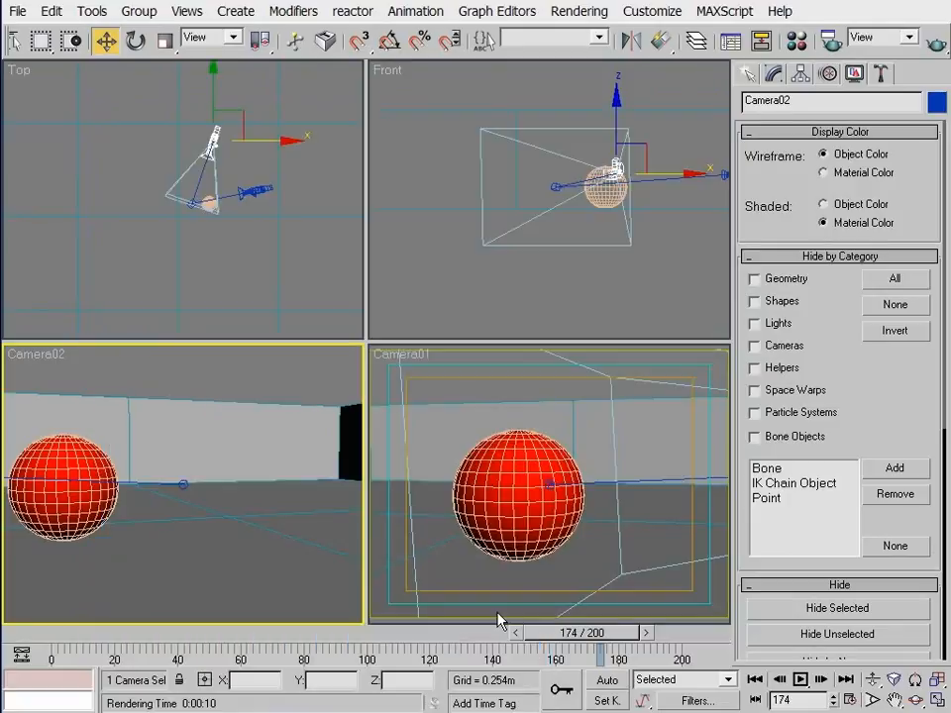
Step: Render Camera01 at frame 174, close the rendered image, and move the animation to frame 115
right_click(558, 548)
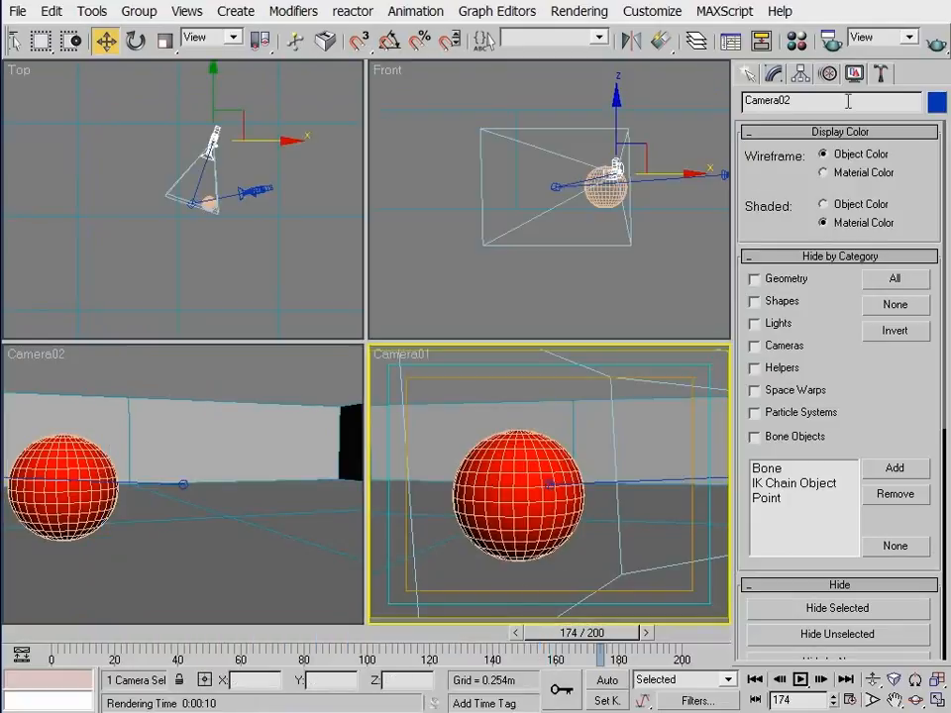
click(935, 42)
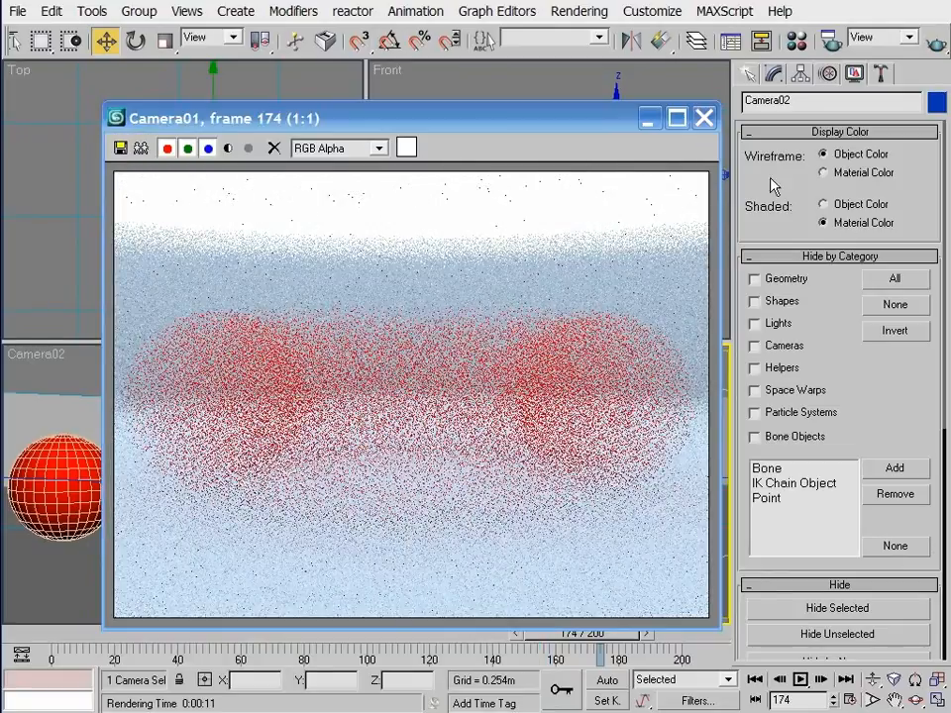
click(705, 118)
drag(227, 642, 422, 644)
key(w)
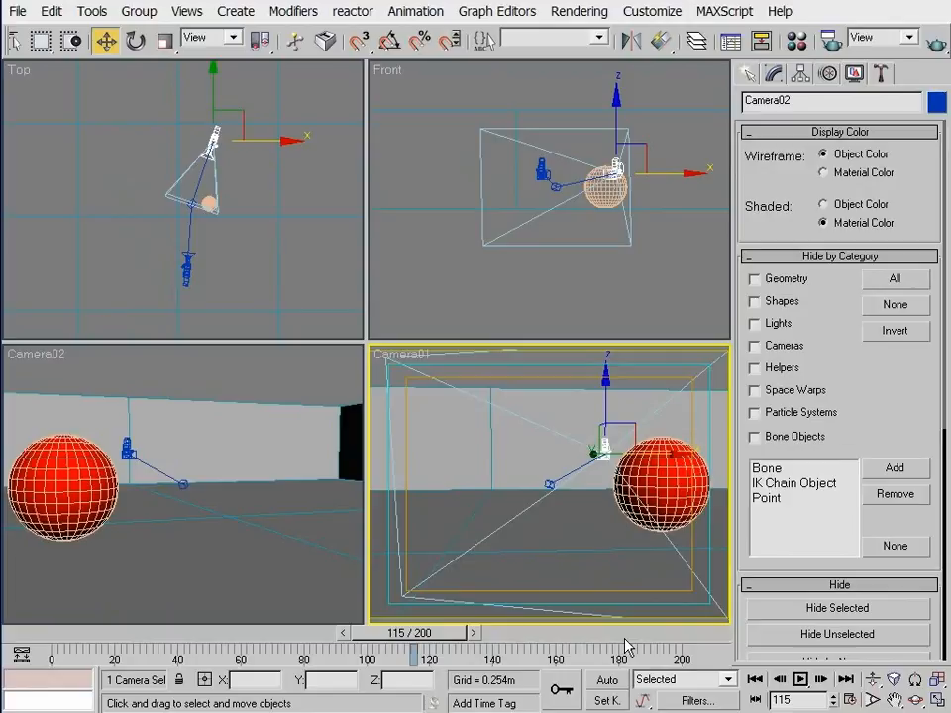
Step: Set the light cache Subdivs to 3000 and its Scale to World, and minimize the render setup
key(F10)
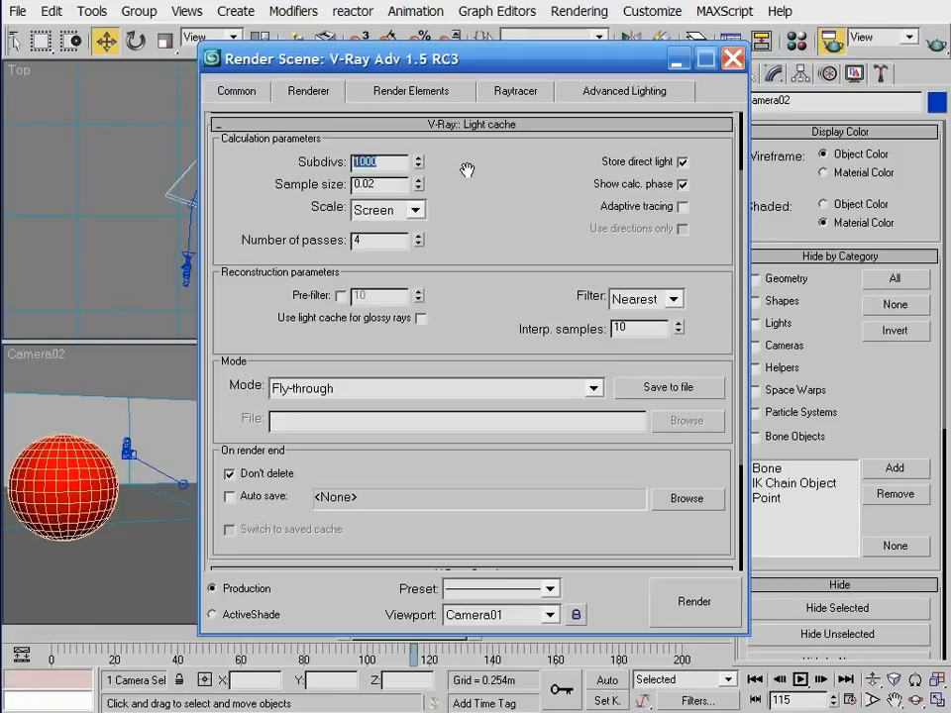
text(3000)
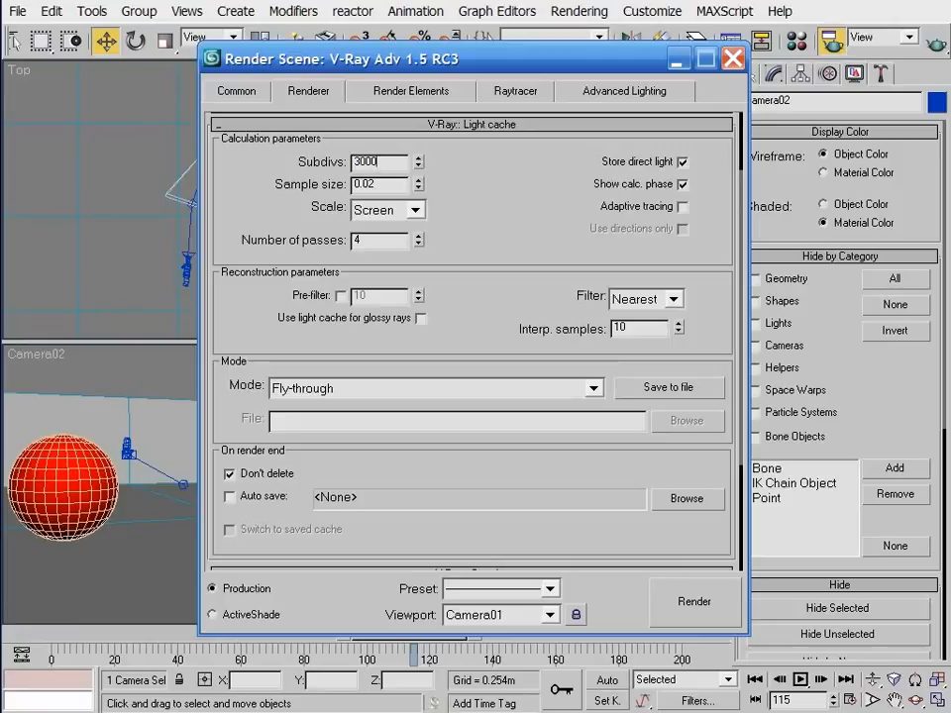
click(416, 210)
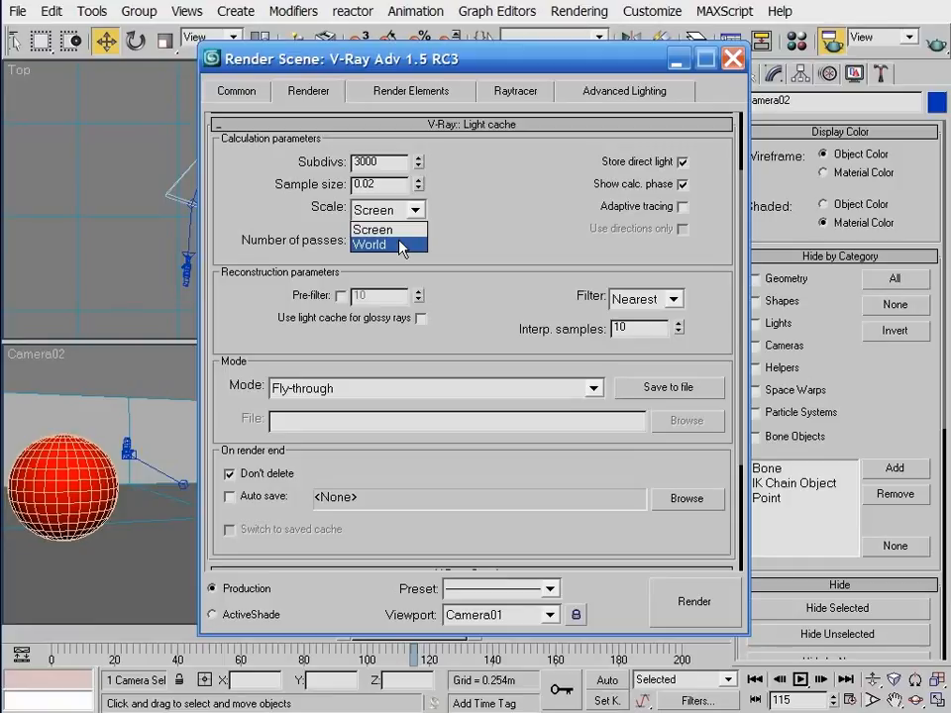
click(401, 245)
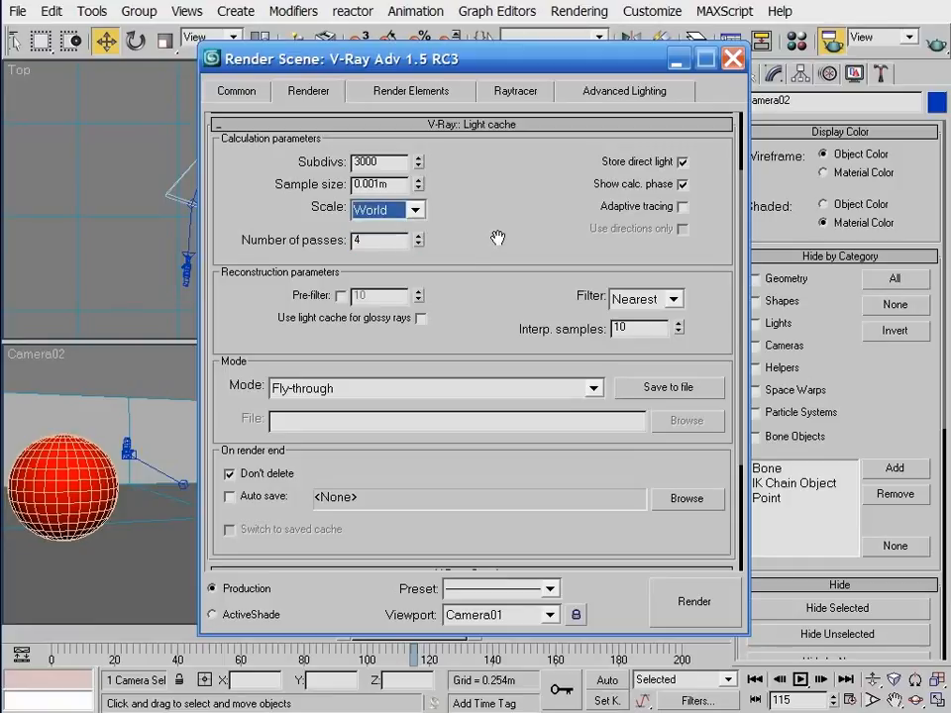
click(679, 62)
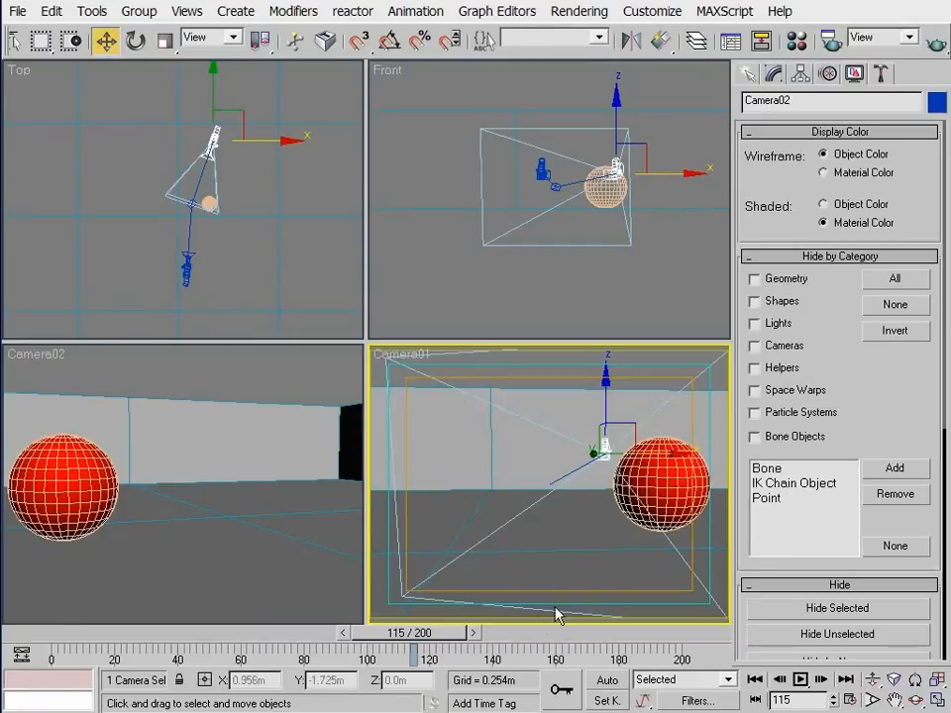
Step: Move the animation to frame 55 and turn on Use light cache for glossy rays in the light cache settings
drag(430, 635, 259, 620)
key(w)
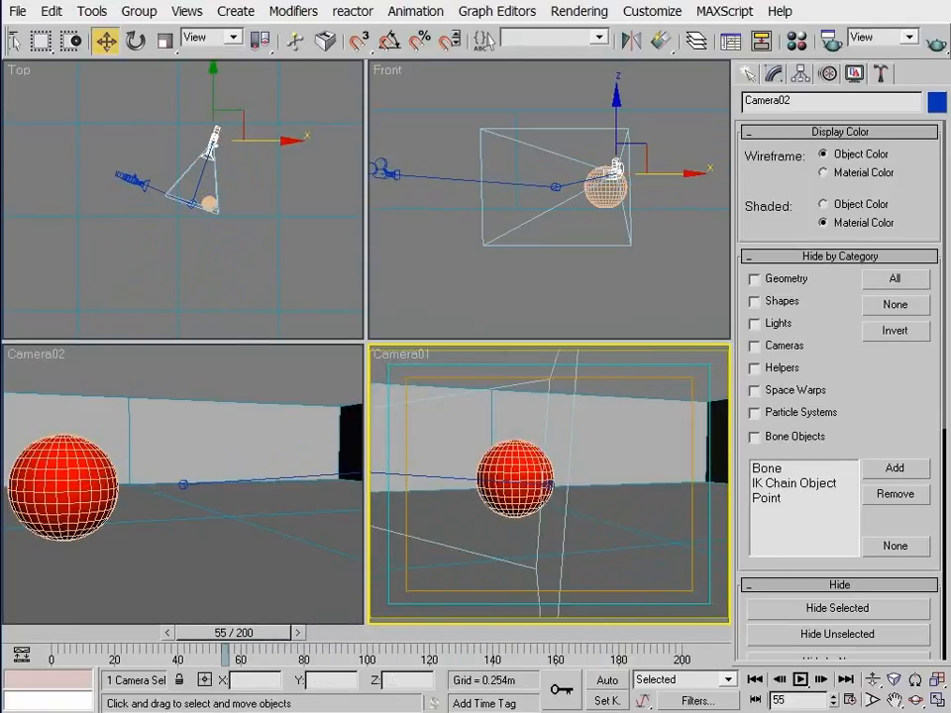
key(F10)
double_click(377, 184)
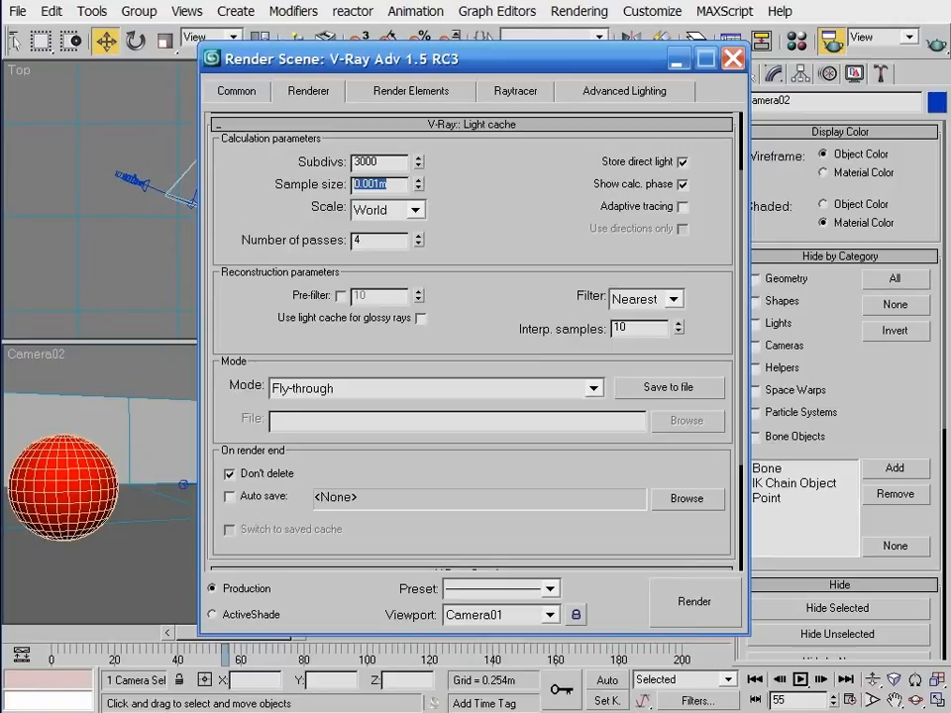
click(421, 318)
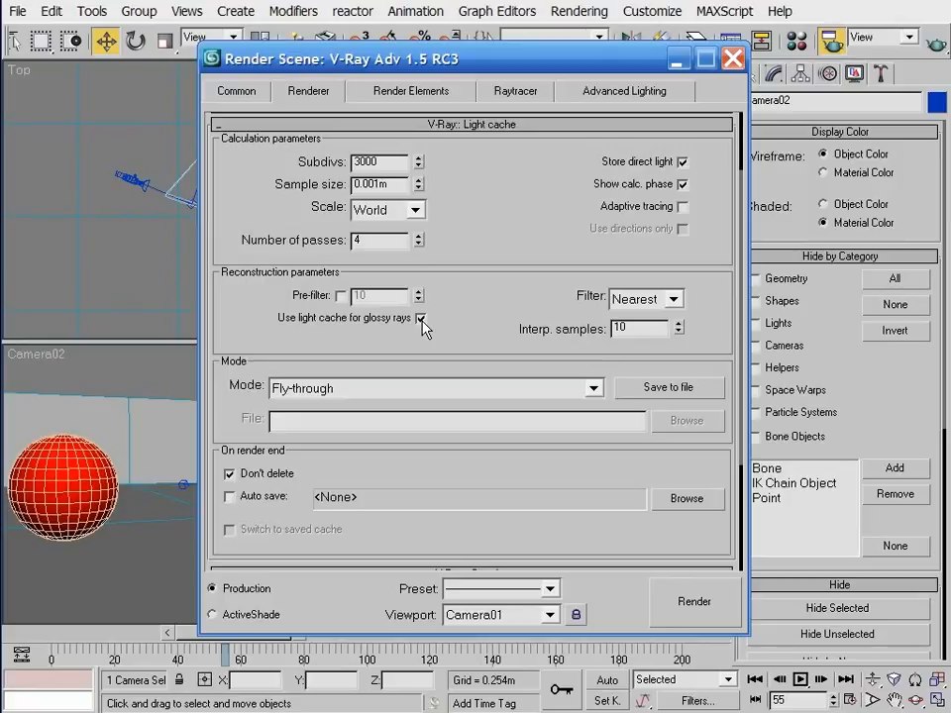
Step: Expand the indirect illumination settings and switch the secondary bounces GI engine to None and back to Light cache
scroll(541, 181, up, 3)
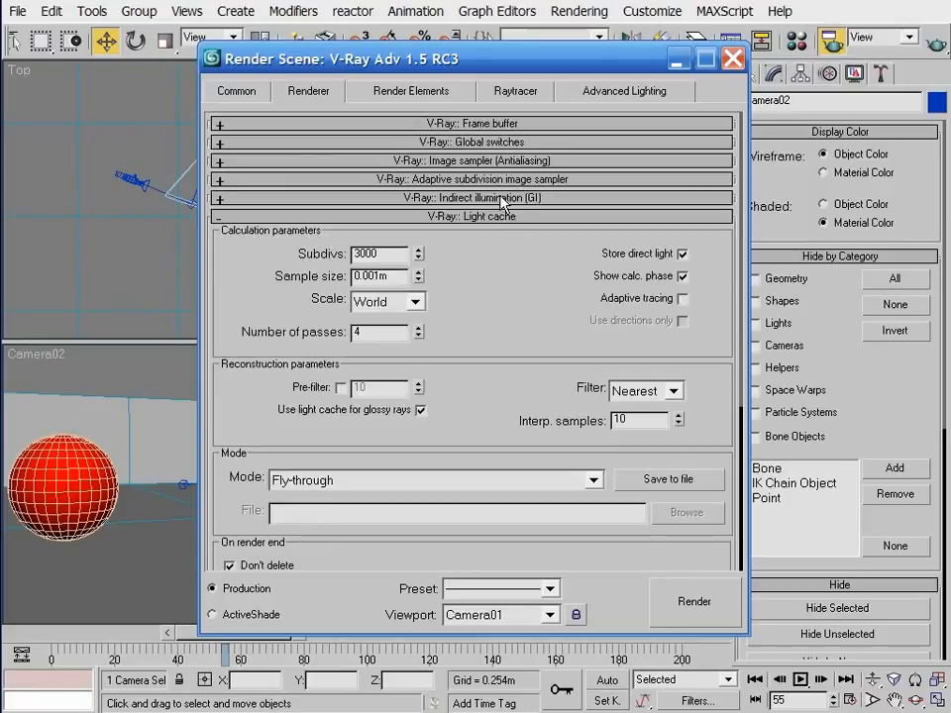
click(504, 198)
click(565, 395)
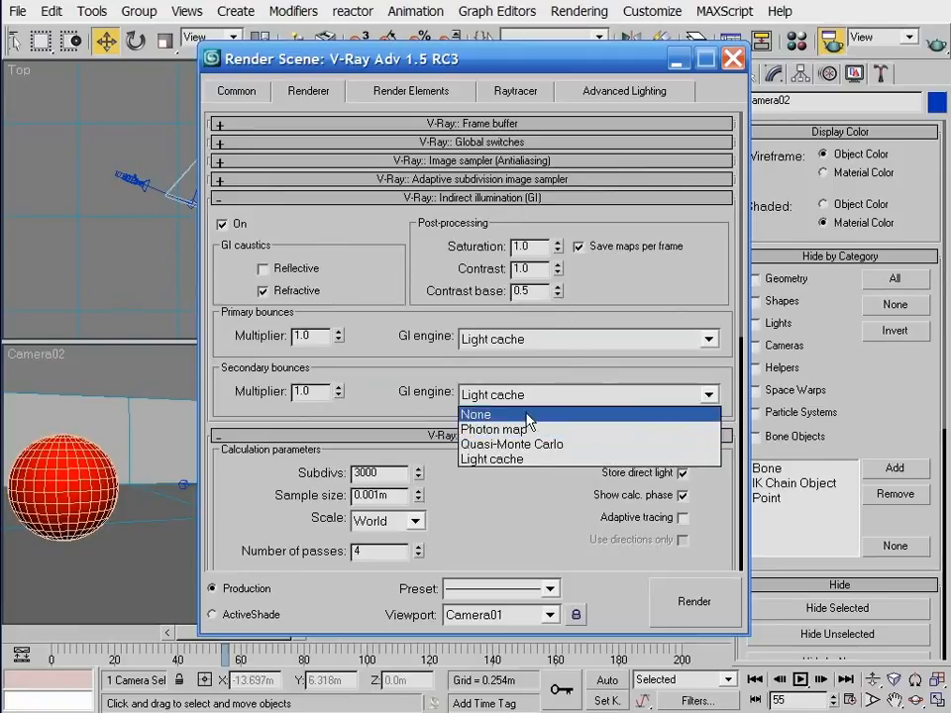
click(528, 416)
drag(496, 468, 480, 295)
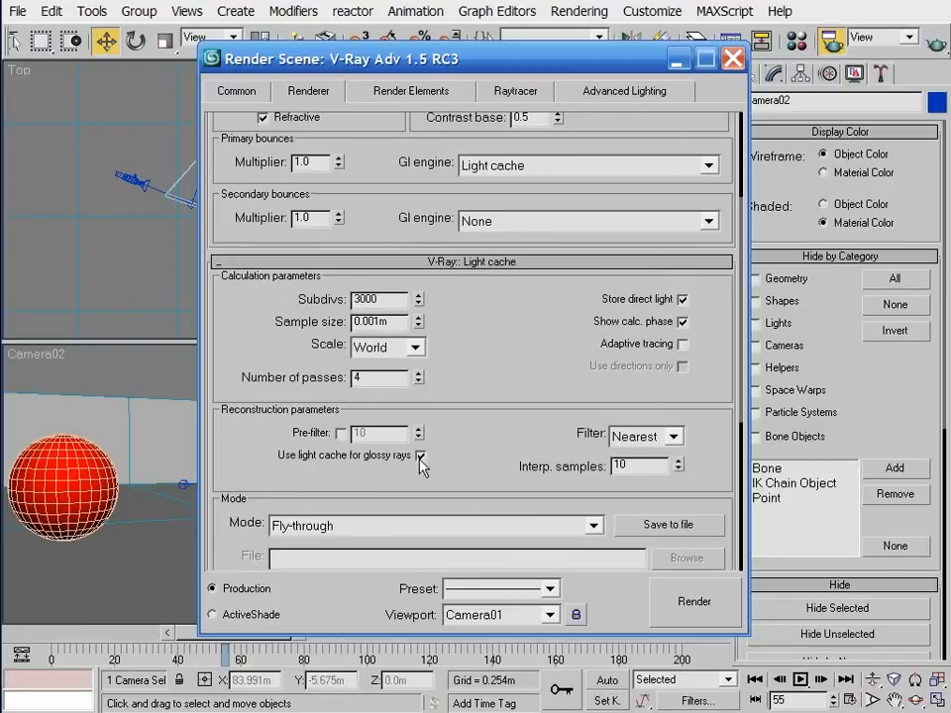
click(495, 221)
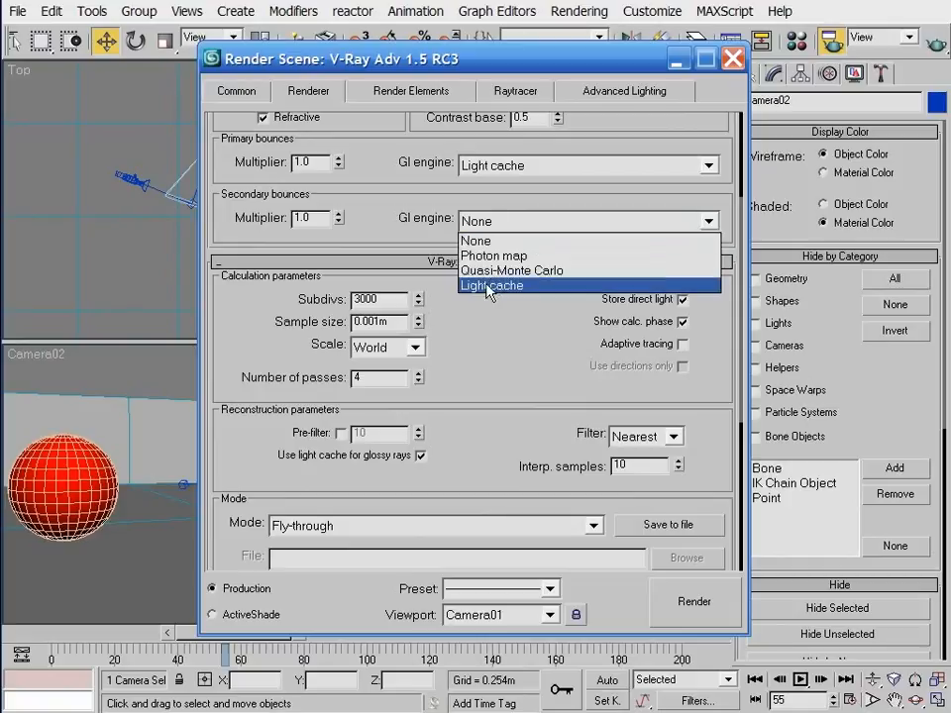
click(491, 286)
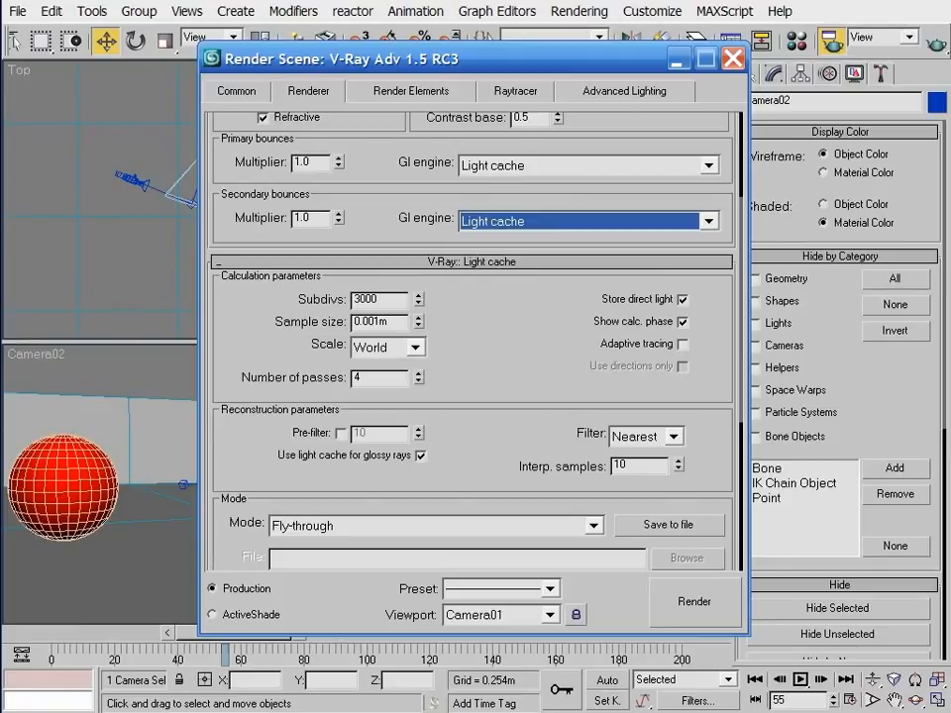
Step: Set the GI engine of both the primary and the secondary bounces to Quasi-Monte Carlo
click(541, 166)
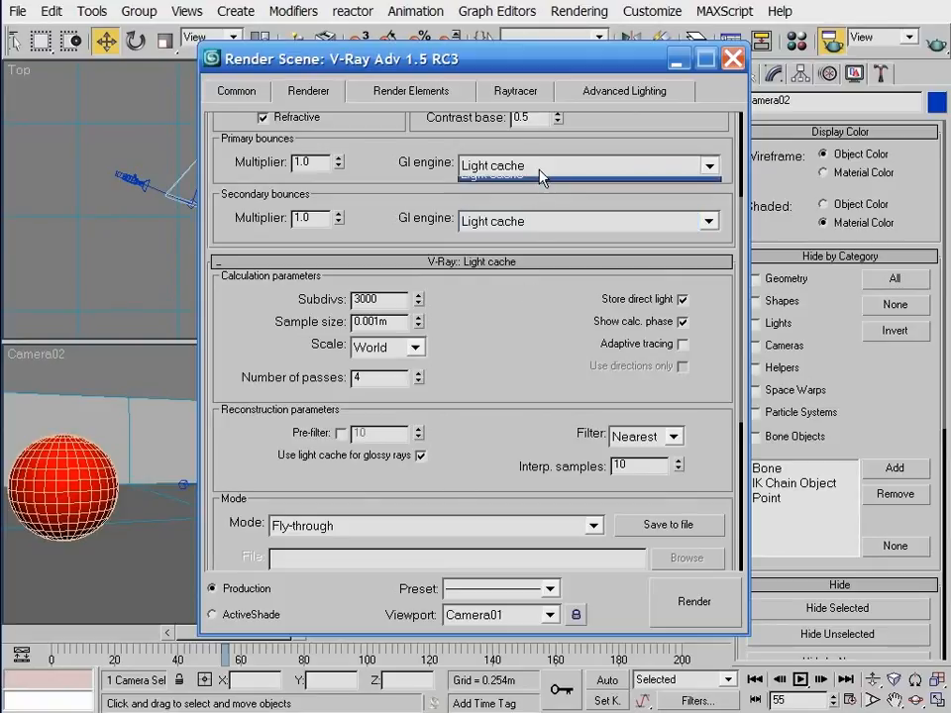
click(541, 213)
click(533, 221)
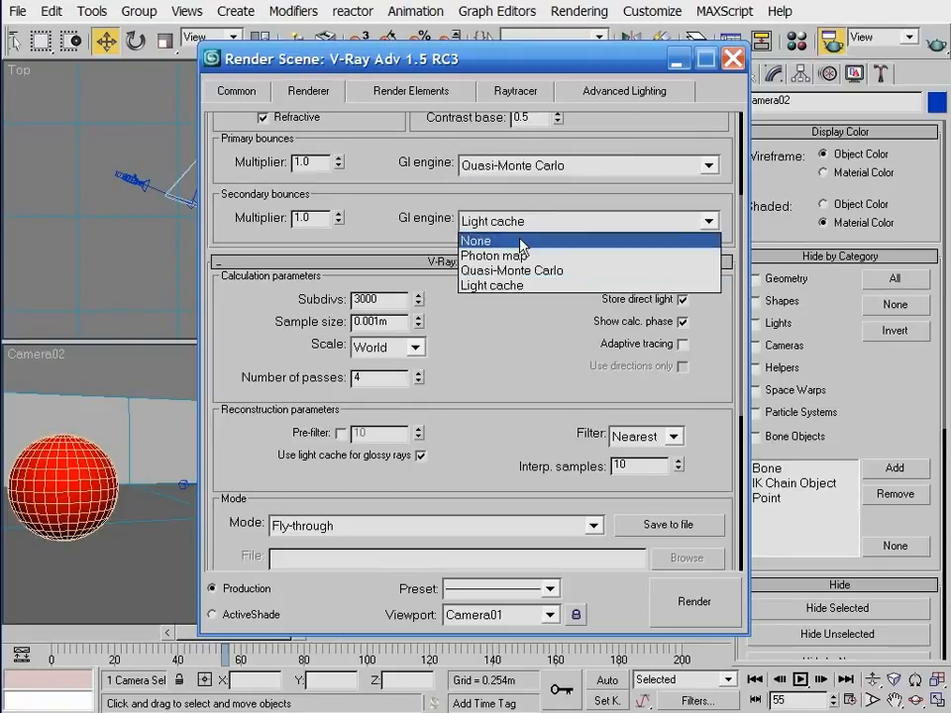
click(535, 270)
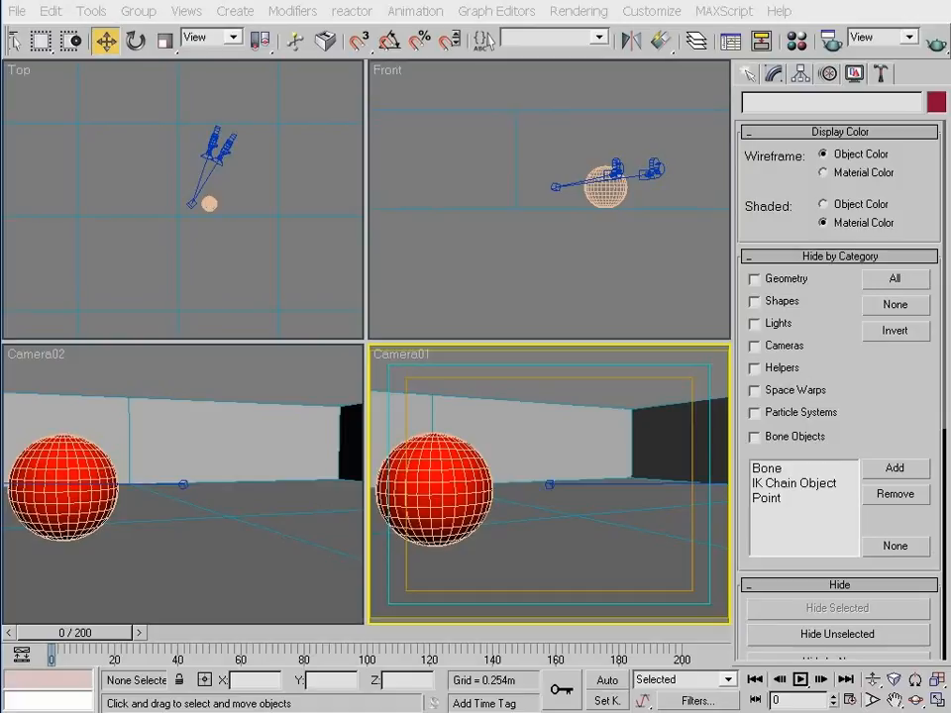
Step: Open the render setup's indirect illumination settings and set the primary bounces GI engine to Light cache
key(F10)
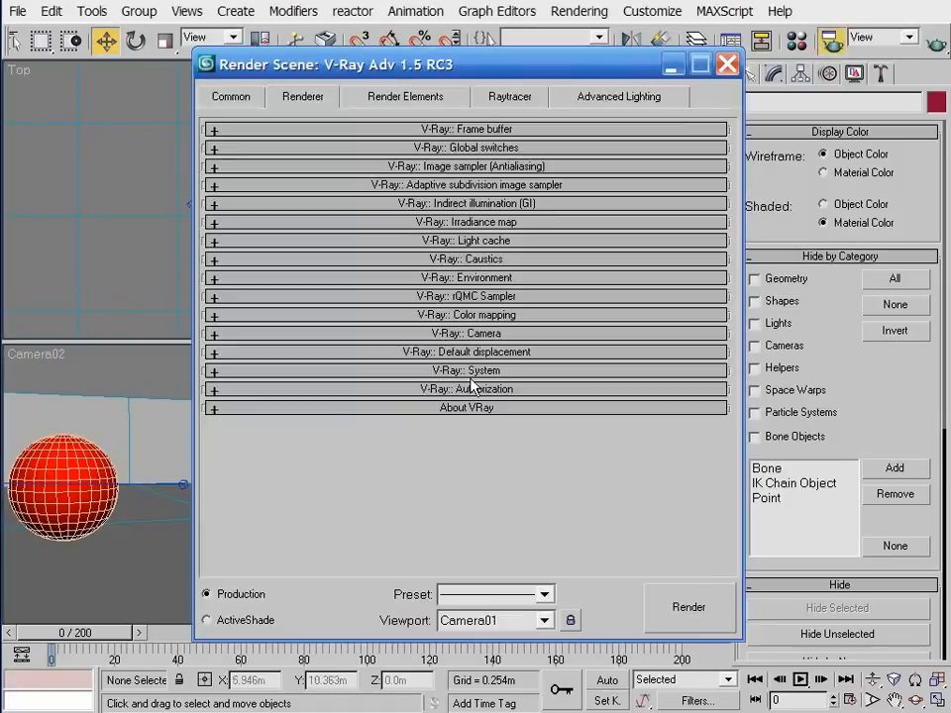
click(522, 204)
click(537, 344)
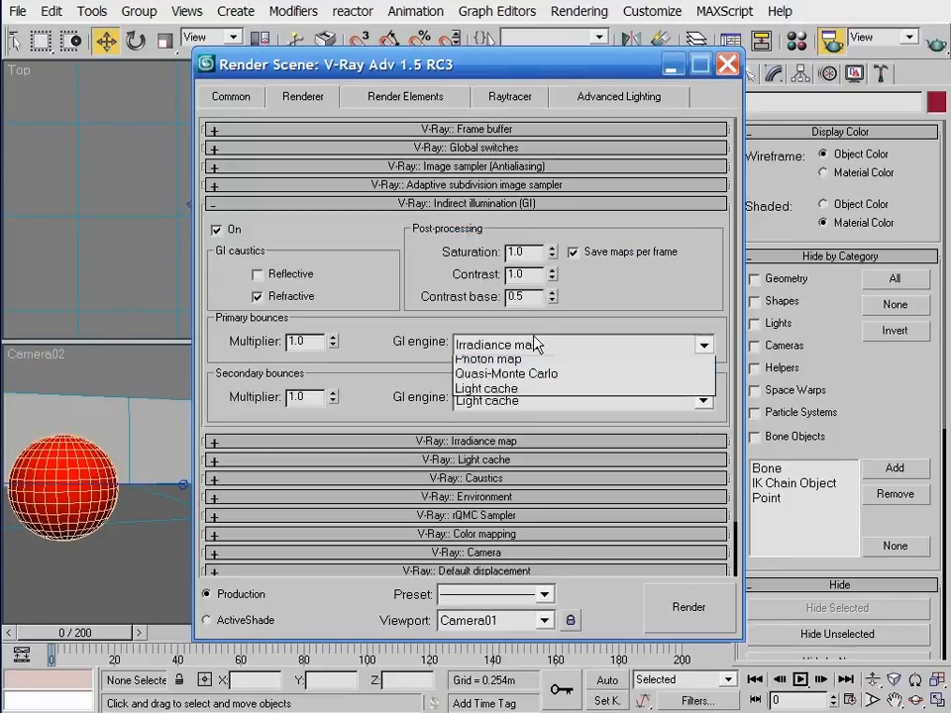
click(517, 409)
click(517, 384)
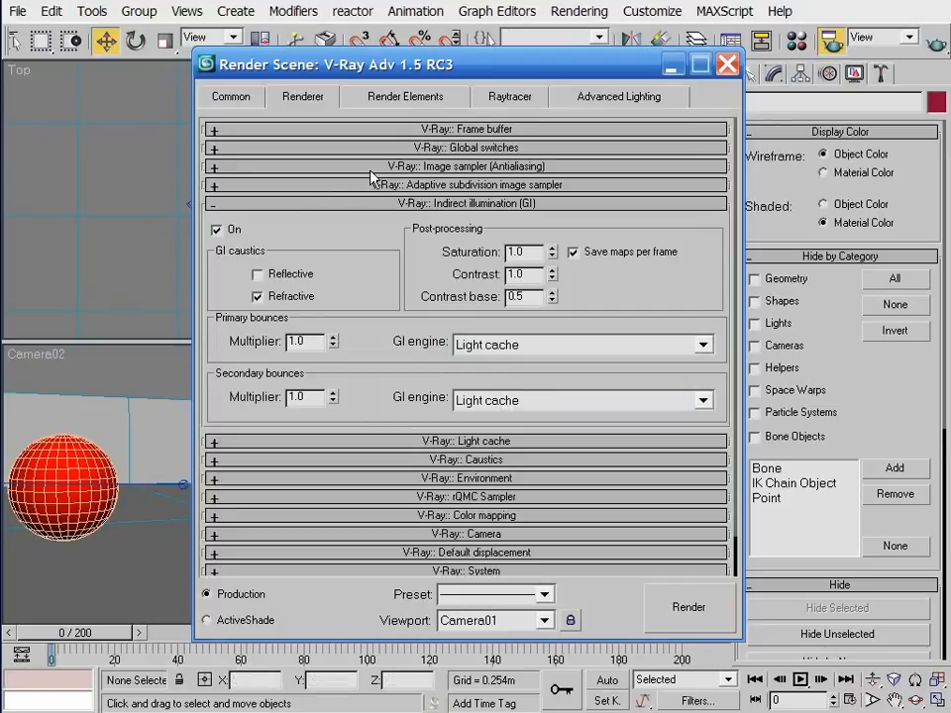
Step: Turn on Don't render final image in the V-Ray global switches, and collapse the global switches and indirect illumination settings
click(383, 148)
click(260, 384)
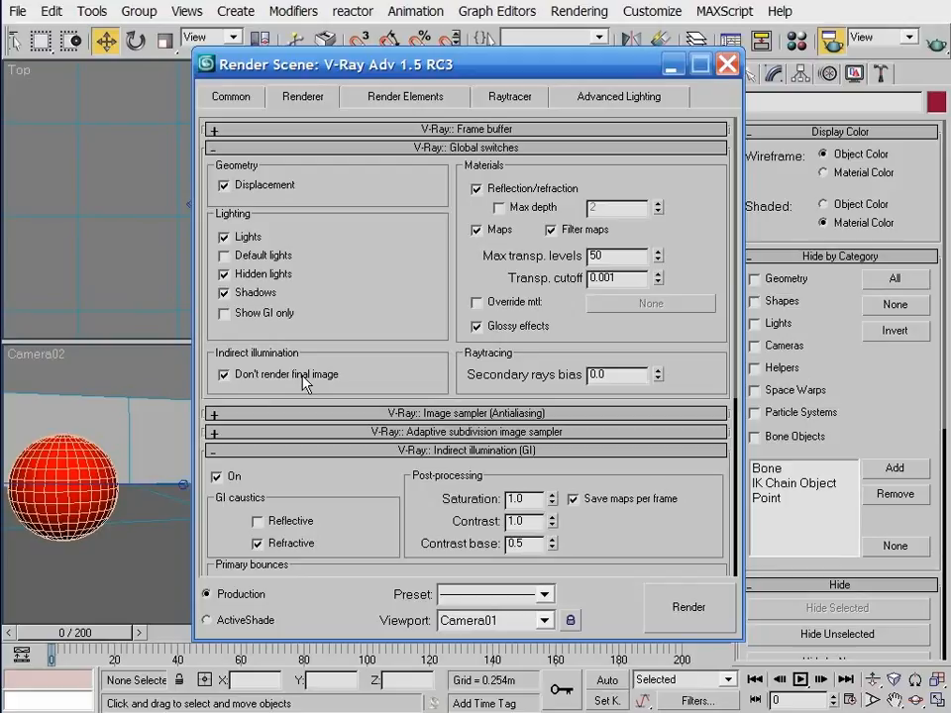
click(366, 148)
click(387, 205)
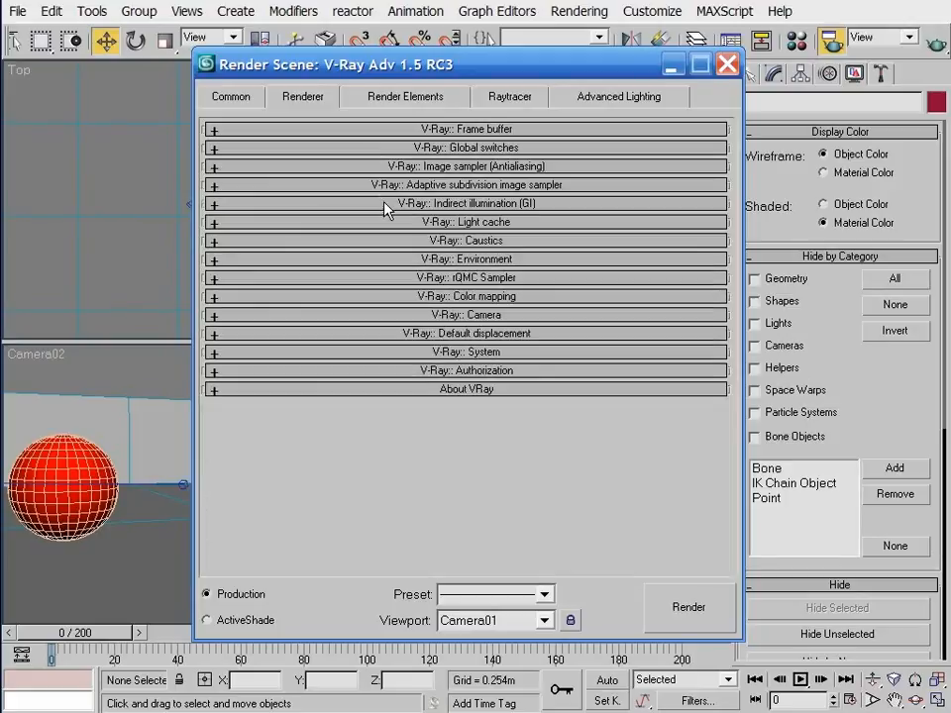
Step: Set the light cache Mode to Fly-through and its Subdivs to 500
click(429, 223)
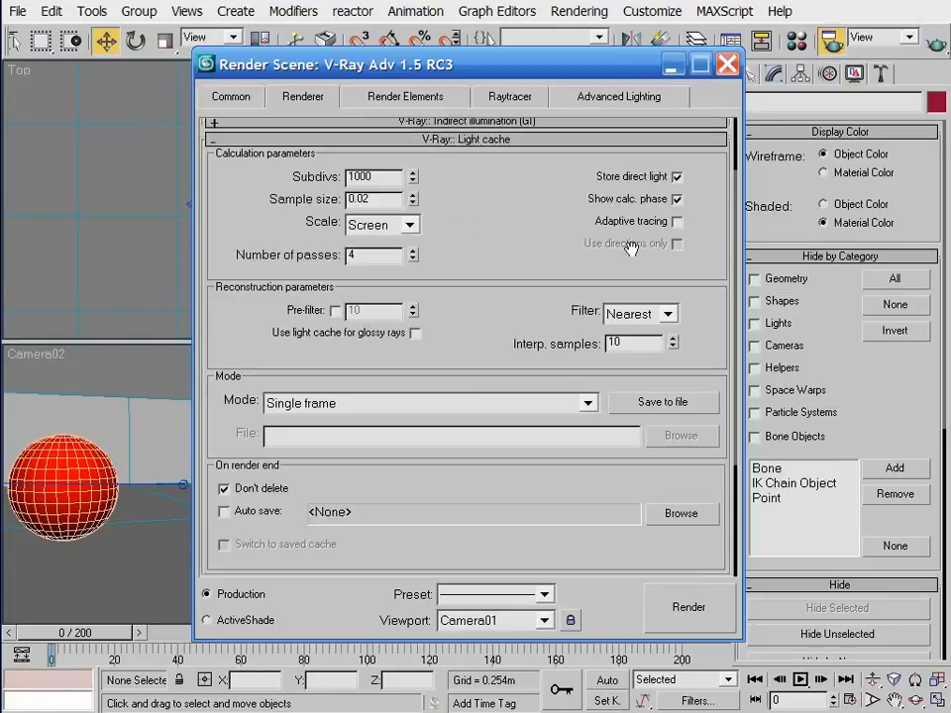
click(678, 201)
click(446, 404)
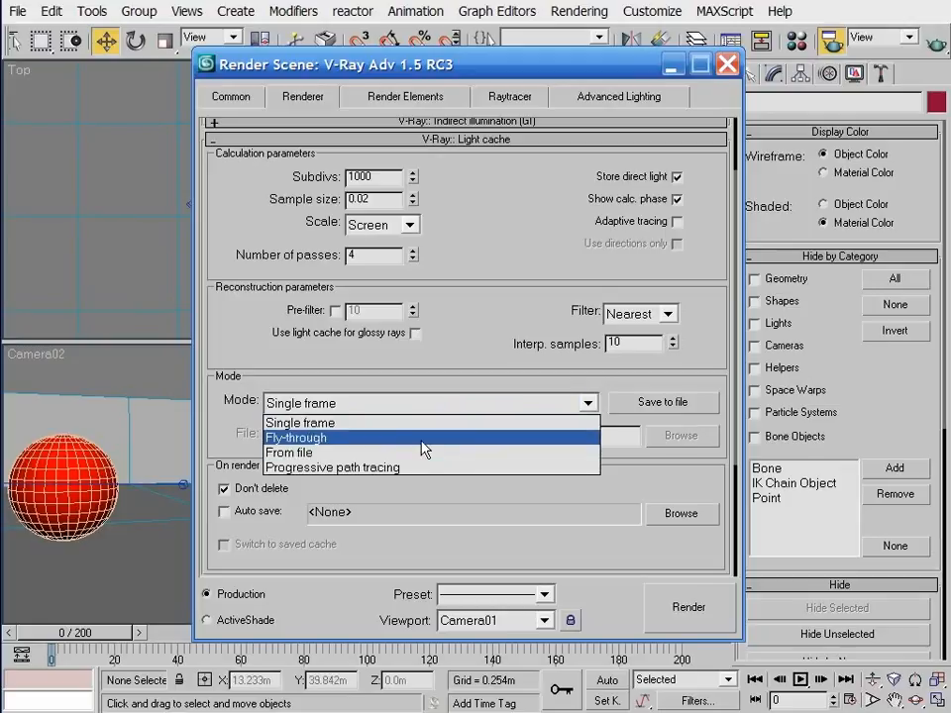
click(421, 438)
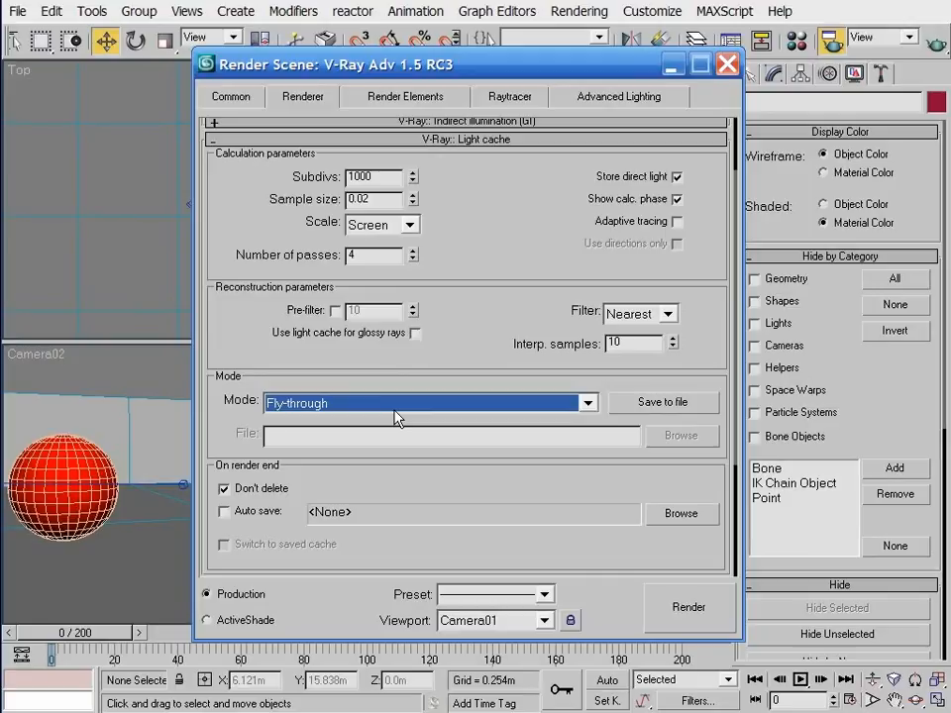
double_click(383, 178)
text(500)
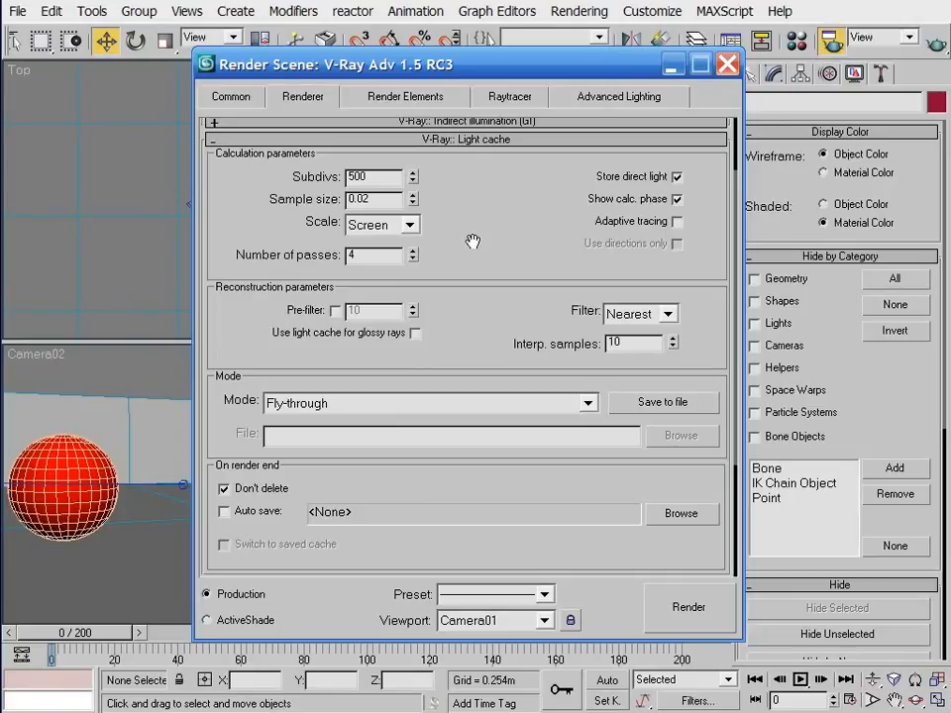
Step: Turn on Auto save for the light cache on render end, saving to C:\lightcache.vrlmap and replacing the existing file
click(255, 513)
click(681, 514)
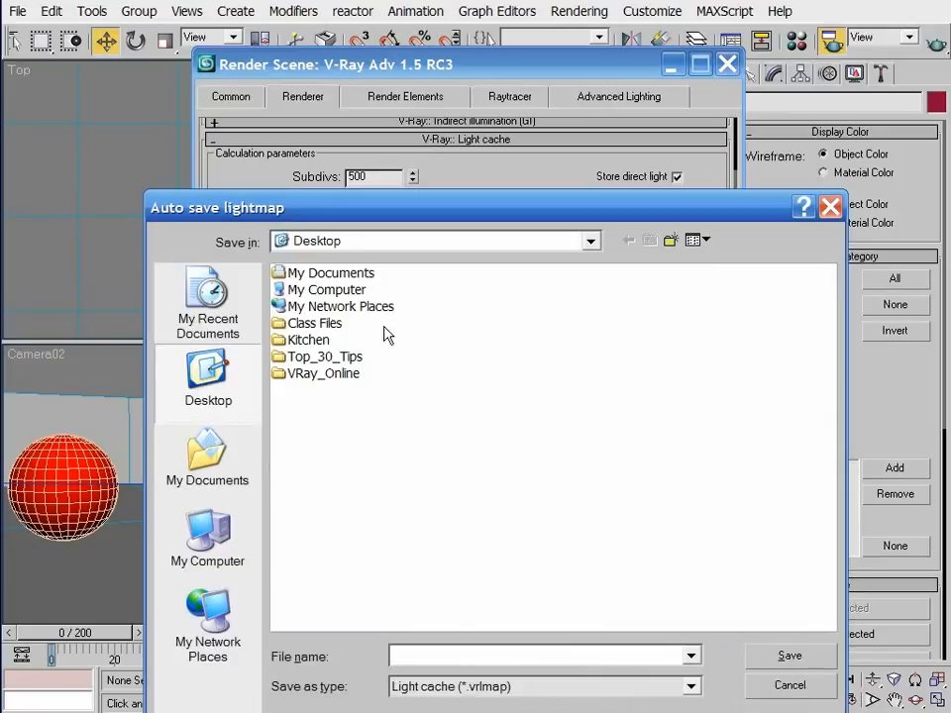
click(476, 248)
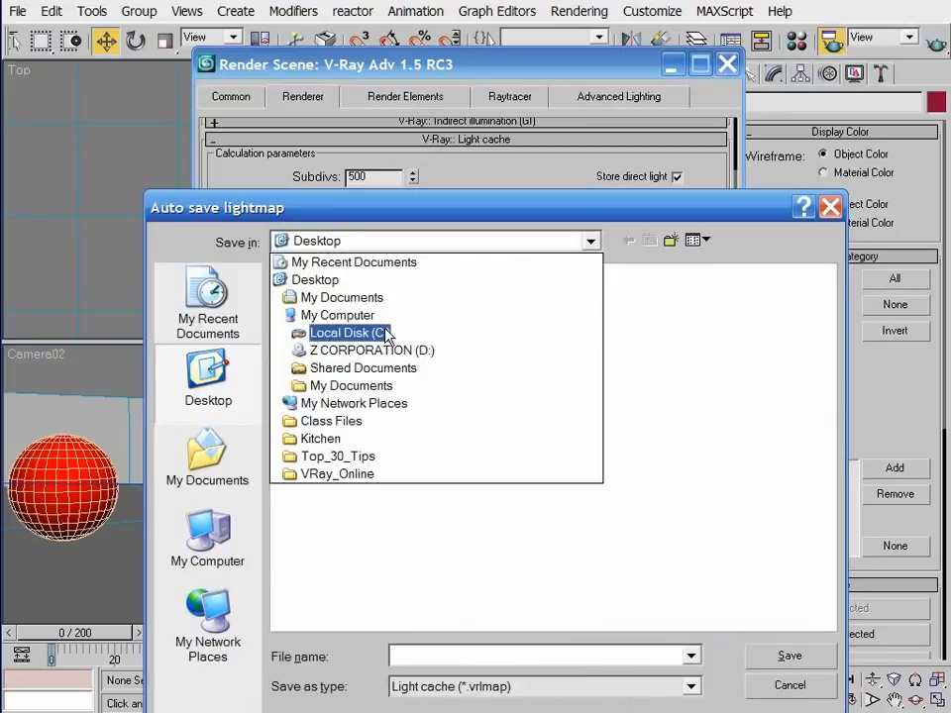
click(336, 333)
click(478, 655)
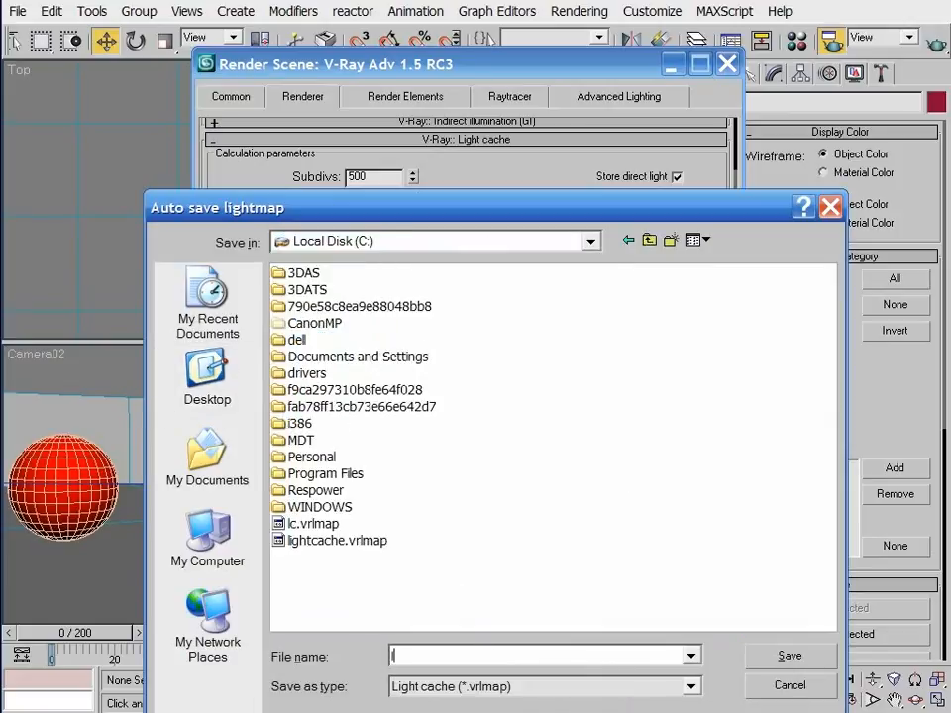
text(lightcacg)
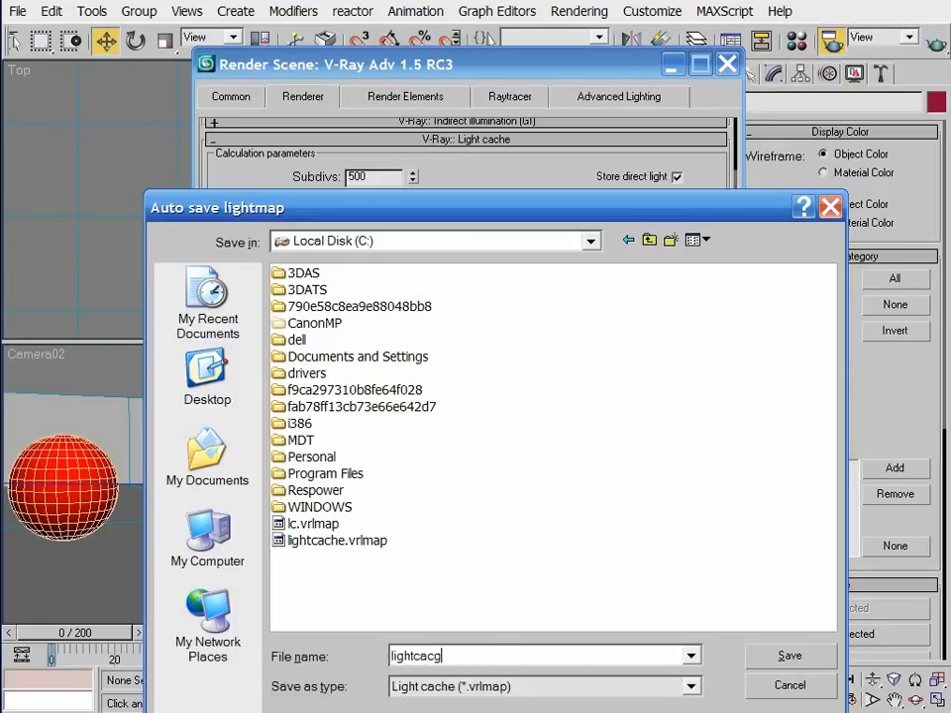
key(BackSpace)
text(he)
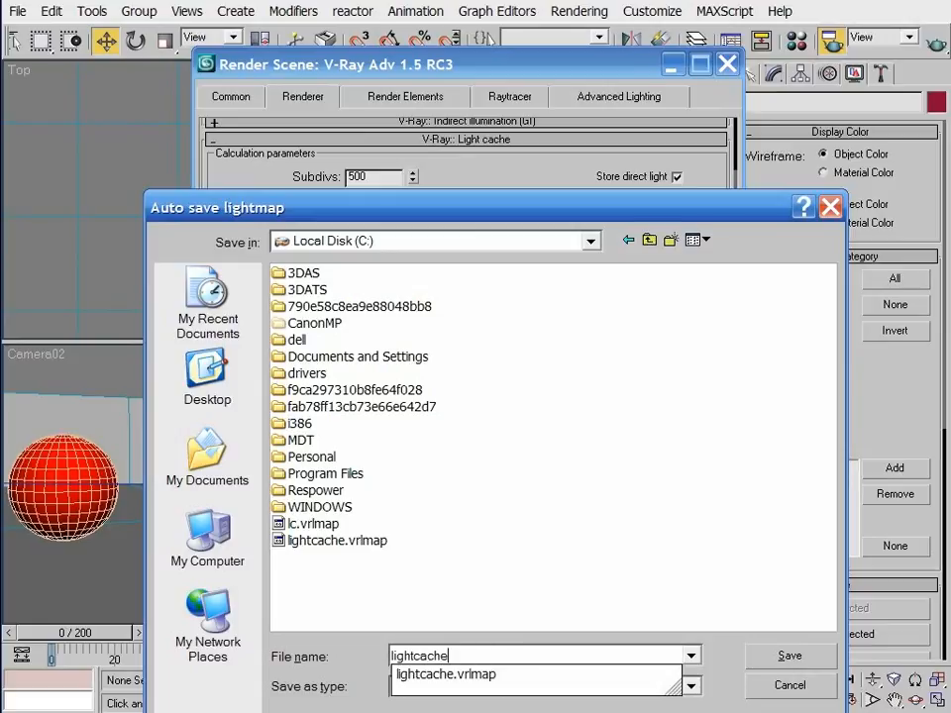
key(Return)
click(430, 411)
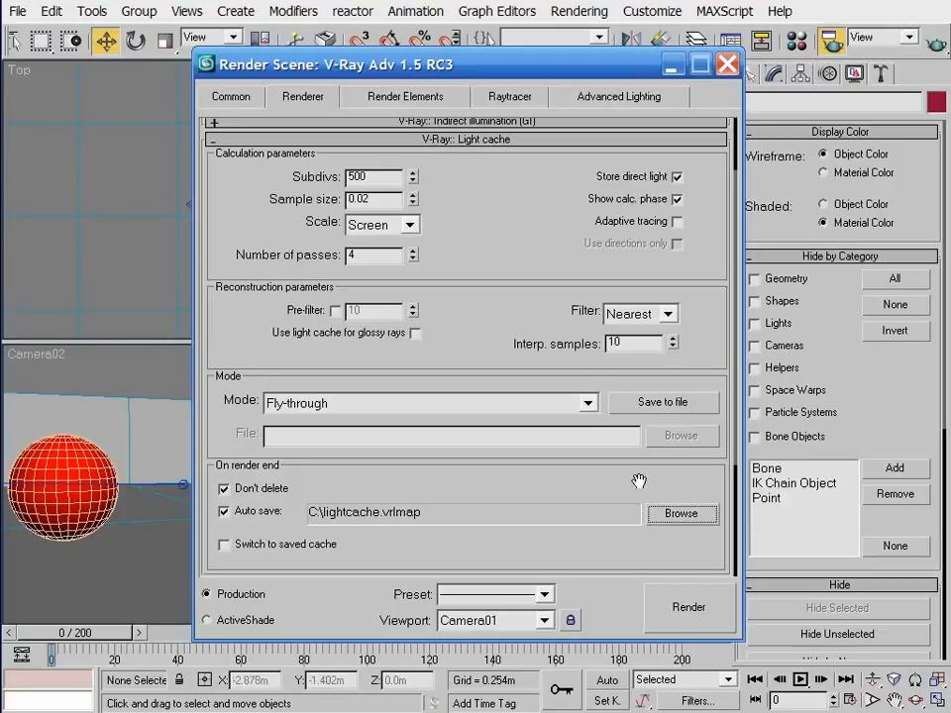
Step: Calculate the light cache by rendering Camera01 at frame 0, and load C:\lightcache.vrlmap in the light cache's From file mode
click(679, 616)
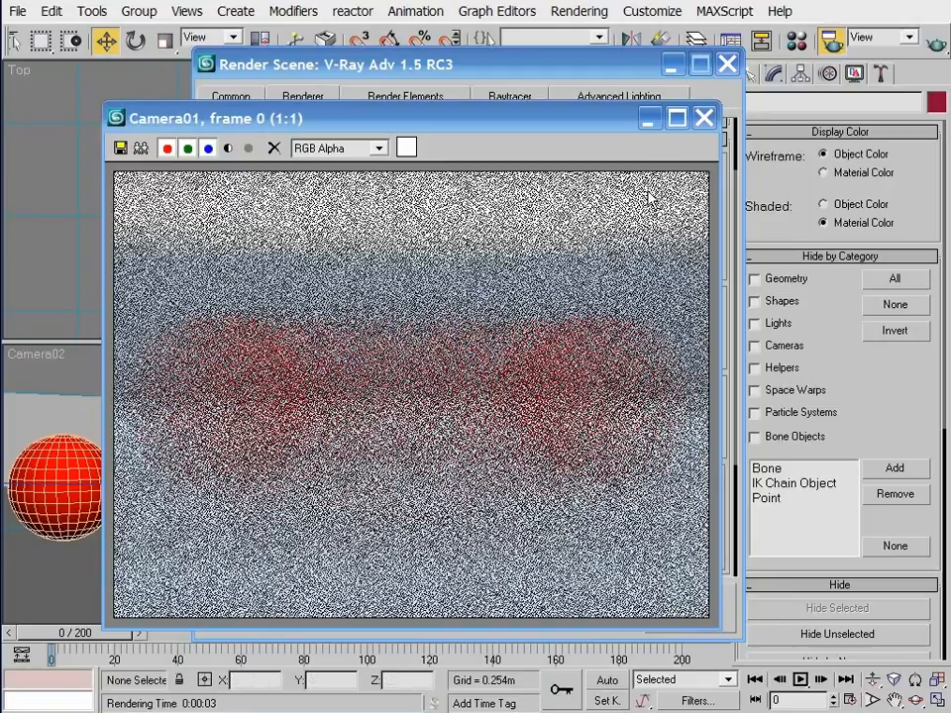
click(705, 117)
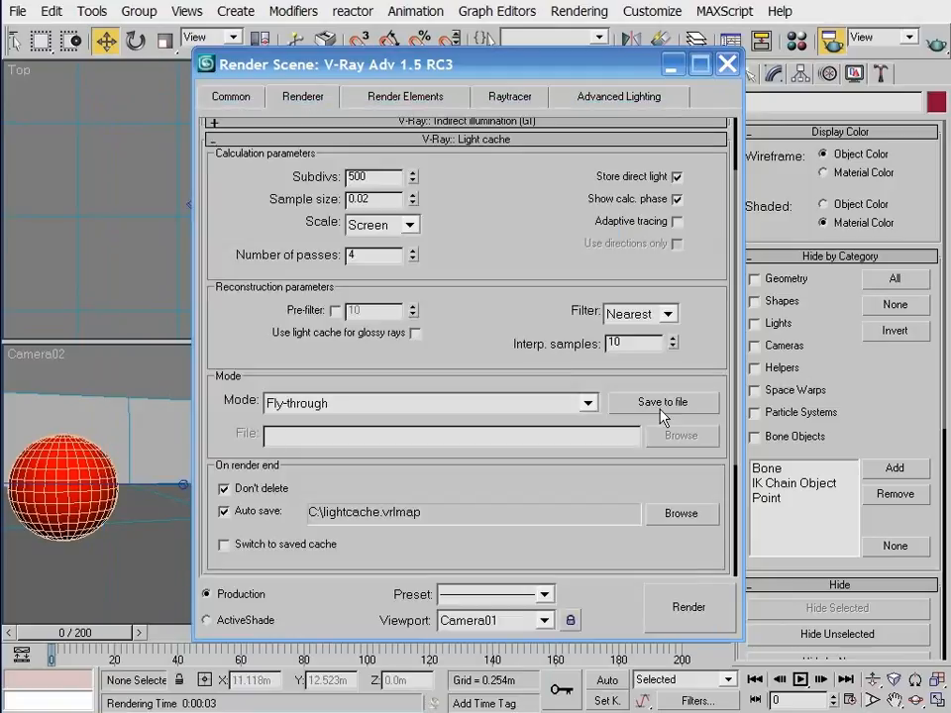
click(590, 403)
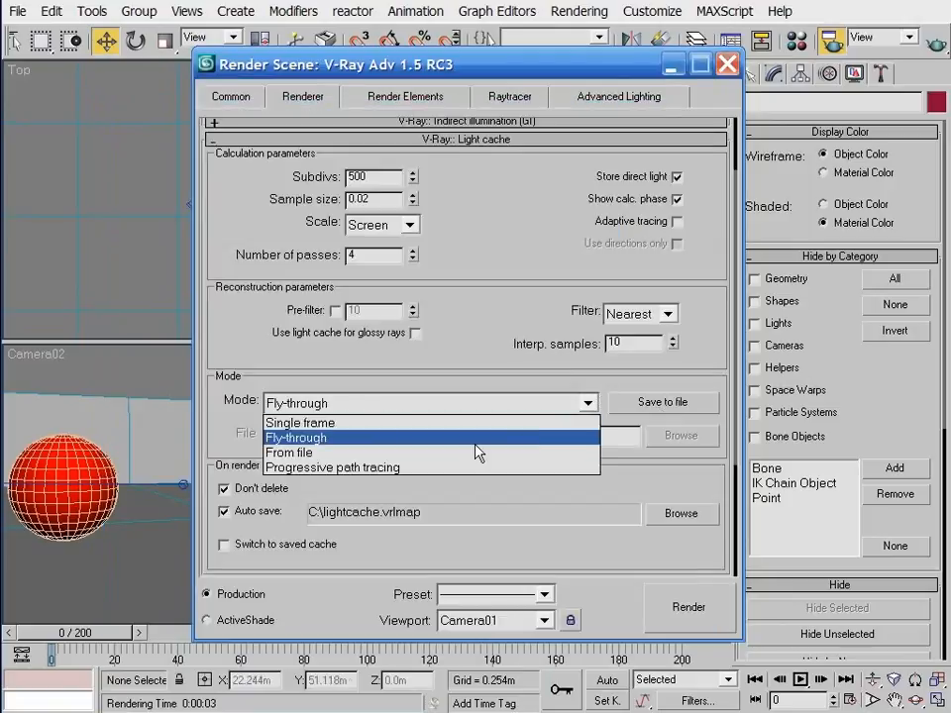
click(467, 451)
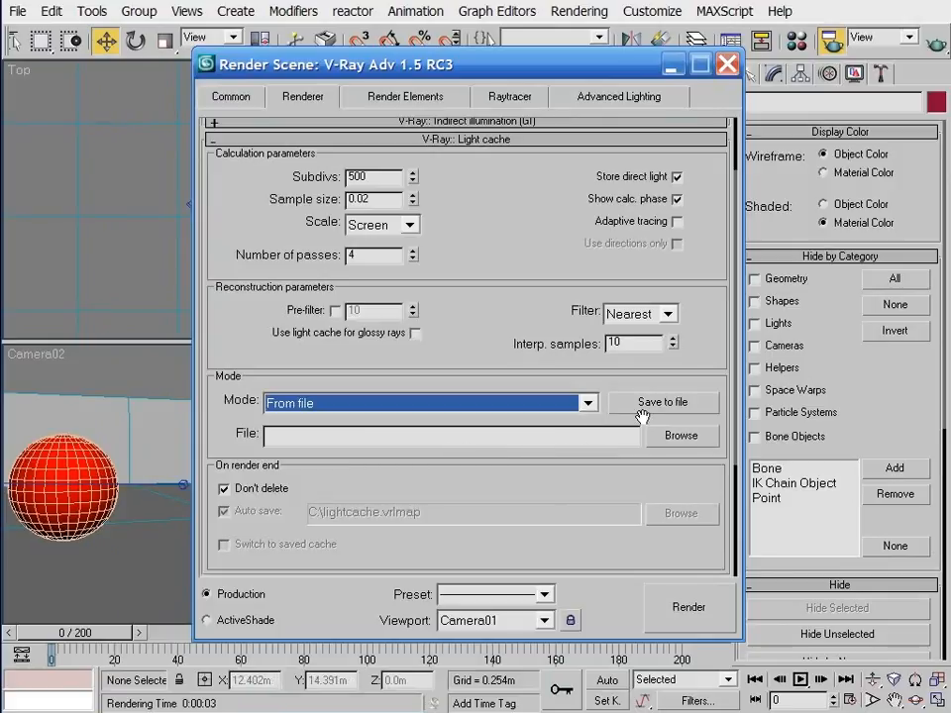
click(679, 435)
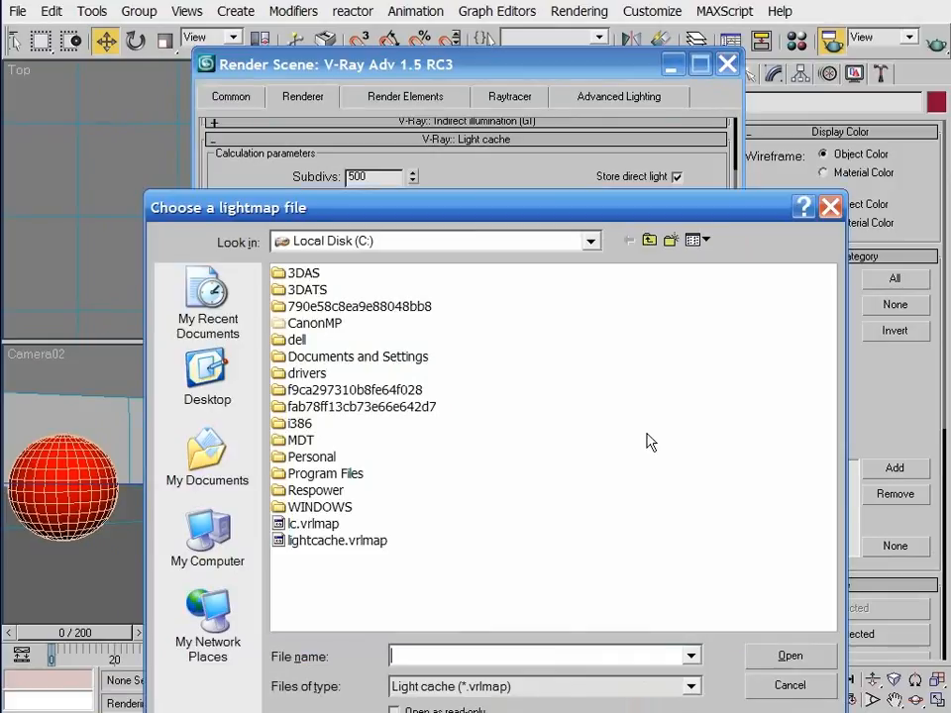
double_click(315, 543)
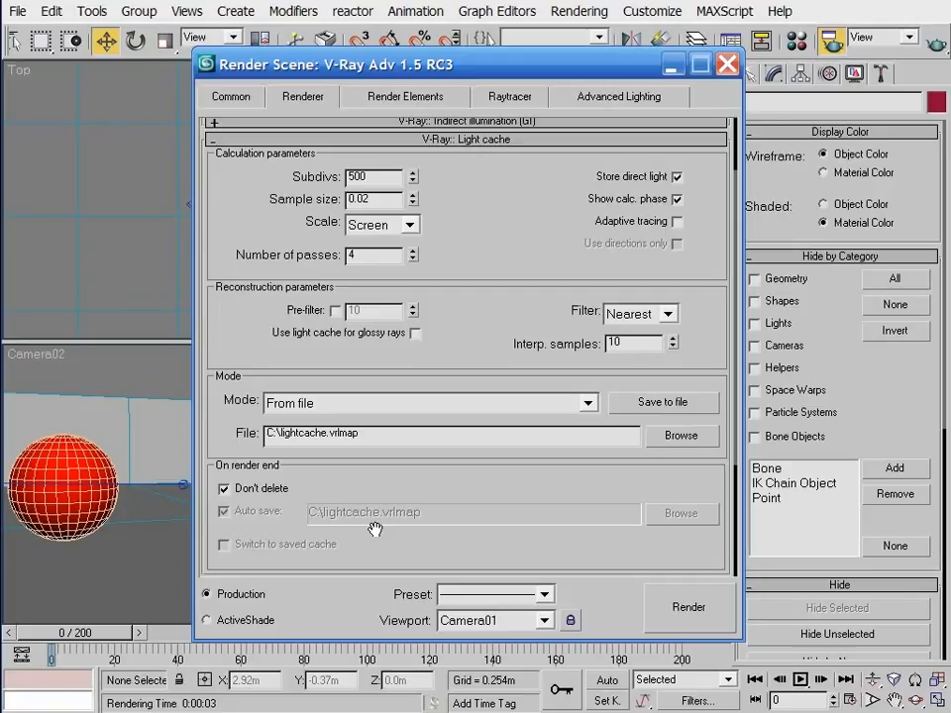
Step: Collapse the light cache settings and set the primary bounces GI engine to Irradiance map
drag(449, 195, 496, 254)
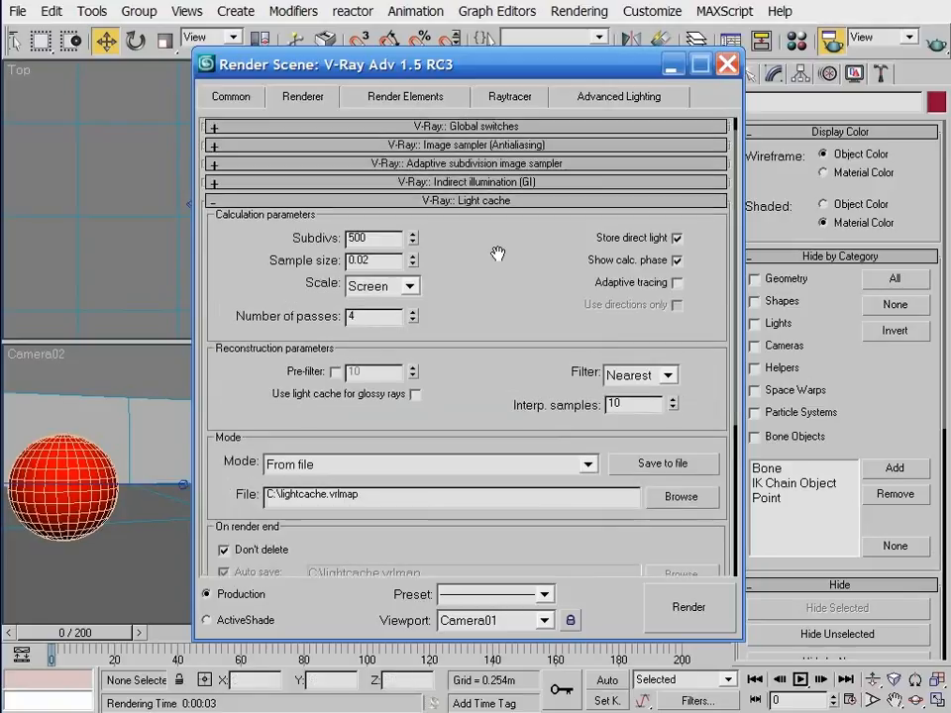
click(495, 198)
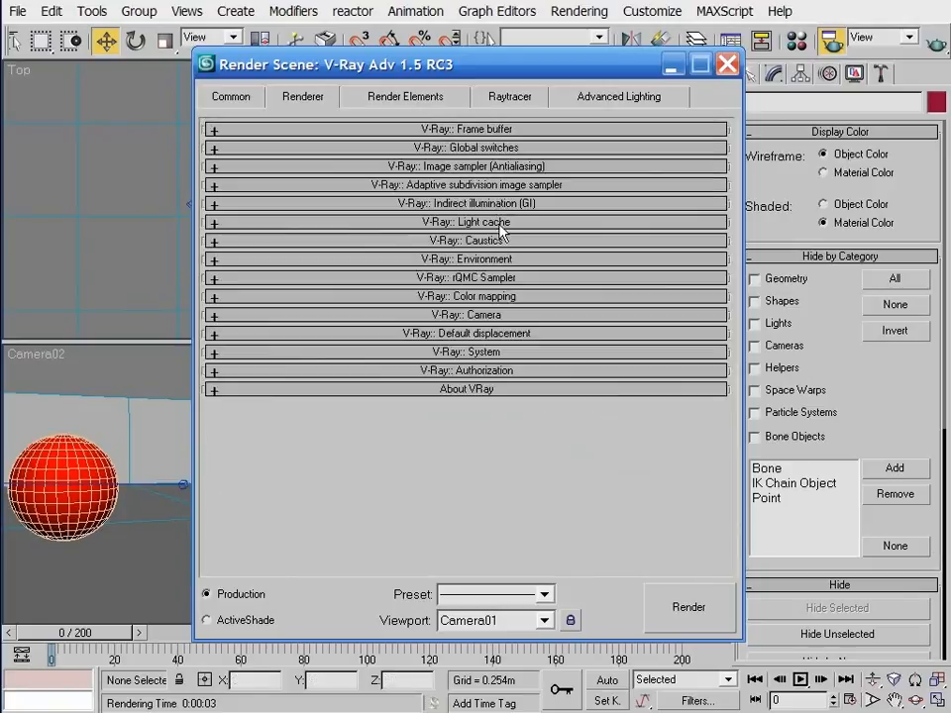
click(509, 205)
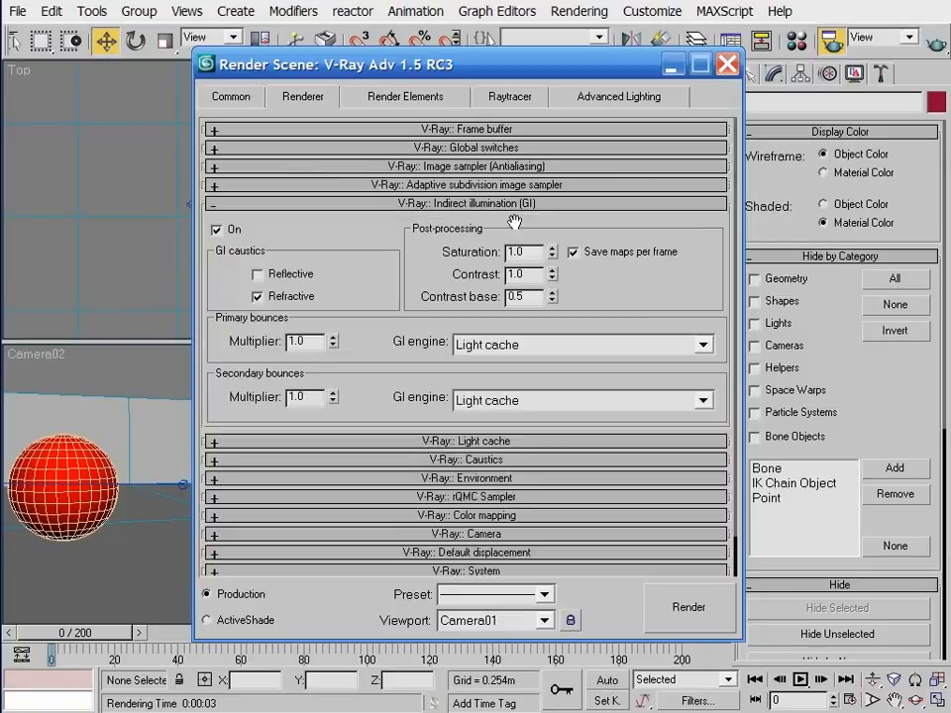
click(535, 347)
click(526, 366)
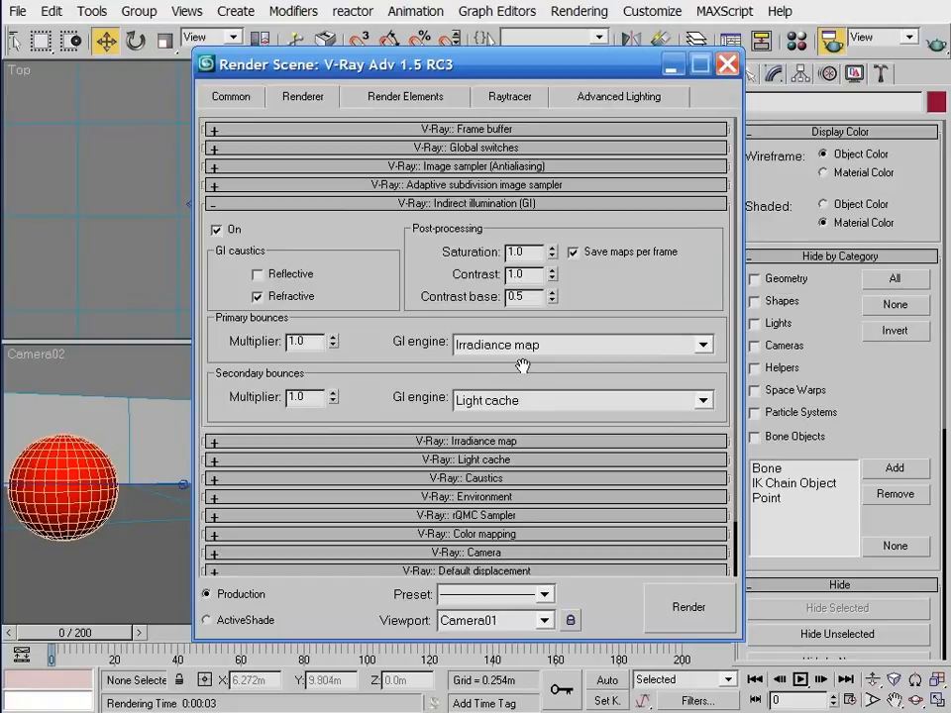
Step: Set the irradiance map Mode to Incremental add to current map, keeping Show calc. phase on
click(505, 441)
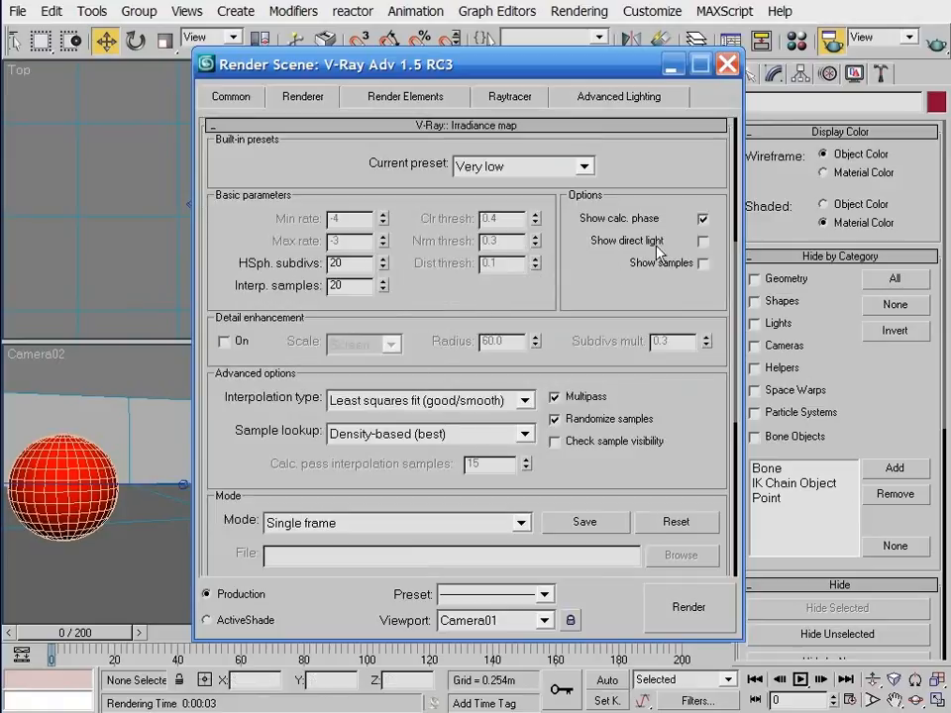
click(703, 219)
click(703, 219)
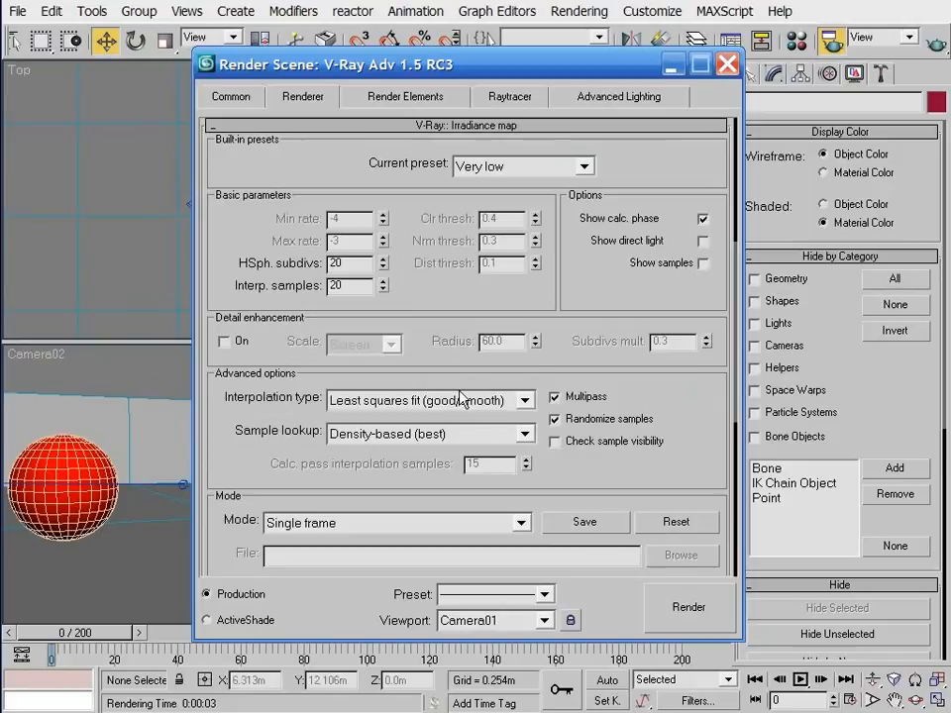
click(431, 523)
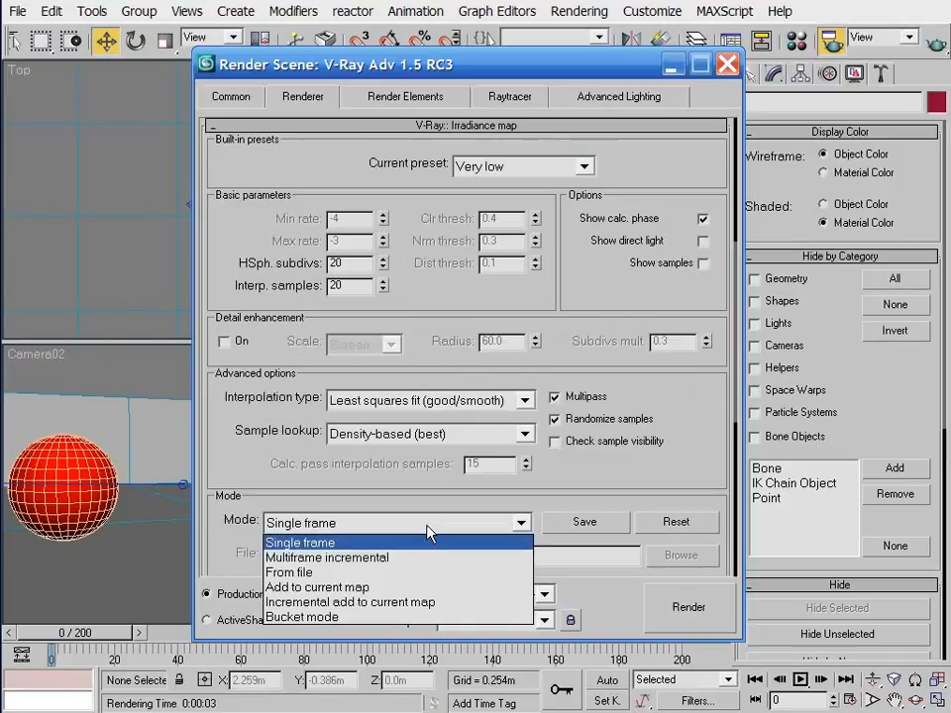
click(406, 602)
scroll(420, 402, down, 3)
drag(420, 402, 420, 397)
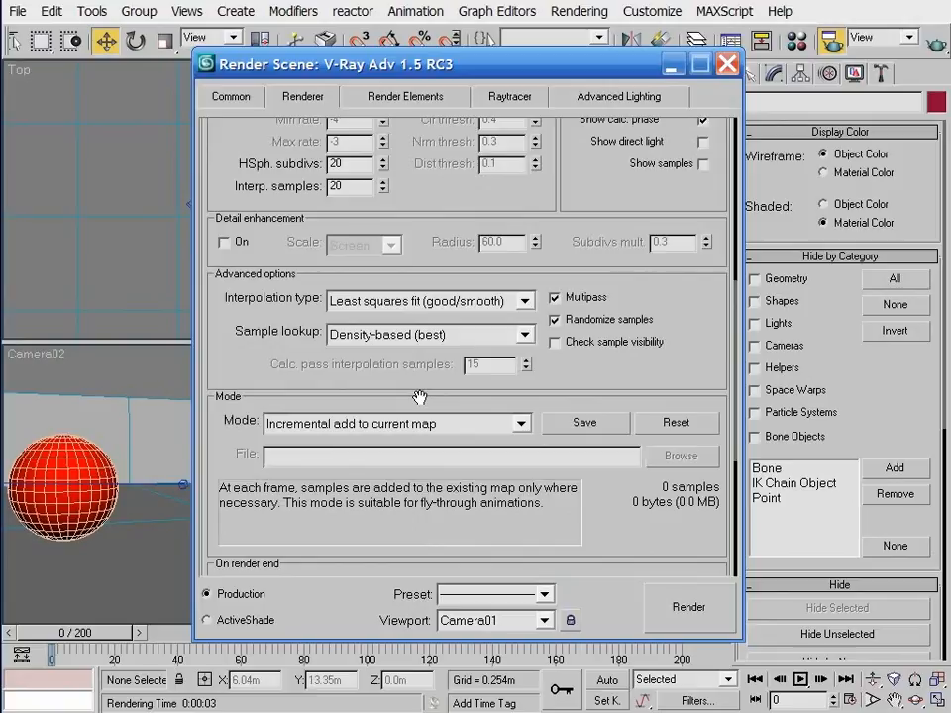
Step: Keep Auto save on for the irradiance map on render end and choose C:\irradiance.vrmap as its file, replacing the existing one
scroll(327, 416, down, 5)
click(248, 456)
click(248, 456)
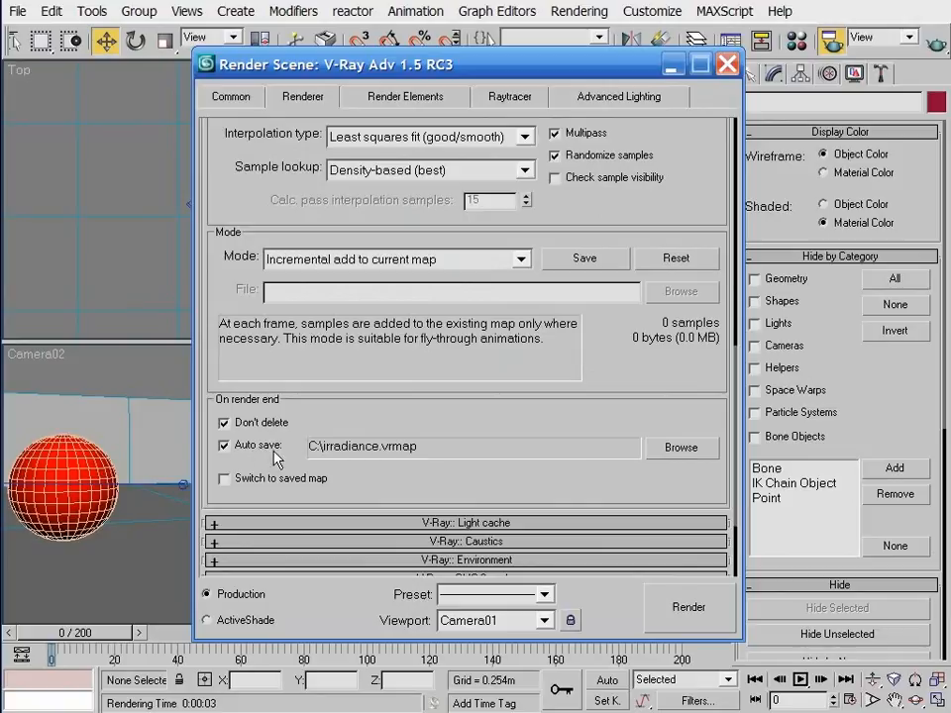
click(695, 462)
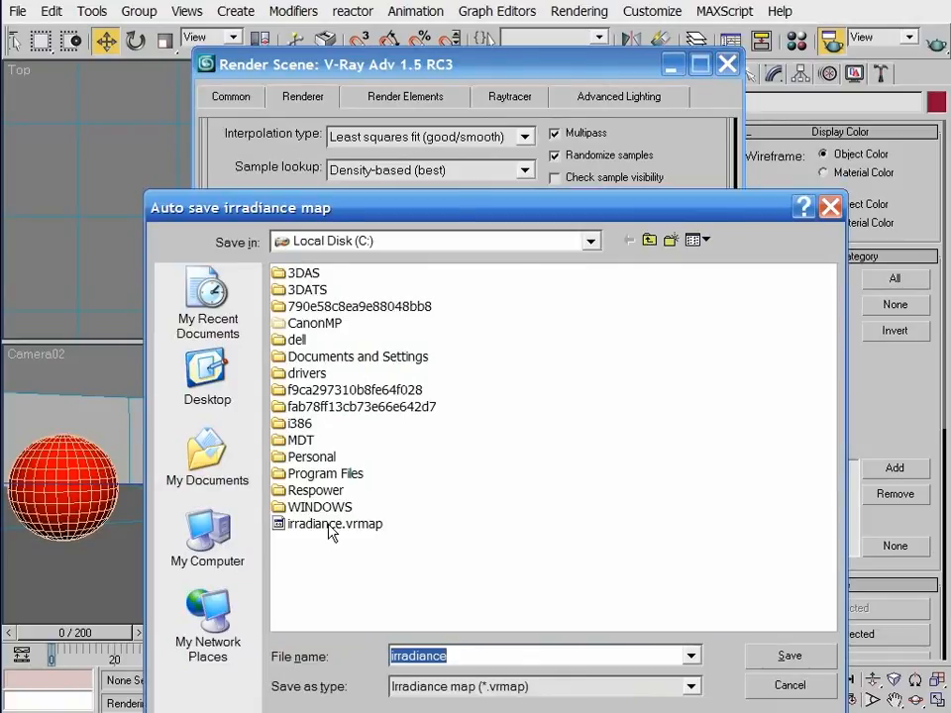
double_click(330, 533)
click(433, 413)
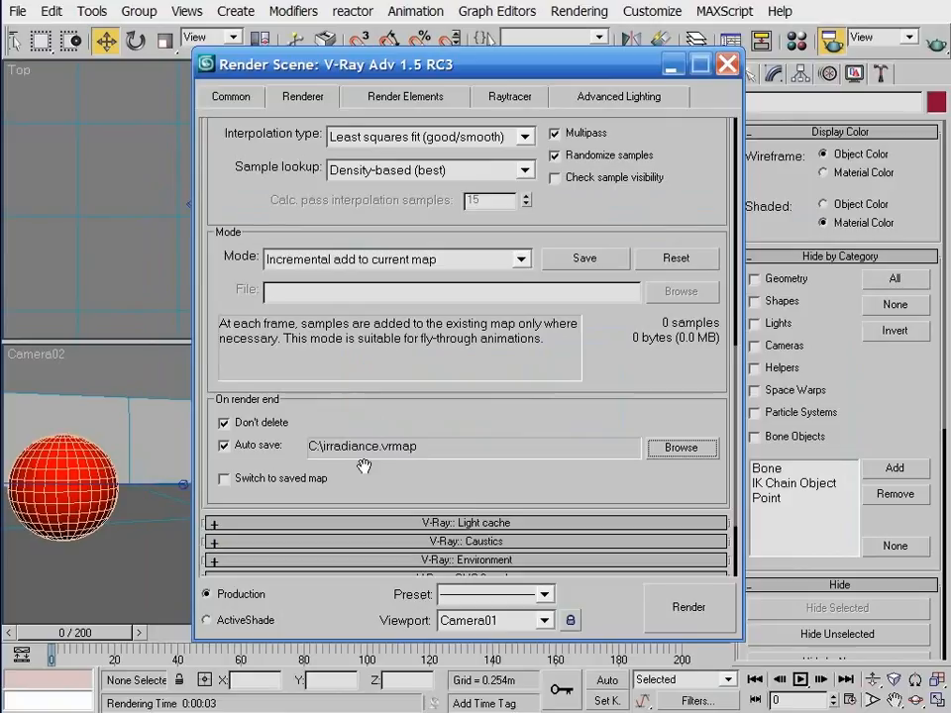
Step: Enable Don't render final image in the V-Ray global switches, and collapse the global switches and indirect illumination settings
drag(358, 212, 362, 284)
drag(330, 153, 367, 512)
drag(333, 186, 371, 249)
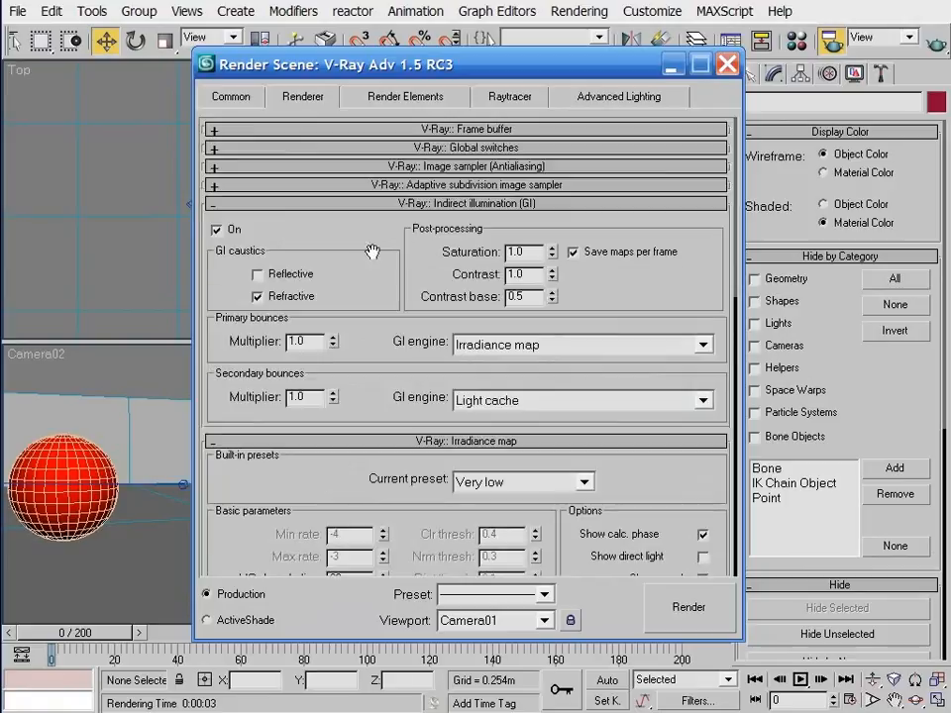
click(326, 148)
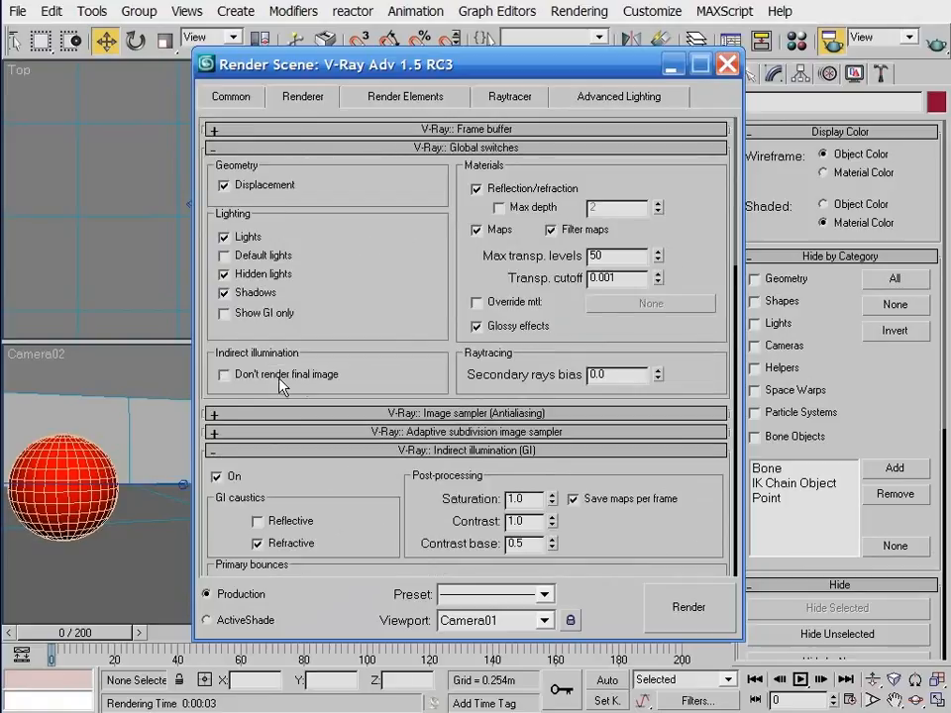
click(325, 148)
click(354, 204)
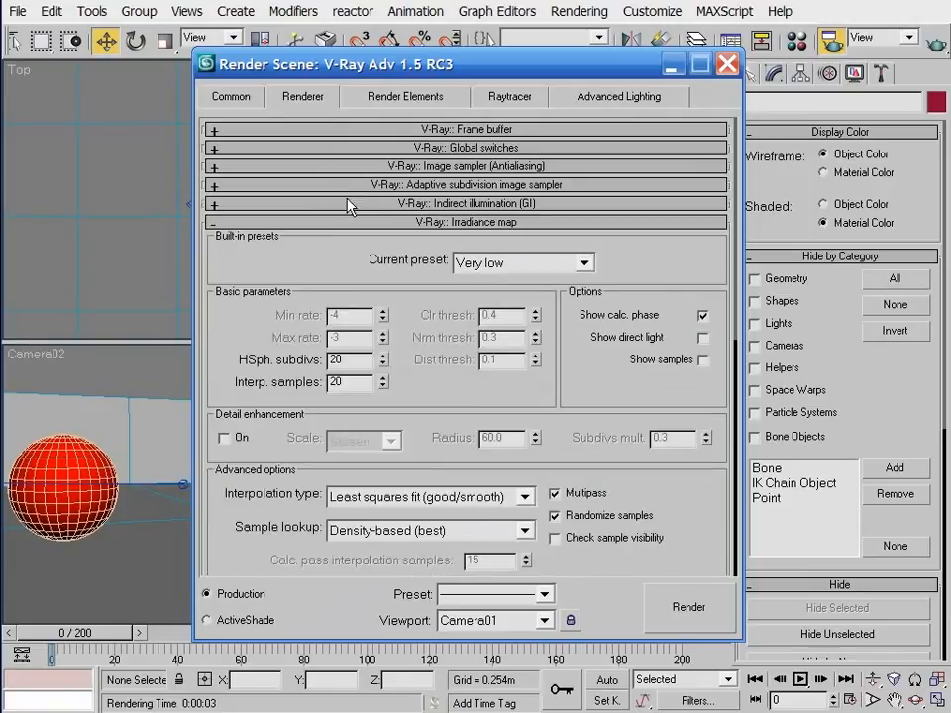
Step: Set the time output to the active time segment with Every Nth Frame at 50
click(226, 96)
scroll(445, 365, up, 2)
click(327, 213)
double_click(602, 193)
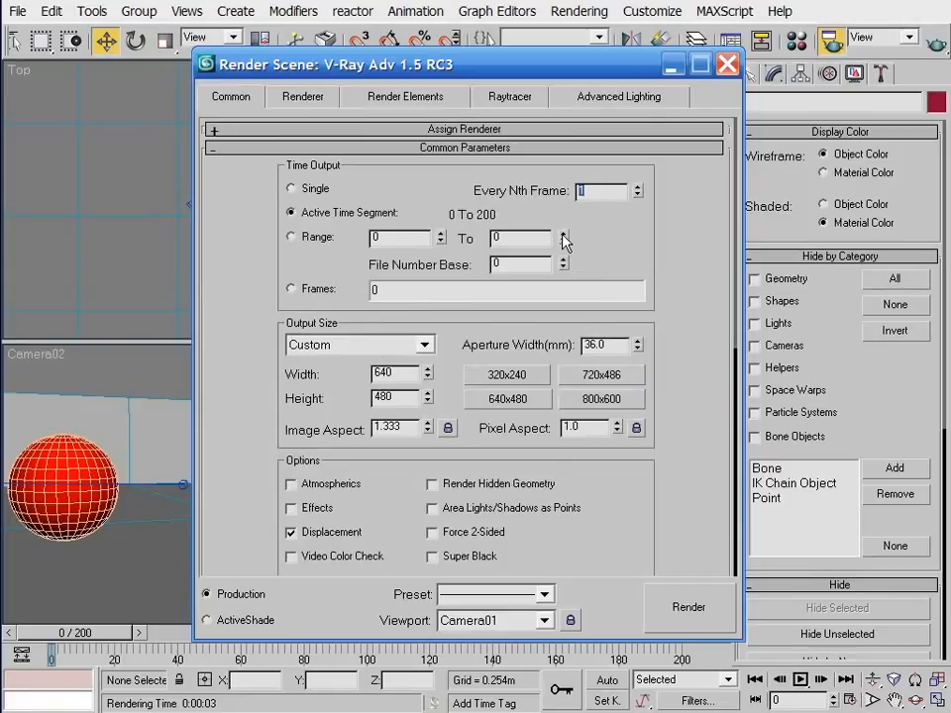
click(358, 214)
click(594, 195)
text(50)
Step: Set the irradiance map Mode to From file and load C:\irradiance.vrmap
click(307, 98)
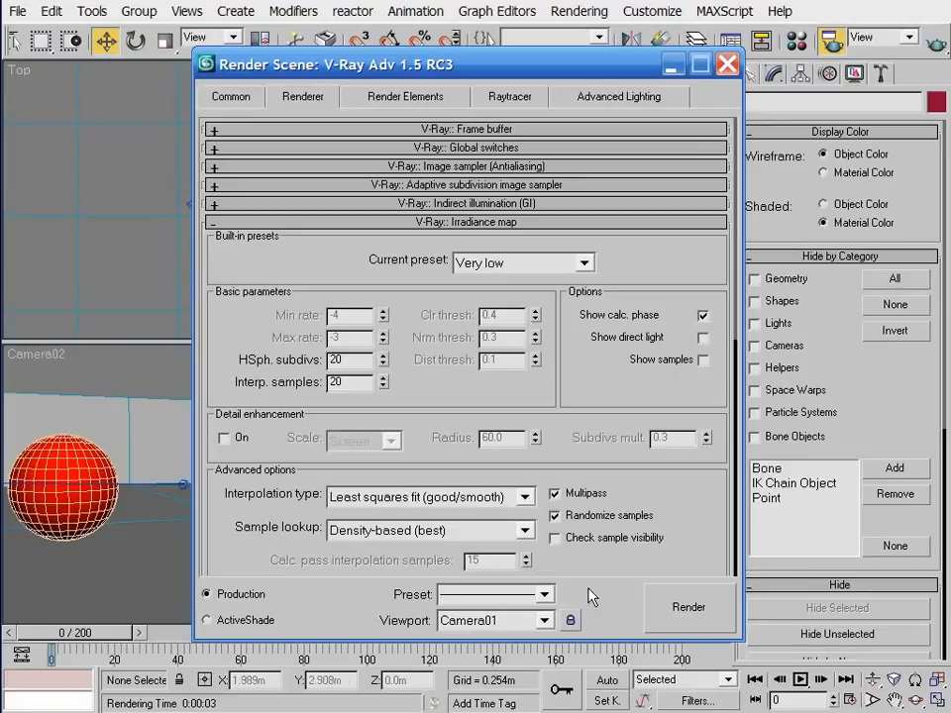
drag(469, 420, 403, 206)
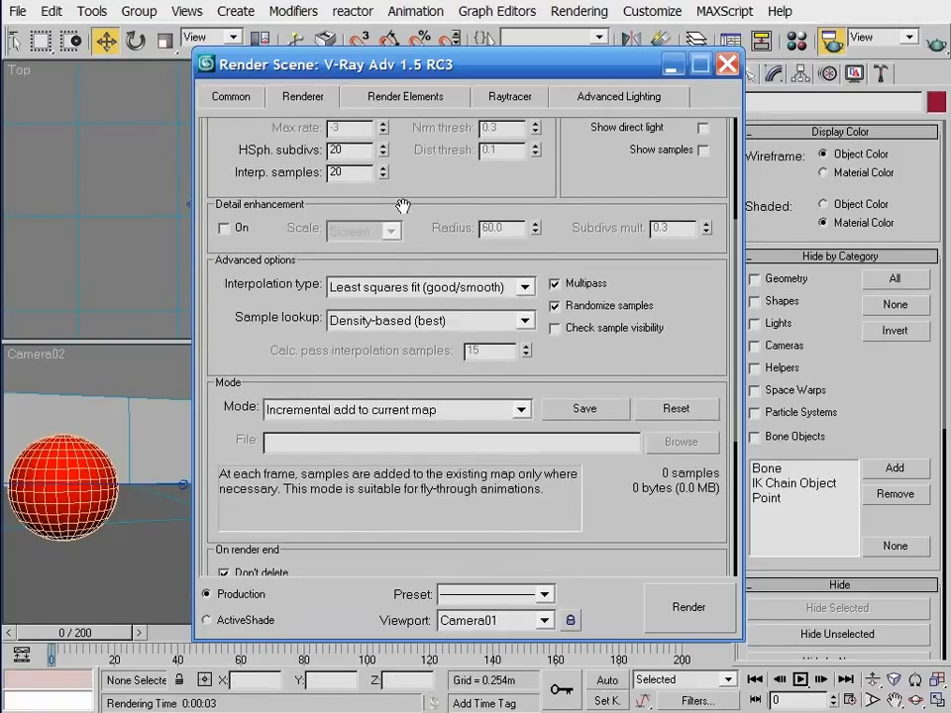
click(520, 409)
click(495, 459)
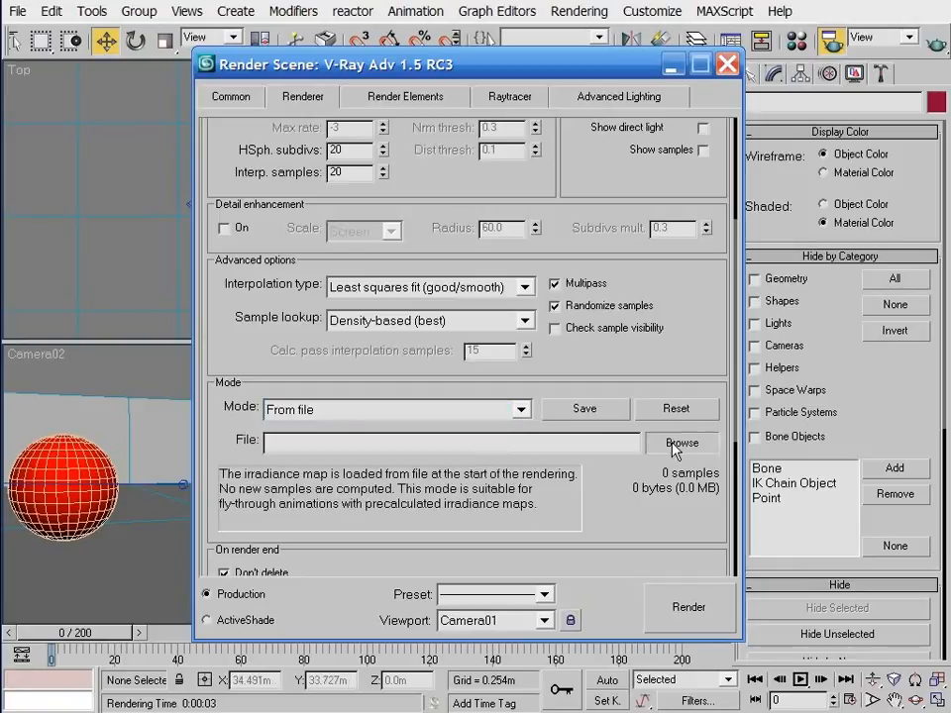
click(679, 442)
double_click(308, 523)
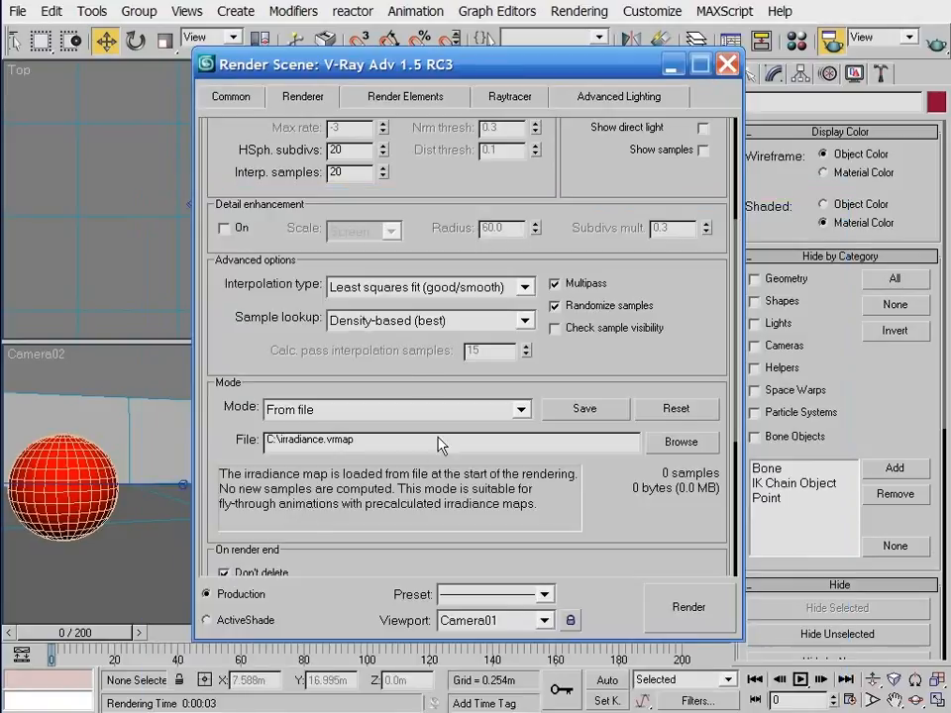
Step: Collapse the irradiance map settings and expand the light cache settings to check its reconstruction and From file options
drag(426, 189, 447, 331)
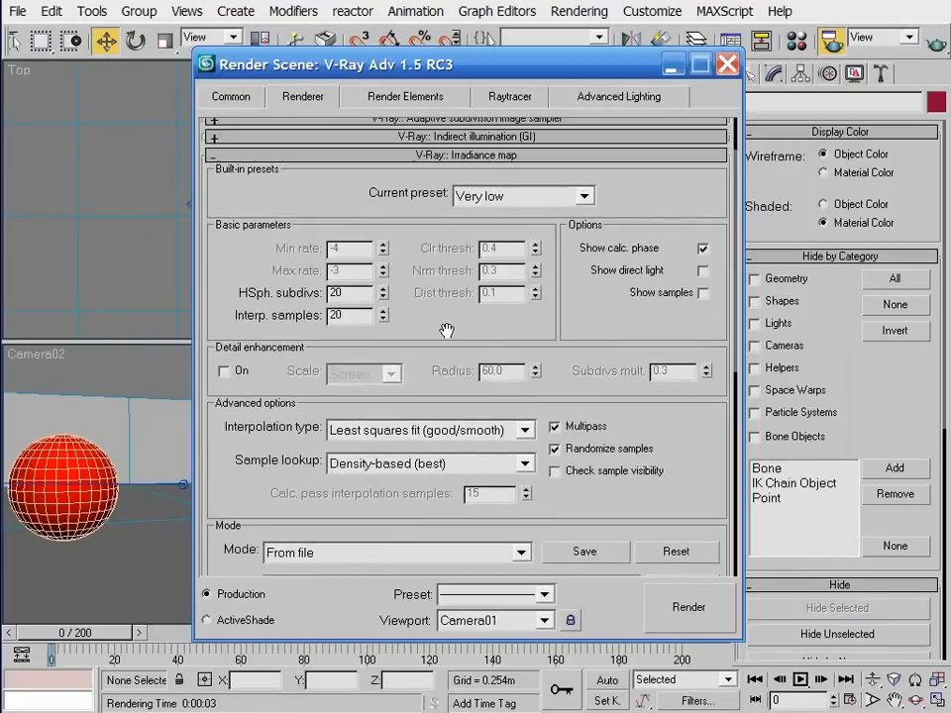
click(384, 157)
click(436, 240)
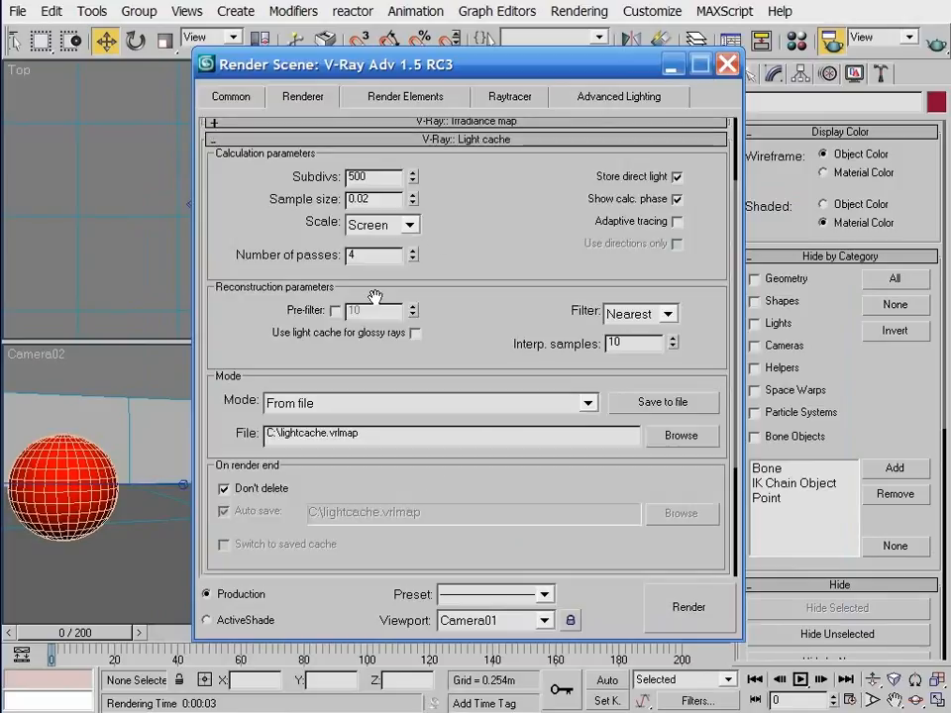
click(416, 333)
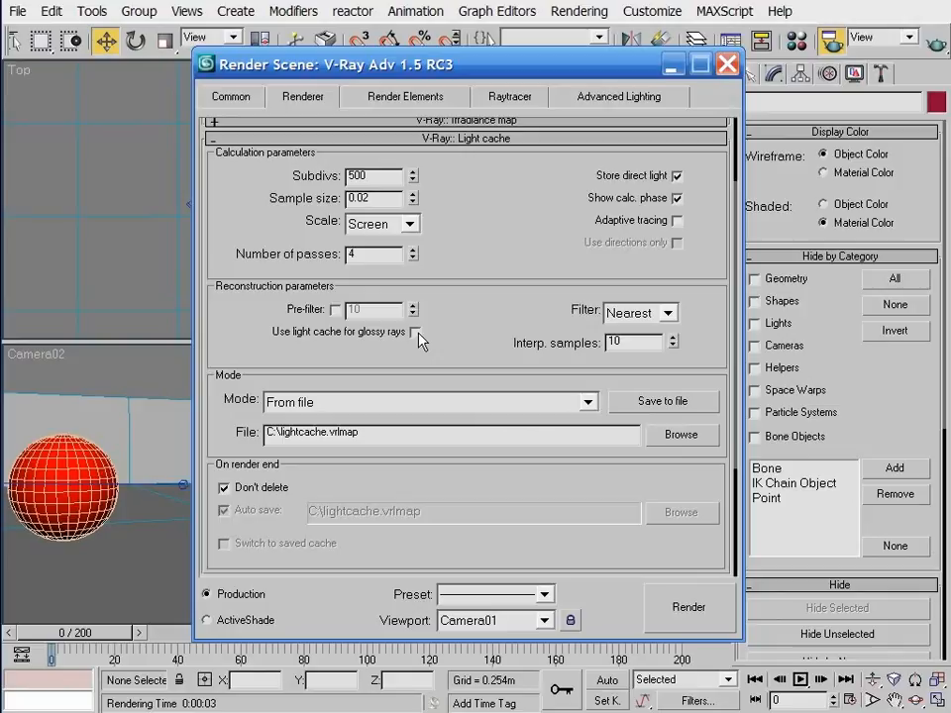
Step: Expand the indirect illumination settings, keep Light cache as the secondary bounces GI engine, and recheck the light cache settings
drag(481, 229, 489, 382)
click(493, 204)
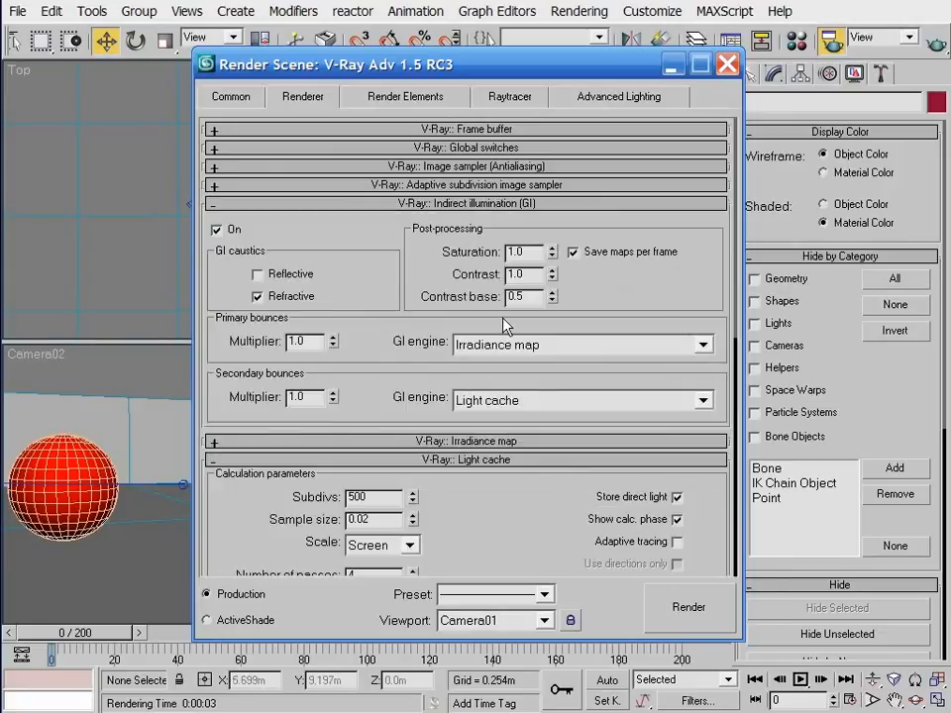
click(503, 400)
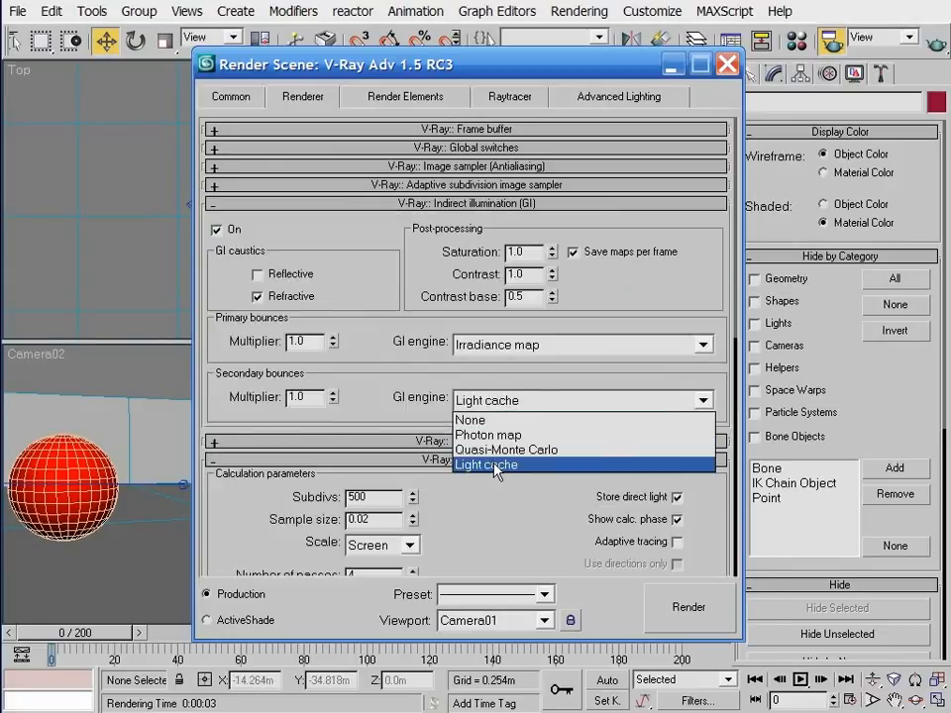
click(496, 465)
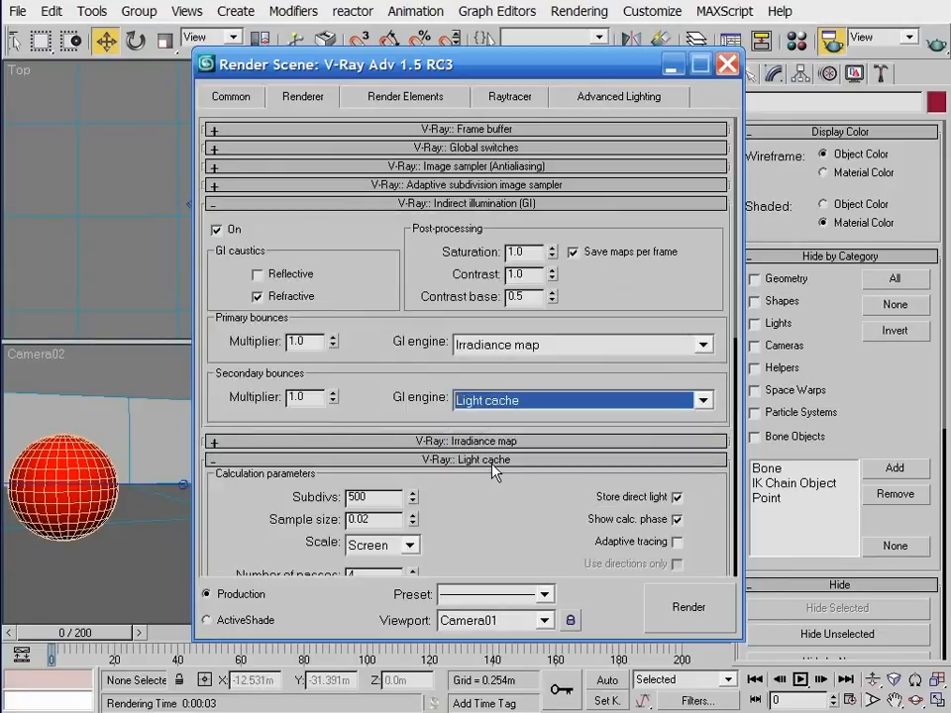
drag(502, 509, 485, 169)
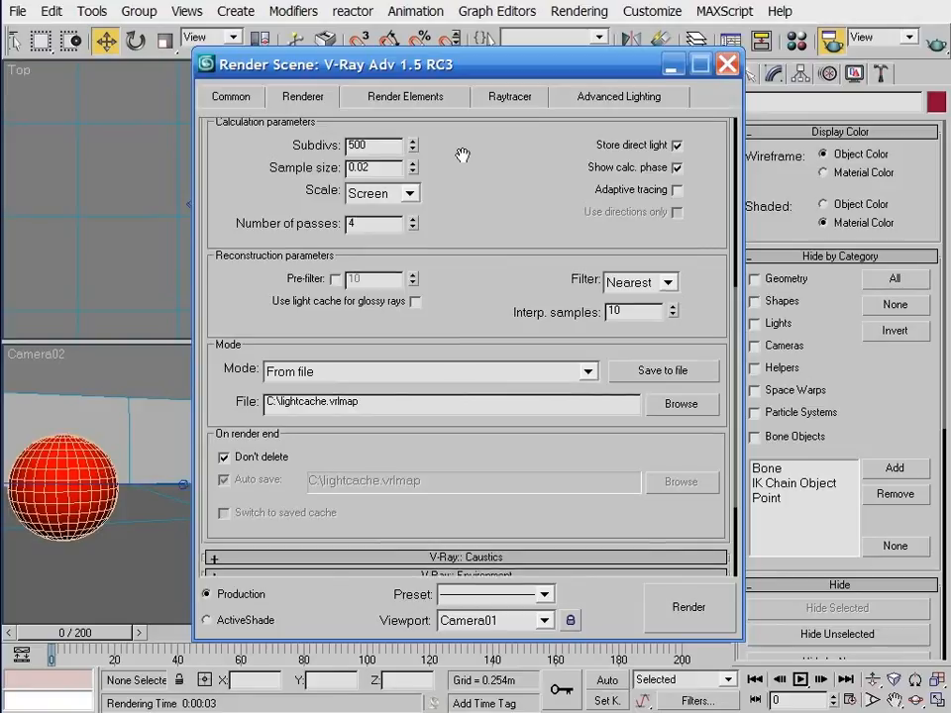
Step: Expand the V-Ray global switches and reset Every Nth Frame to 1 for the active time segment
scroll(348, 291, up, 5)
click(286, 148)
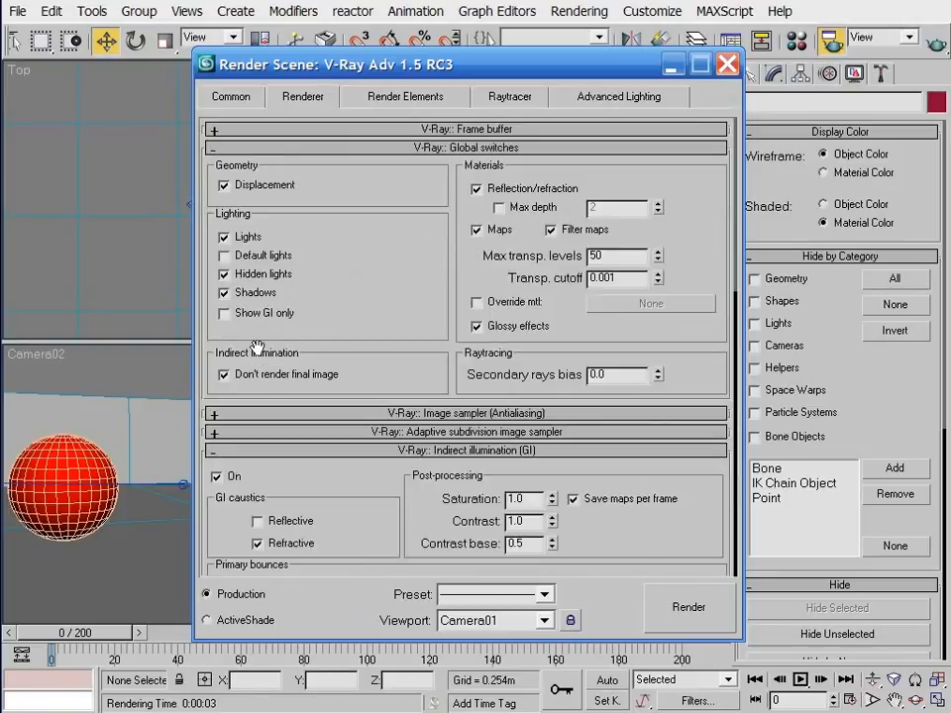
click(221, 99)
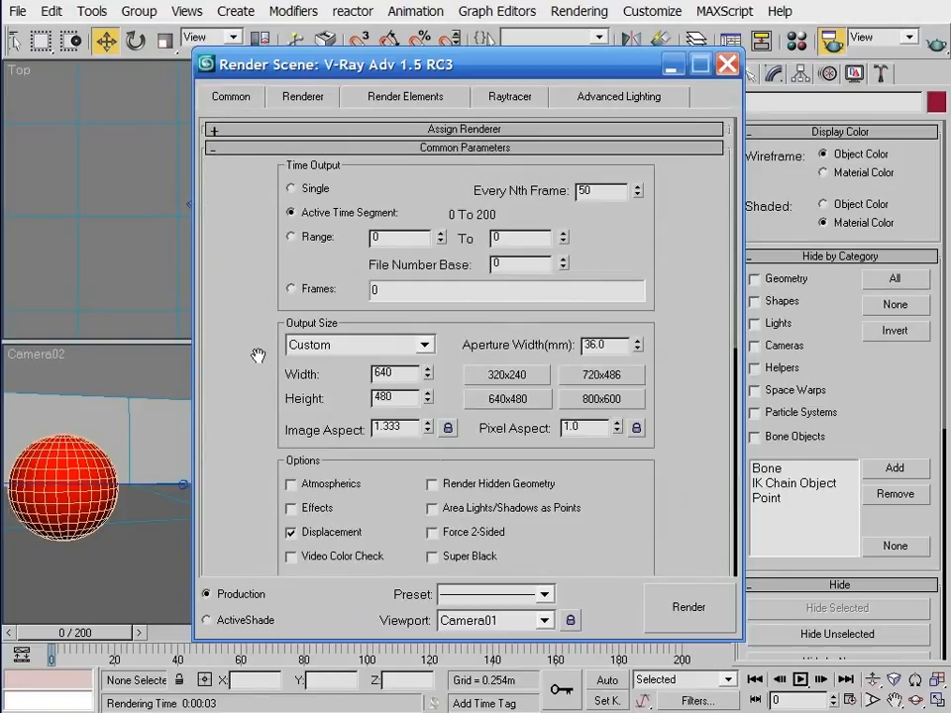
scroll(257, 243, down, 5)
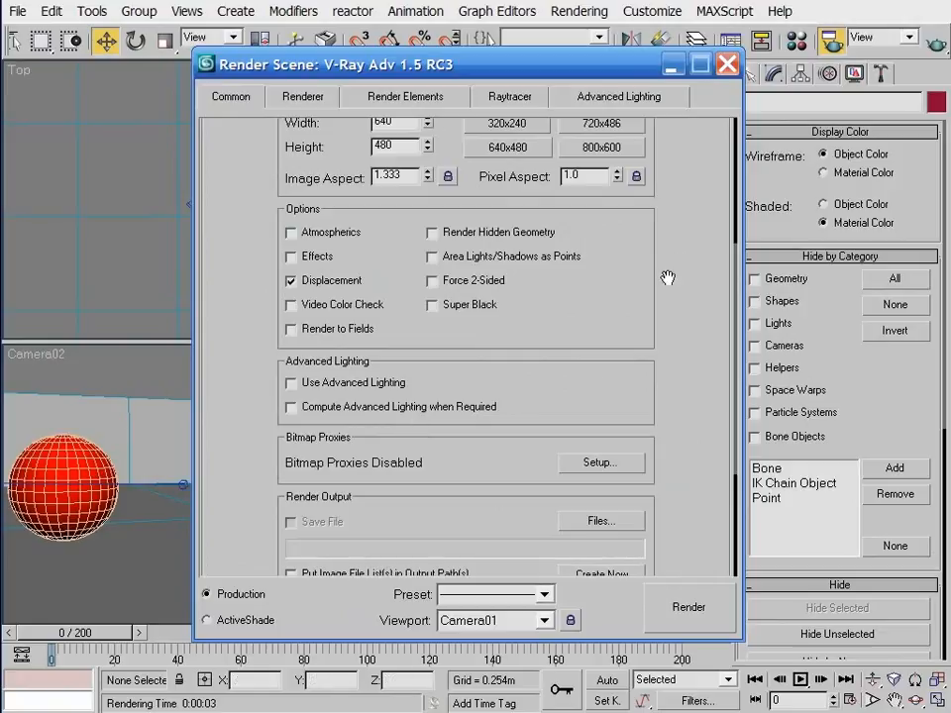
scroll(674, 347, up, 5)
right_click(637, 196)
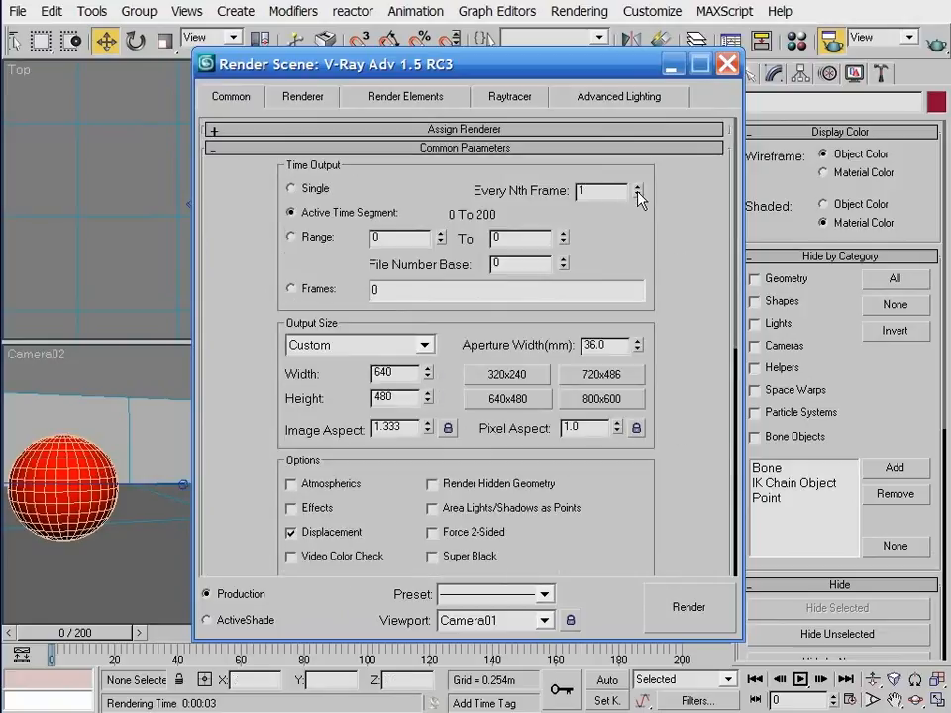
Step: Set the render output file to temp in the renderoutput folder as a JPEG file, accepting the JPEG options
scroll(694, 365, down, 5)
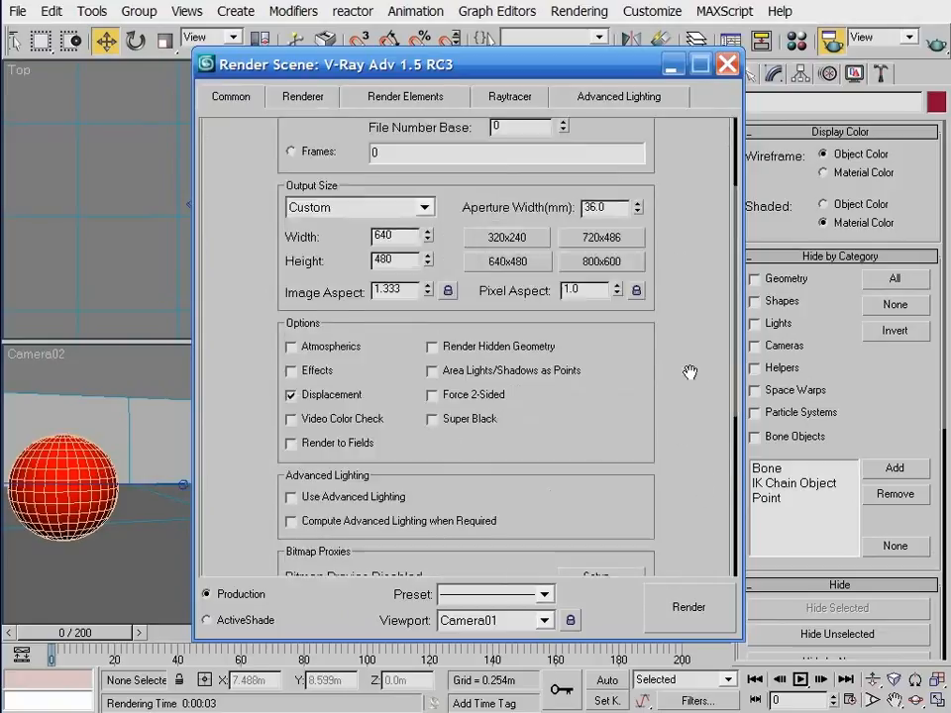
click(602, 460)
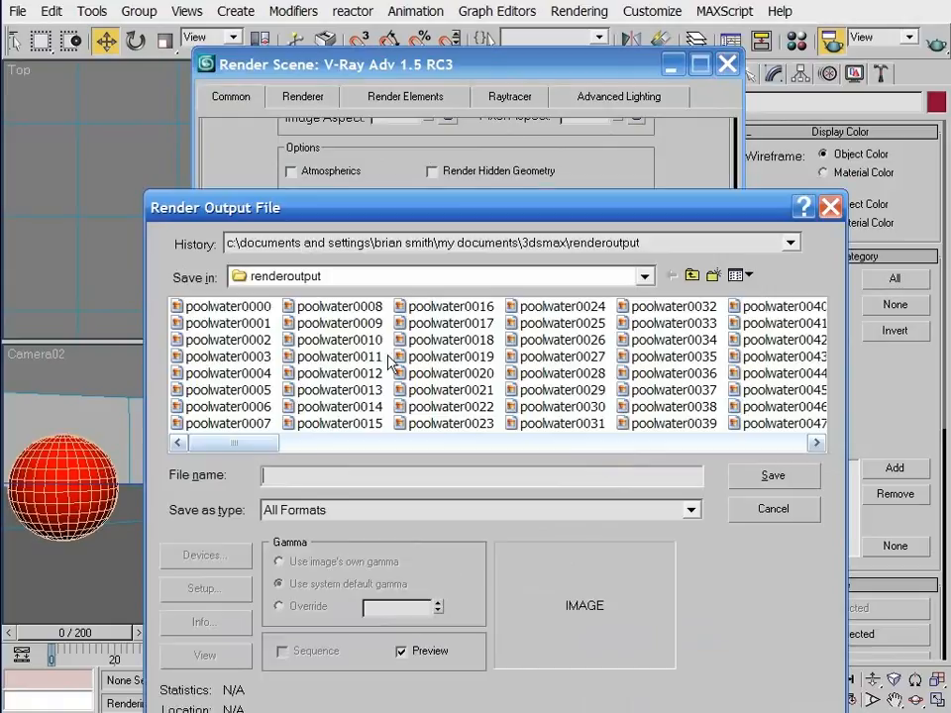
text(temp)
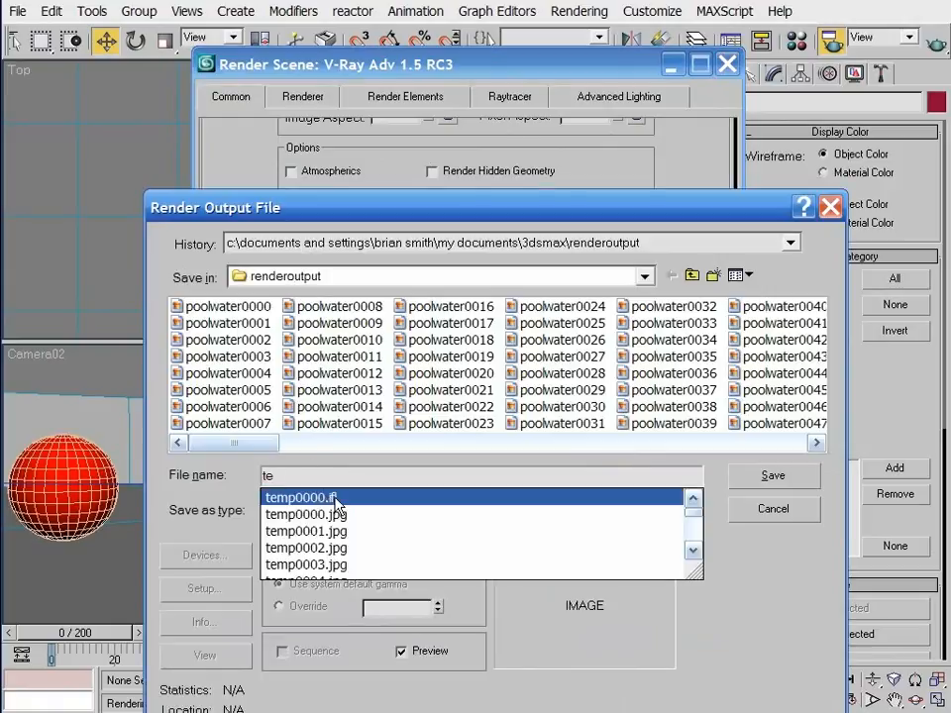
click(748, 569)
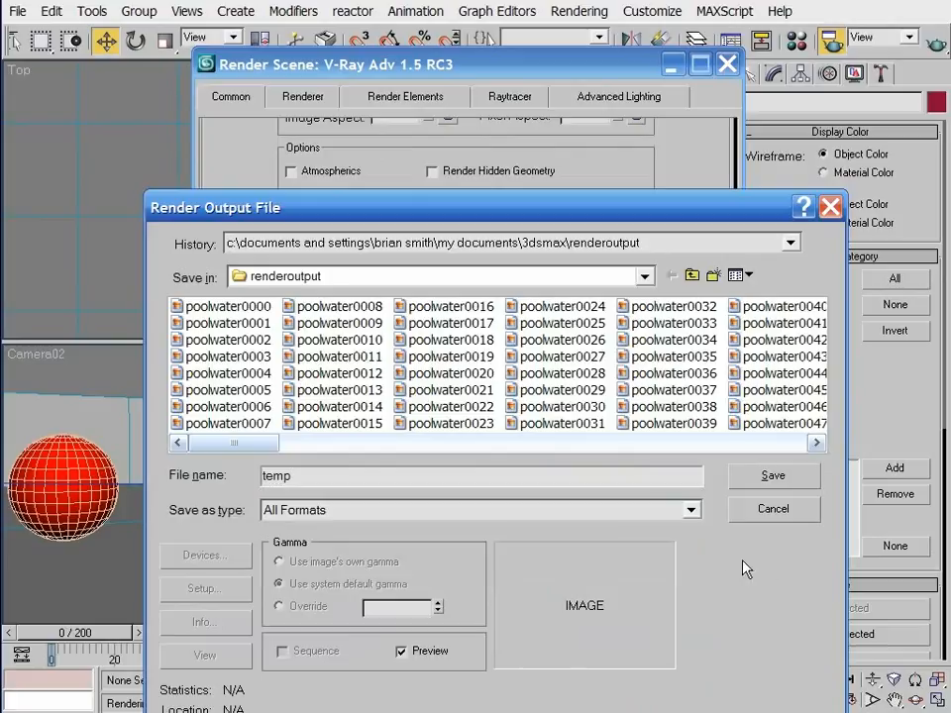
click(691, 511)
click(393, 629)
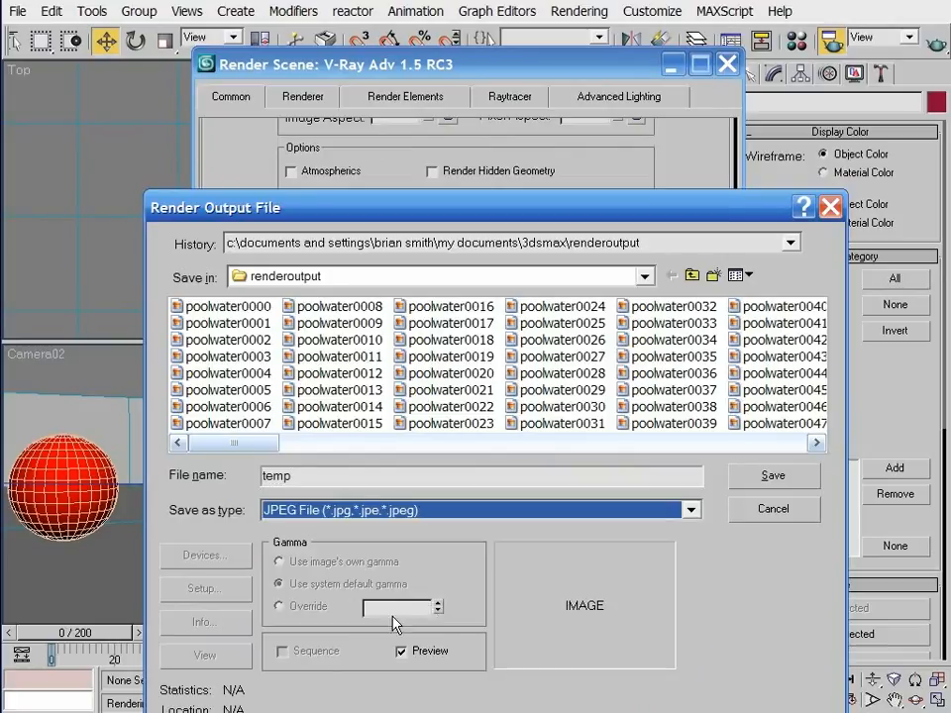
click(753, 477)
click(424, 602)
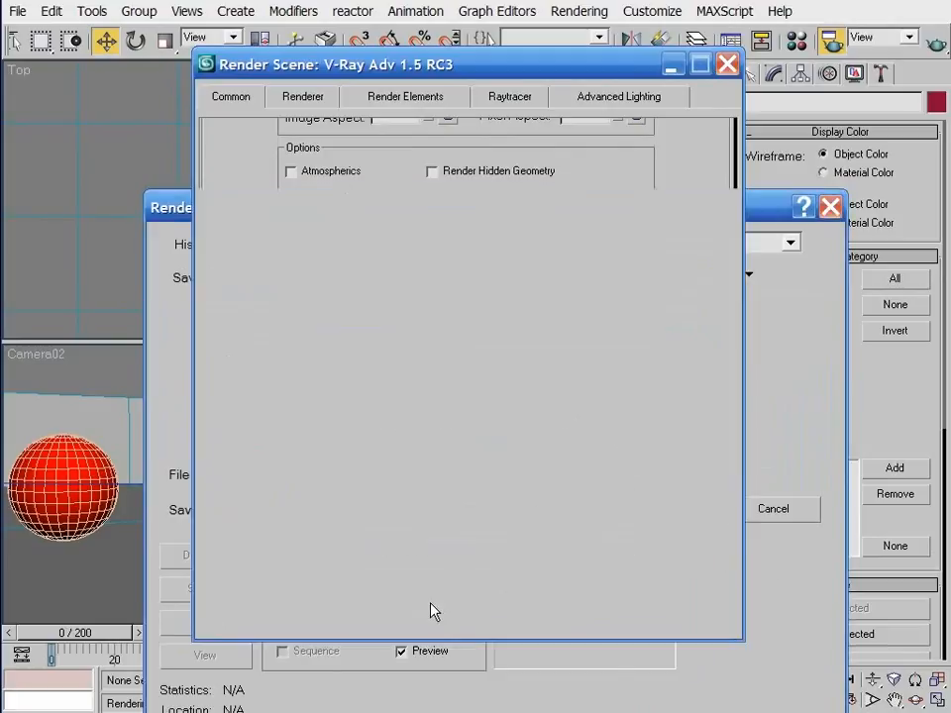
drag(700, 439, 699, 373)
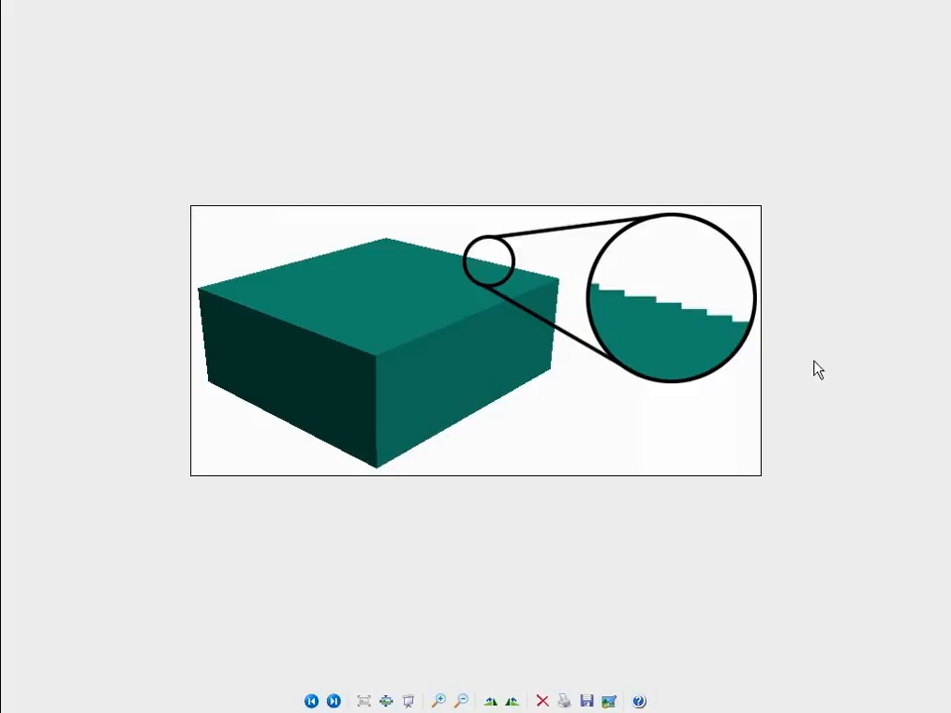
Step: Page through the antialiasing illustrations in the picture viewer, from the jagged box edge through the 1 Subdivision grid
key(Right)
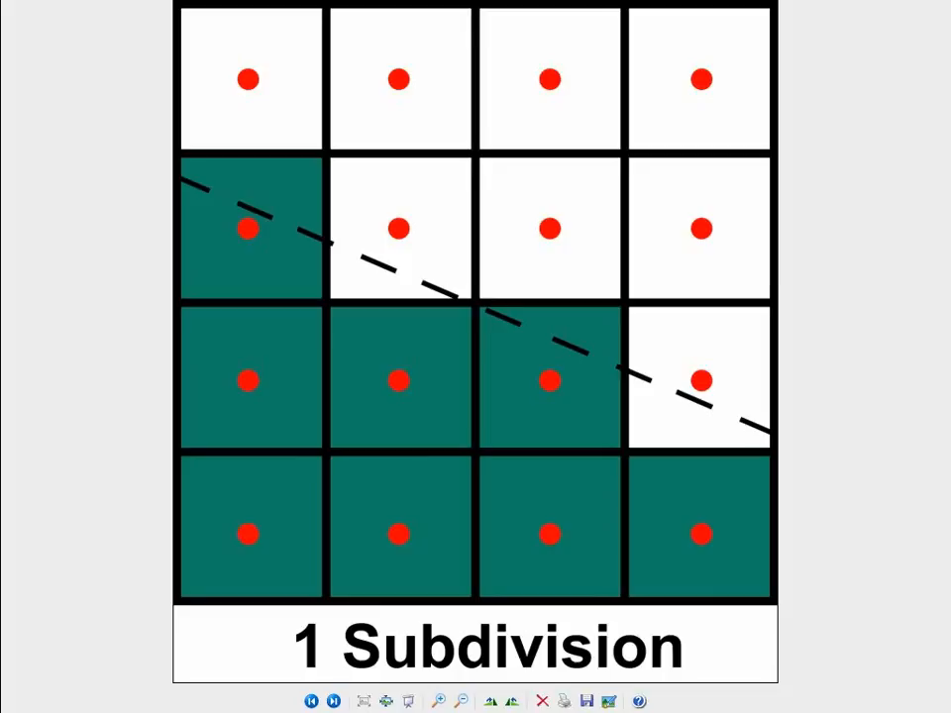
key(Right)
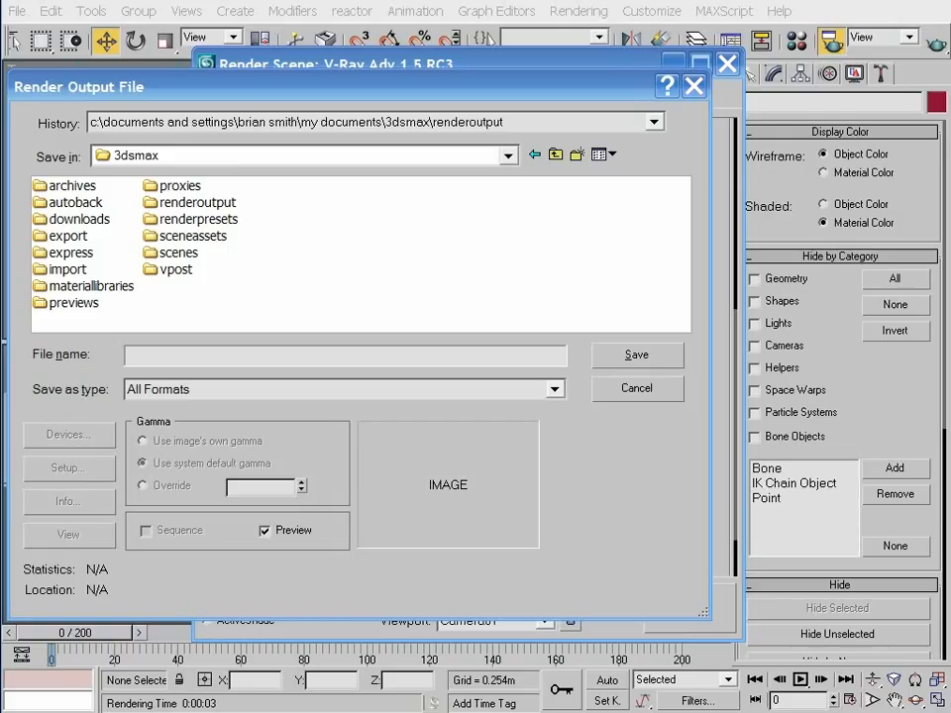
Step: Name a render output file temp as RPF Image File, examine the RPF optional channels, and cancel the format options
click(555, 389)
scroll(188, 504, down, 2)
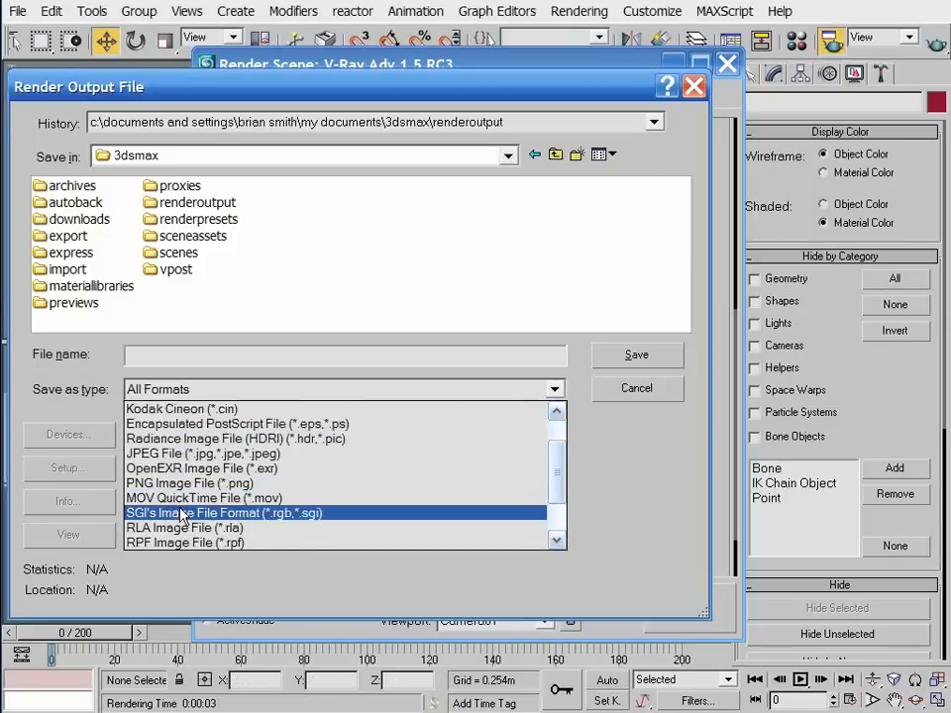
click(173, 500)
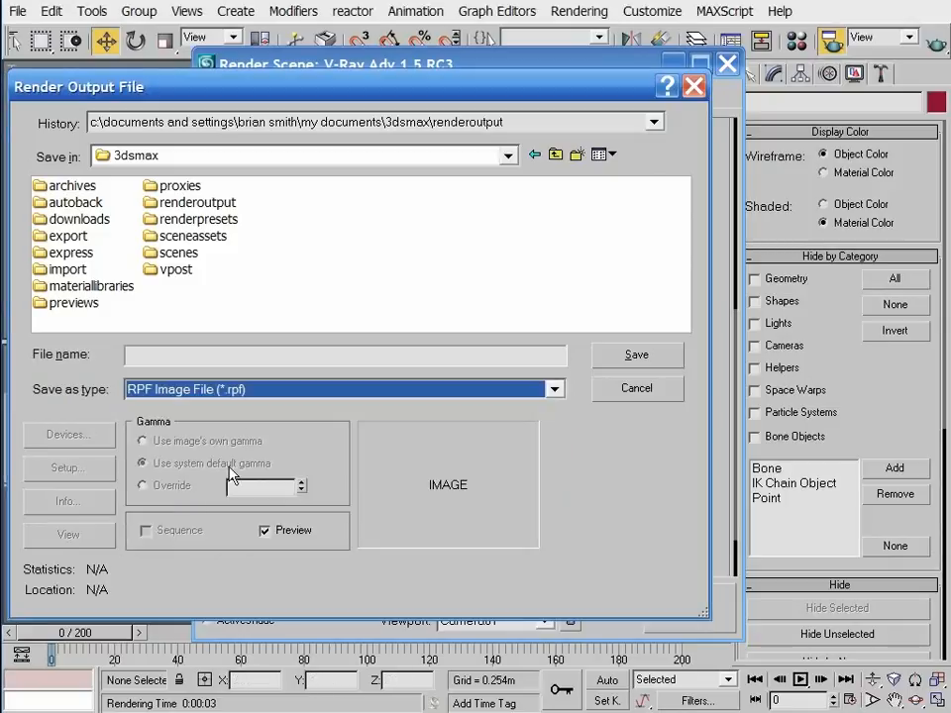
click(258, 358)
text(temp)
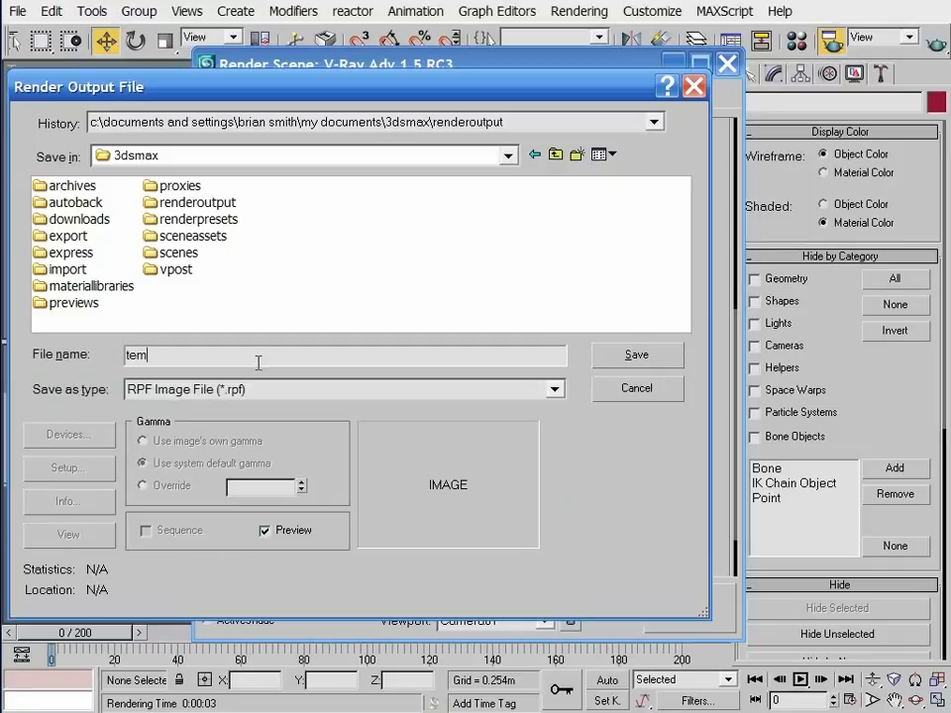
click(614, 359)
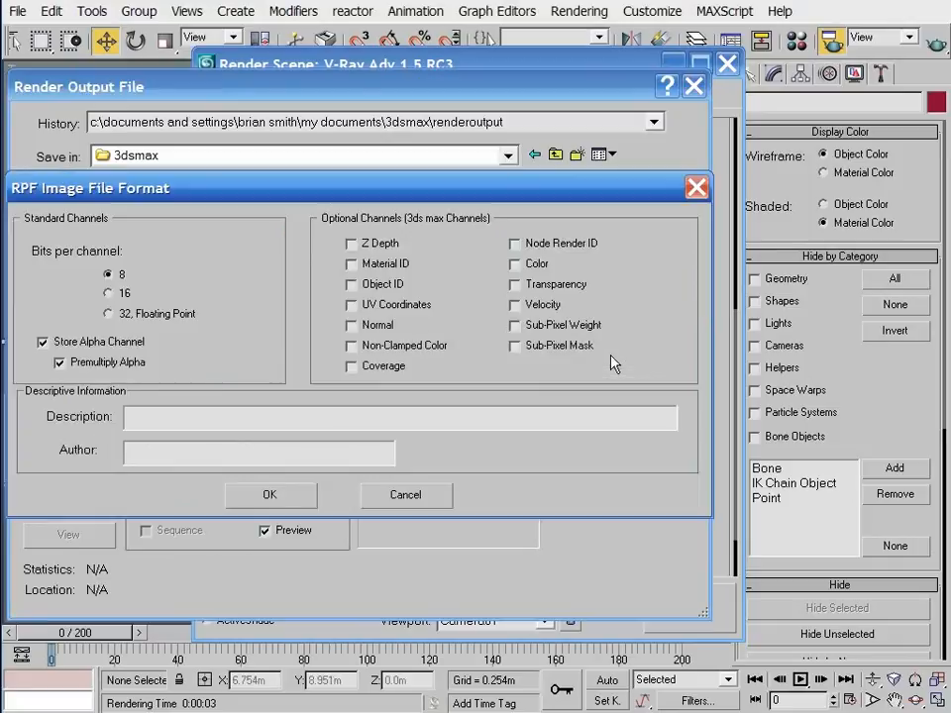
drag(597, 189, 672, 190)
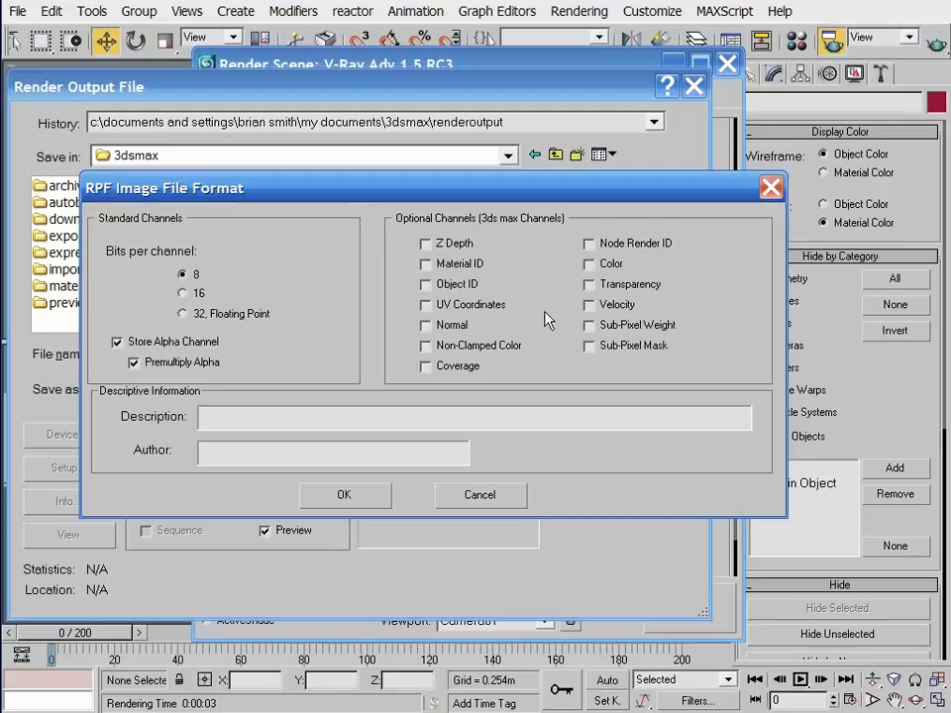
click(481, 503)
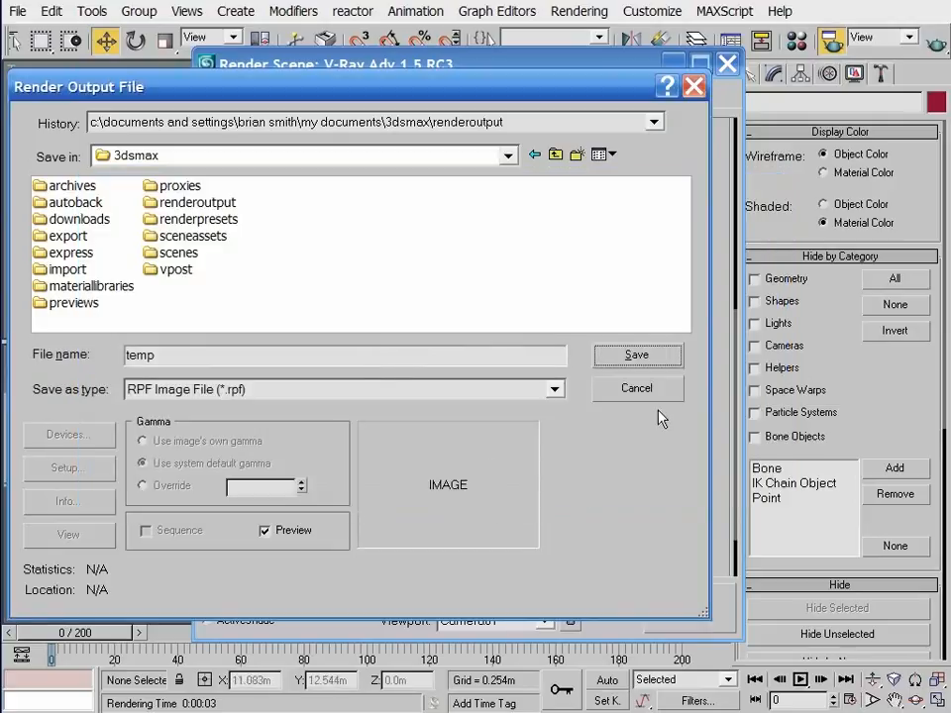